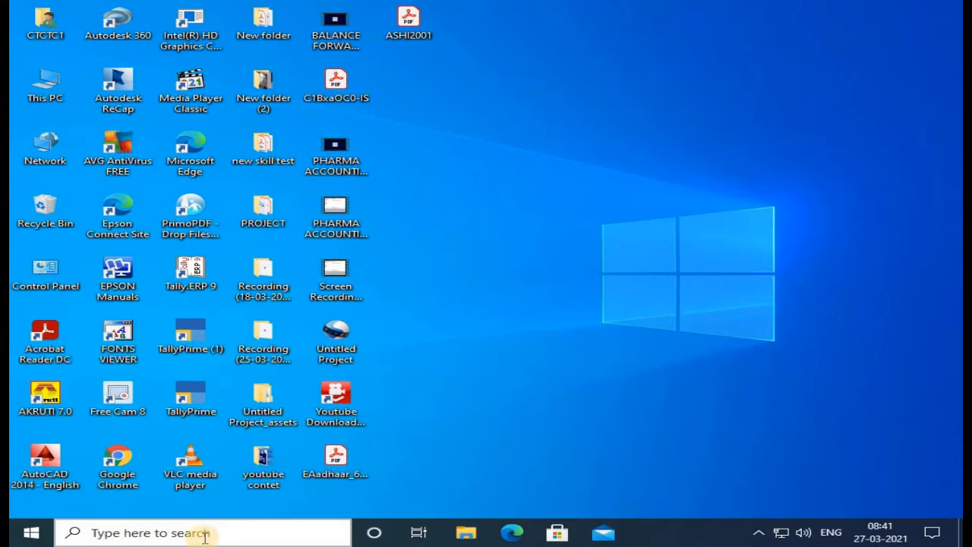
# Open Microsoft Office Word with a blank document and maximize its window.
pyautogui.click(205, 535)
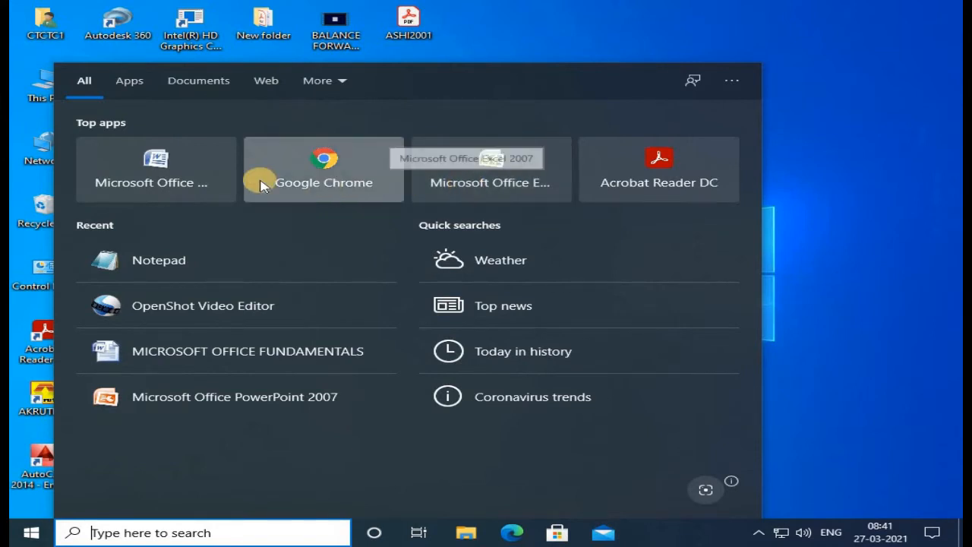
pyautogui.click(185, 182)
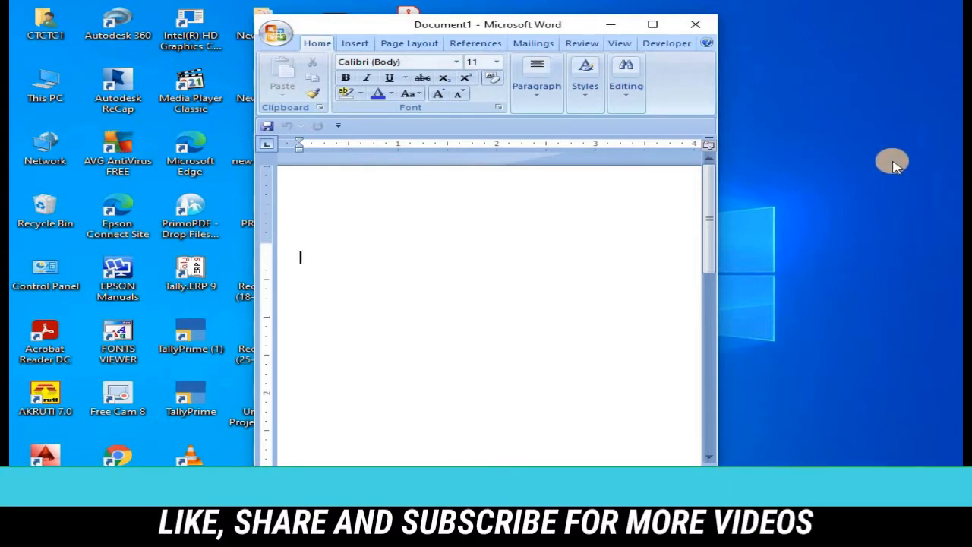
pyautogui.click(653, 27)
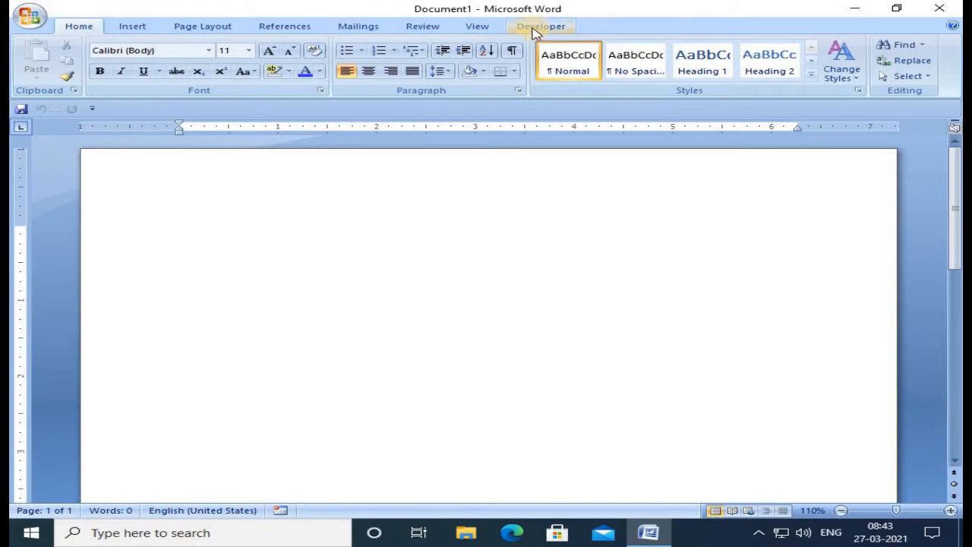
# Look through the Insert, Page Layout, References, Mailings, Review, View and Developer commands of the ribbon.
pyautogui.click(128, 29)
pyautogui.click(196, 29)
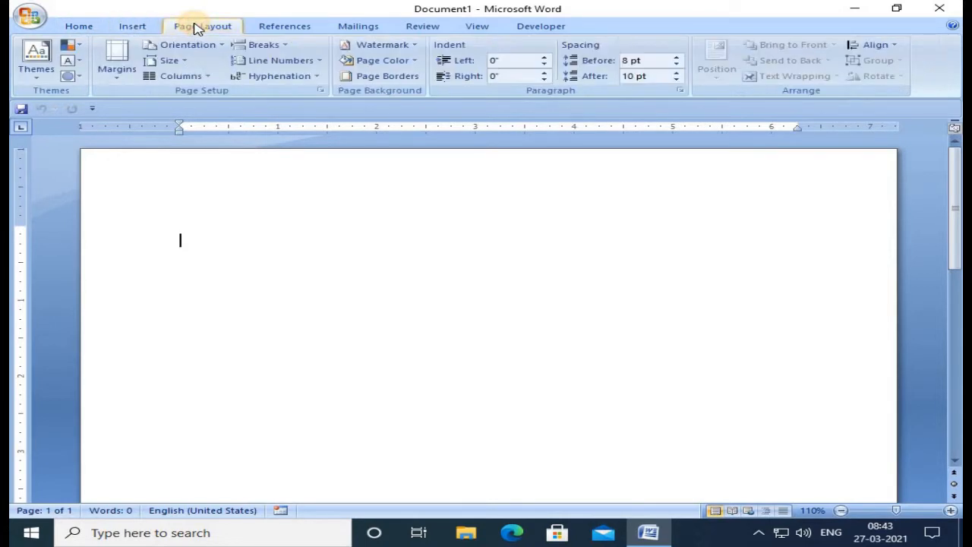
pyautogui.click(282, 27)
pyautogui.click(359, 28)
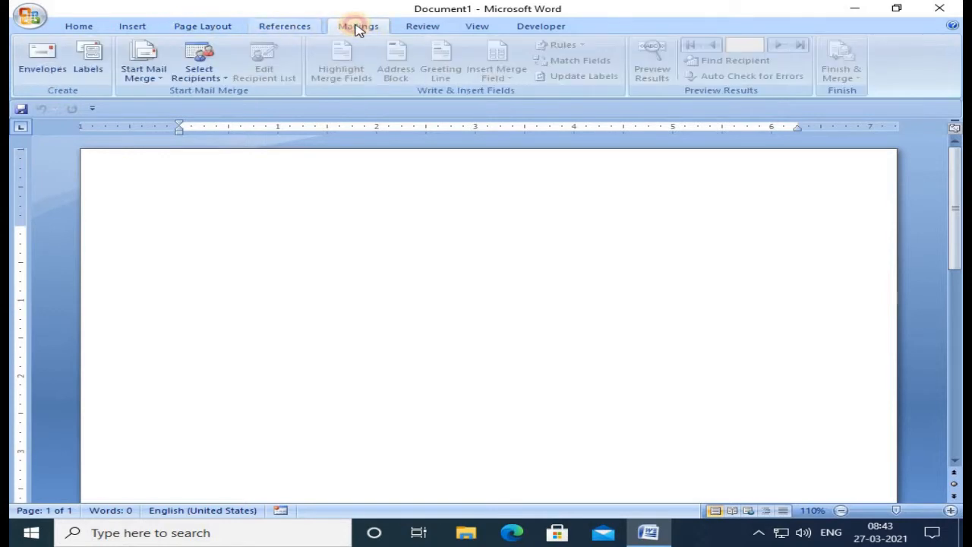
pyautogui.click(407, 29)
pyautogui.click(479, 29)
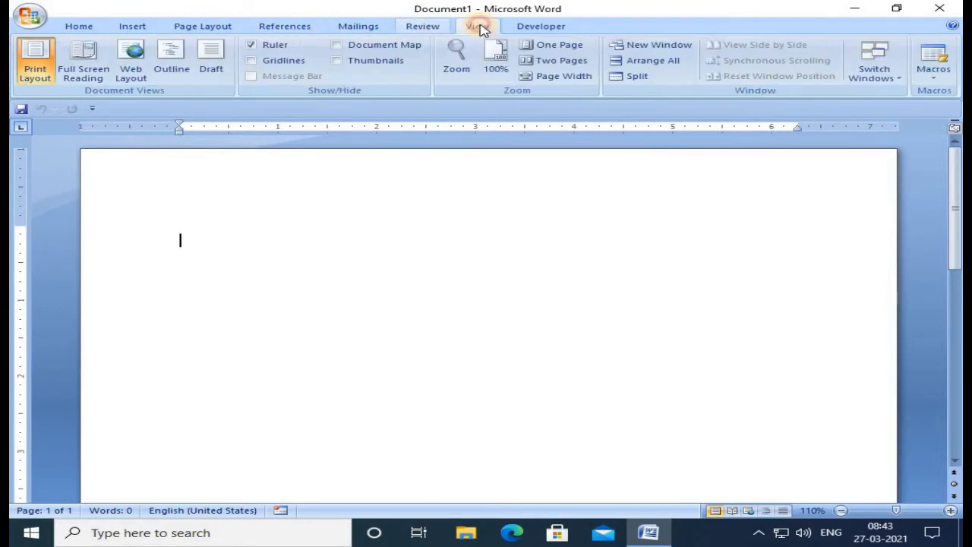
pyautogui.click(541, 27)
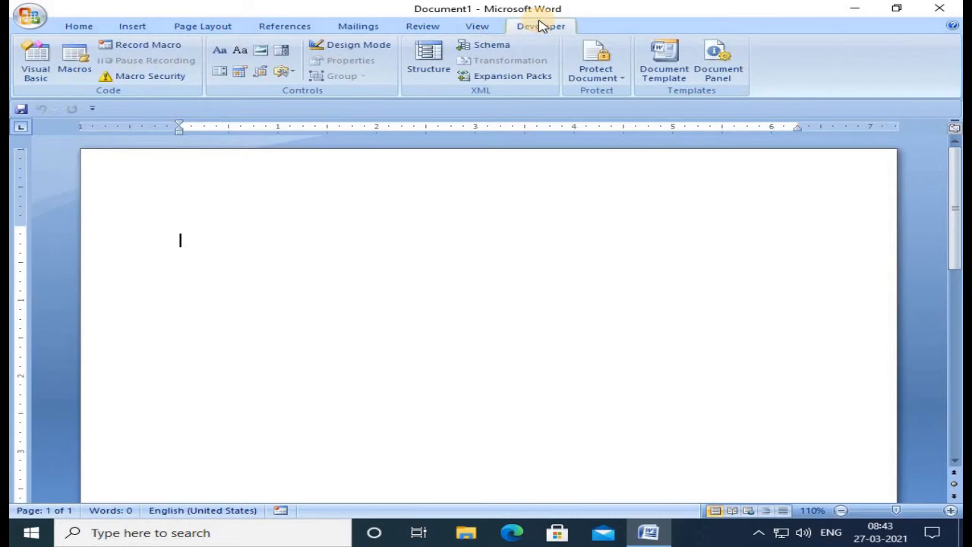
# Review the ribbon's Home, Insert, Page Layout, References and Mailings command groups again, comparing Home with Page Layout.
pyautogui.click(77, 27)
pyautogui.click(198, 27)
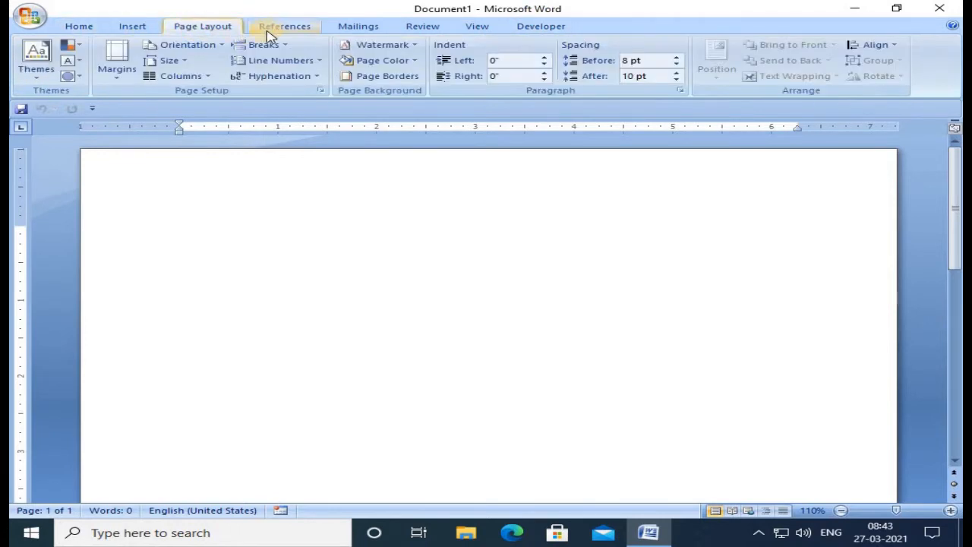
pyautogui.click(269, 26)
pyautogui.click(182, 27)
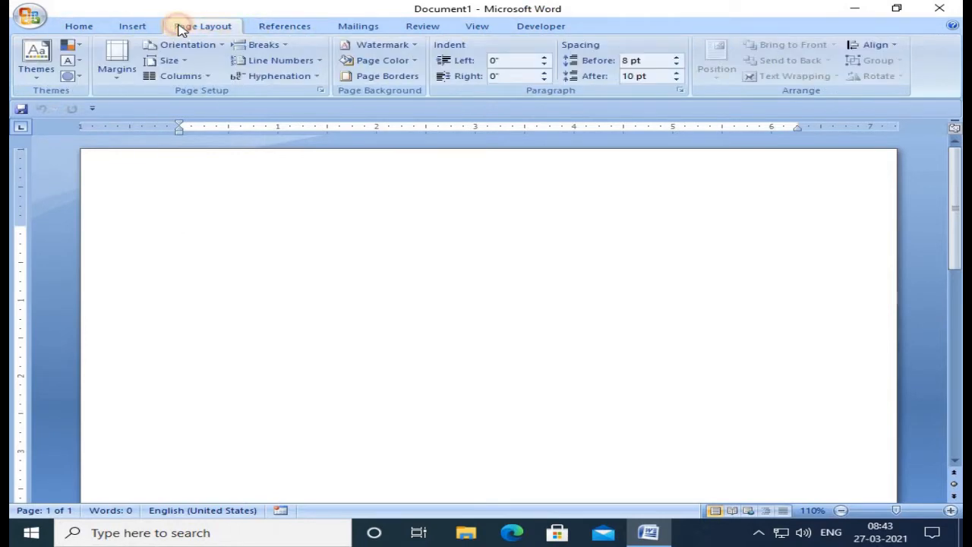
pyautogui.click(137, 27)
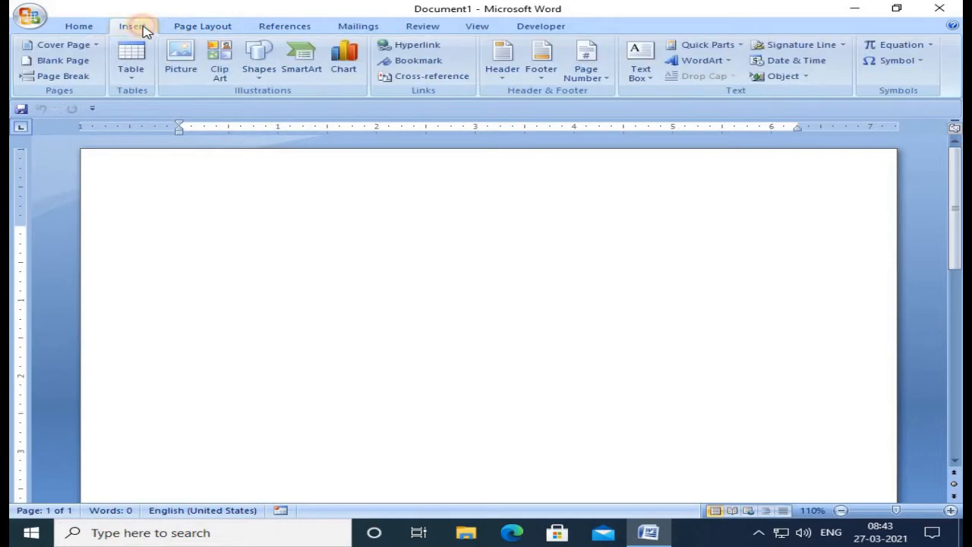
pyautogui.click(79, 27)
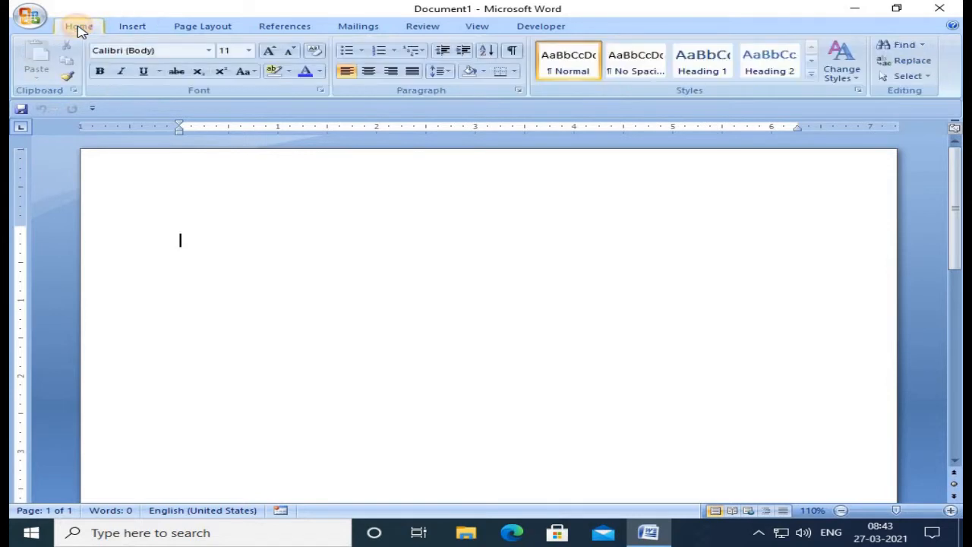
pyautogui.click(216, 31)
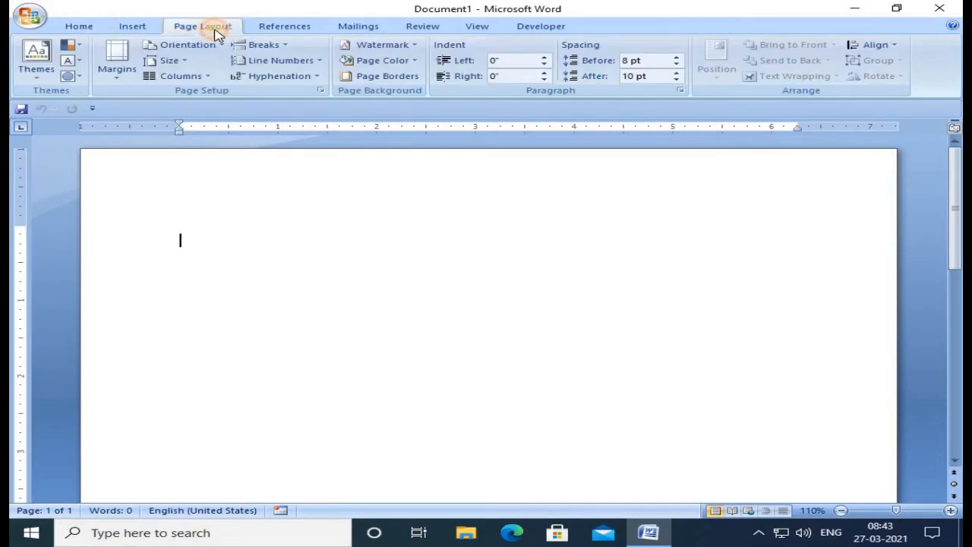
pyautogui.click(284, 28)
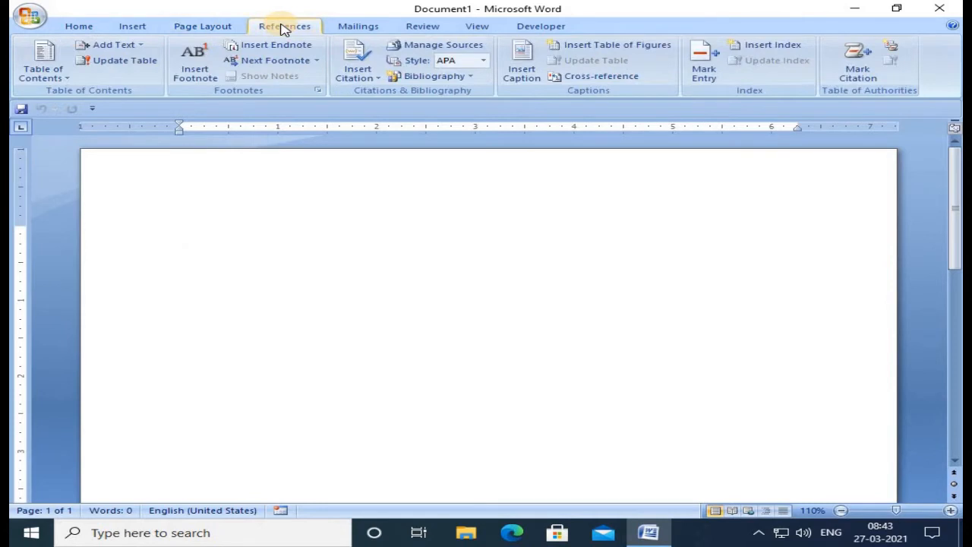
pyautogui.click(345, 28)
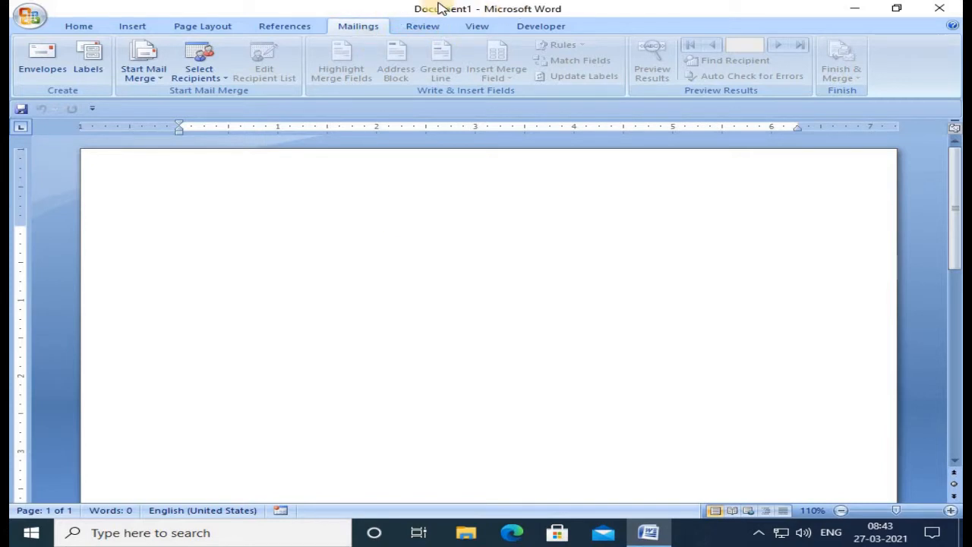
pyautogui.click(79, 26)
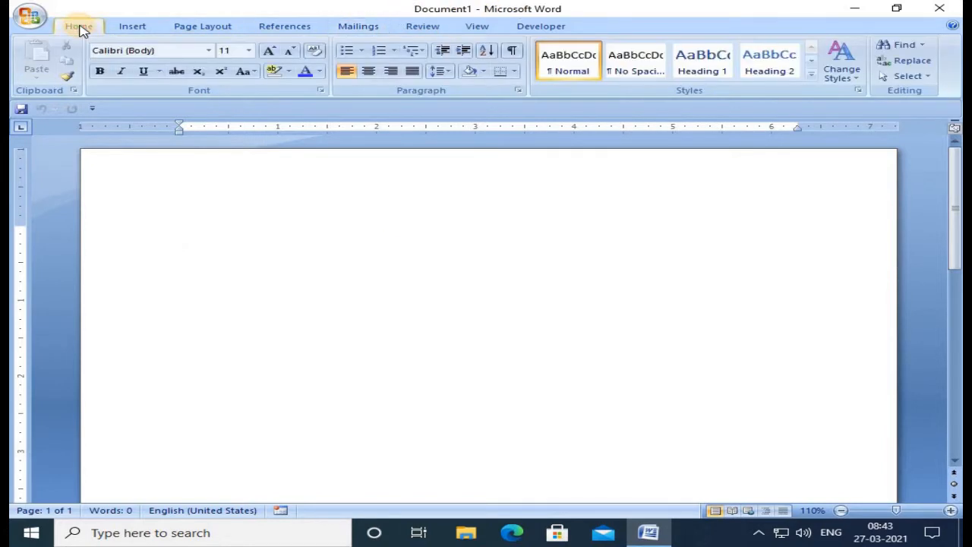
pyautogui.click(196, 27)
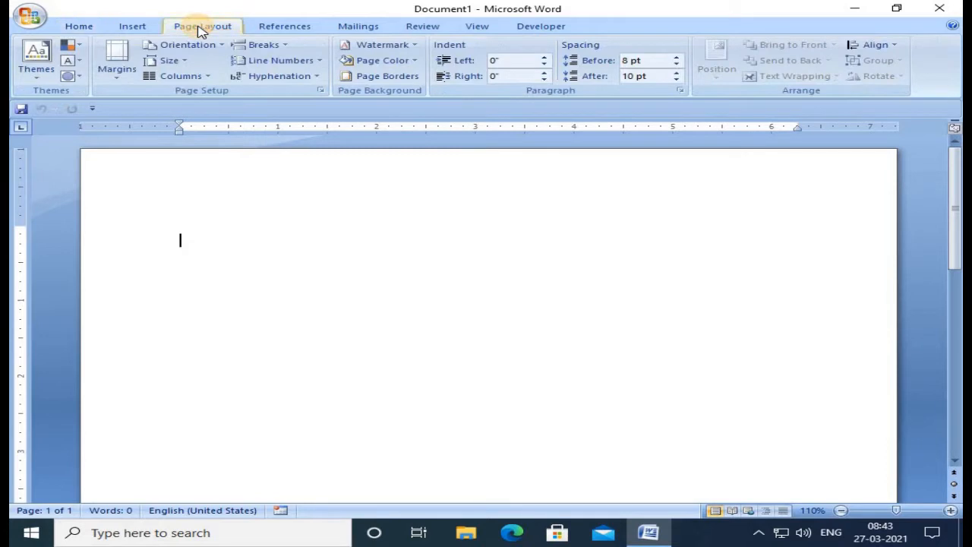
pyautogui.click(79, 27)
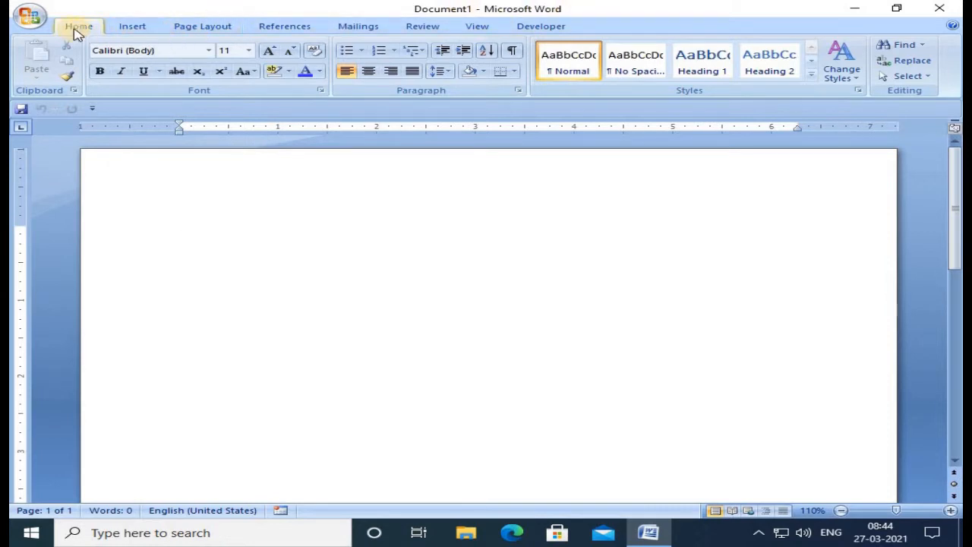
pyautogui.click(206, 28)
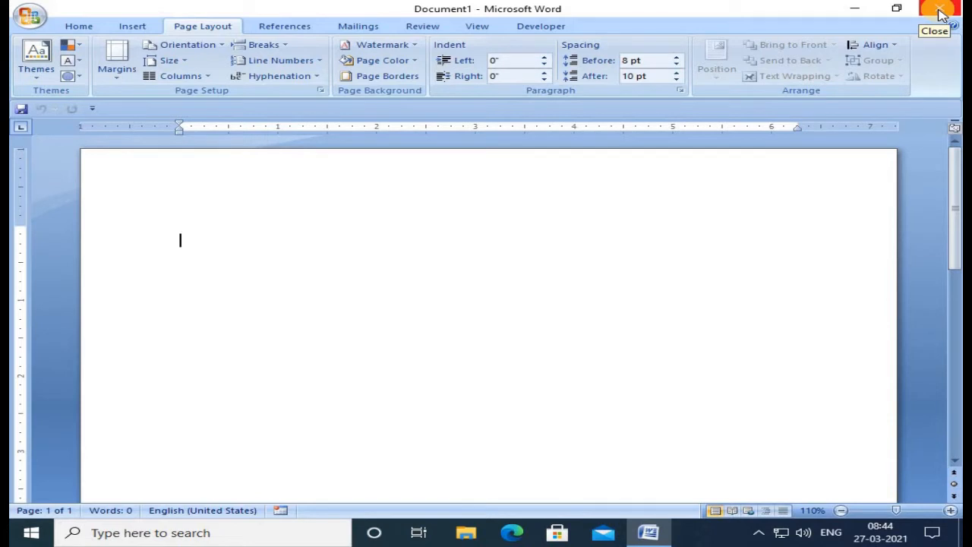
# Minimize the blank document's window and bring it back to the screen several times.
pyautogui.click(856, 11)
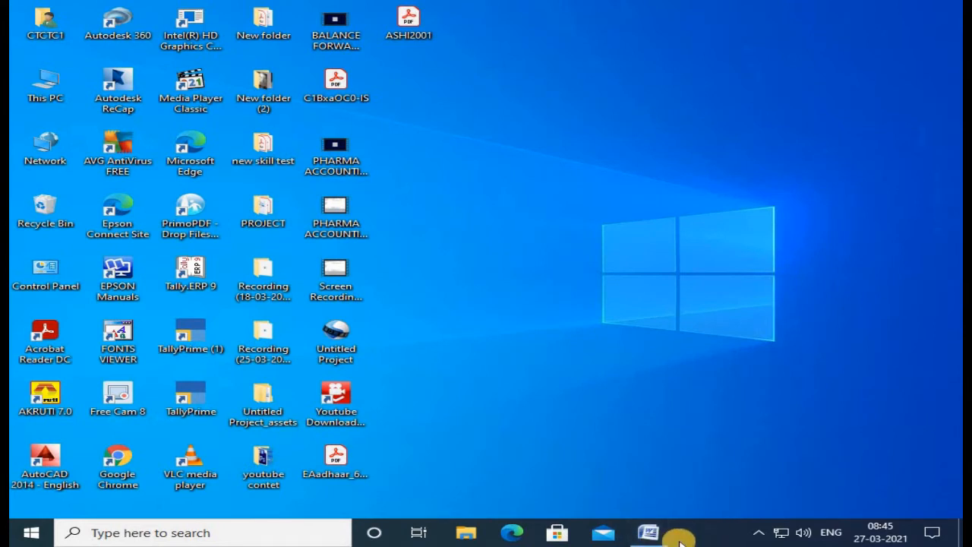
pyautogui.click(650, 534)
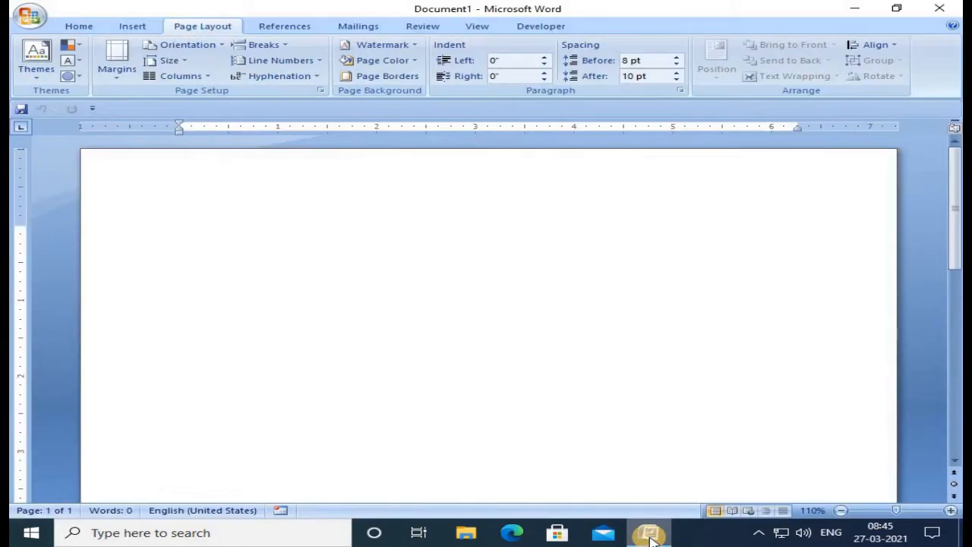
pyautogui.click(649, 533)
pyautogui.click(649, 534)
pyautogui.click(650, 535)
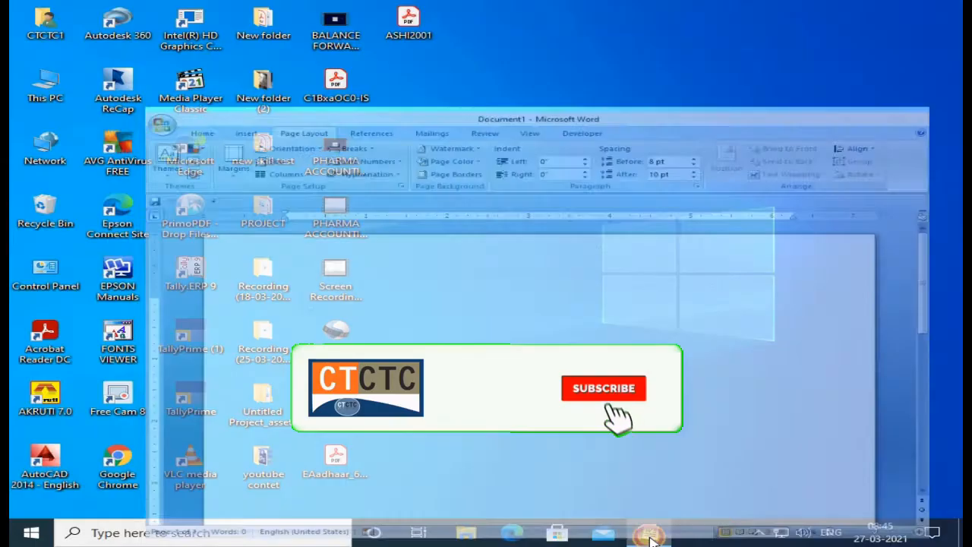
pyautogui.click(649, 535)
pyautogui.click(649, 535)
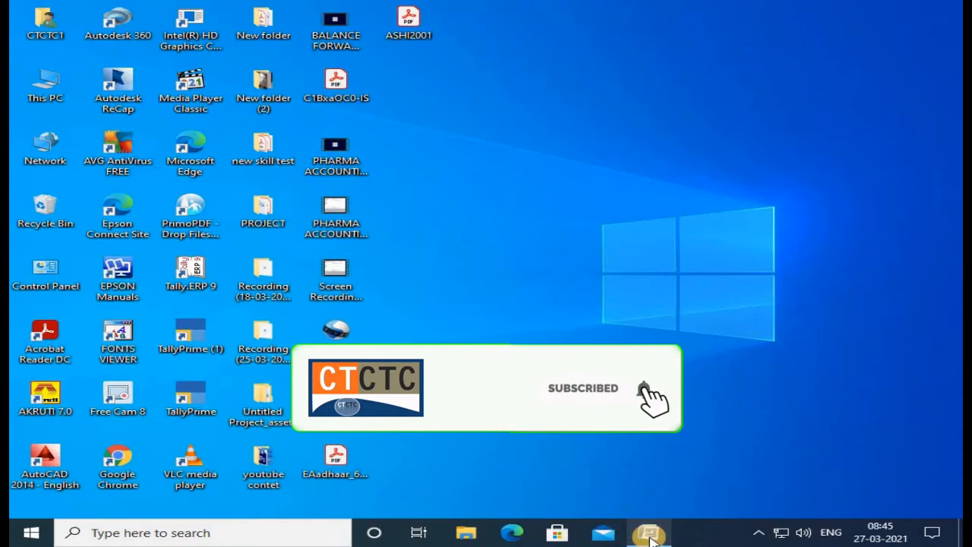
pyautogui.click(650, 535)
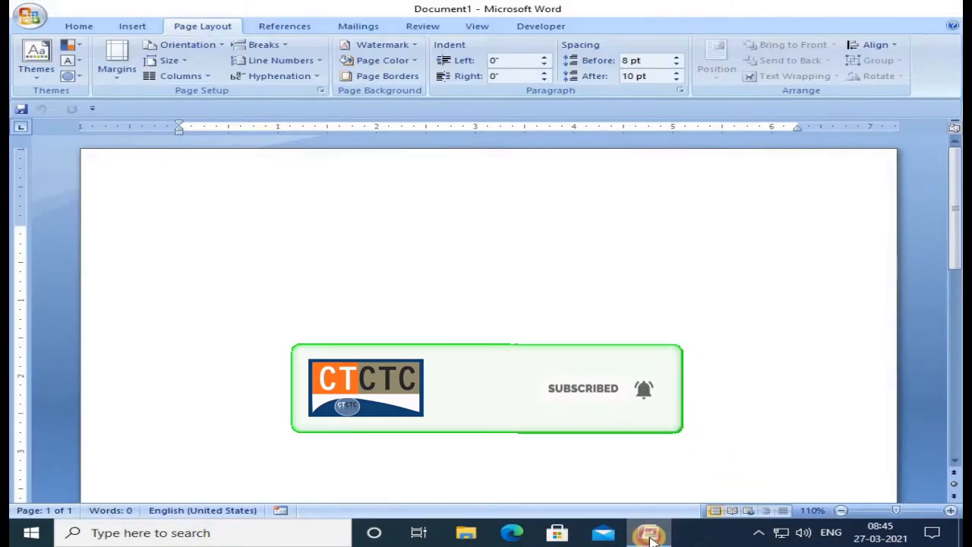
pyautogui.click(650, 535)
pyautogui.click(650, 535)
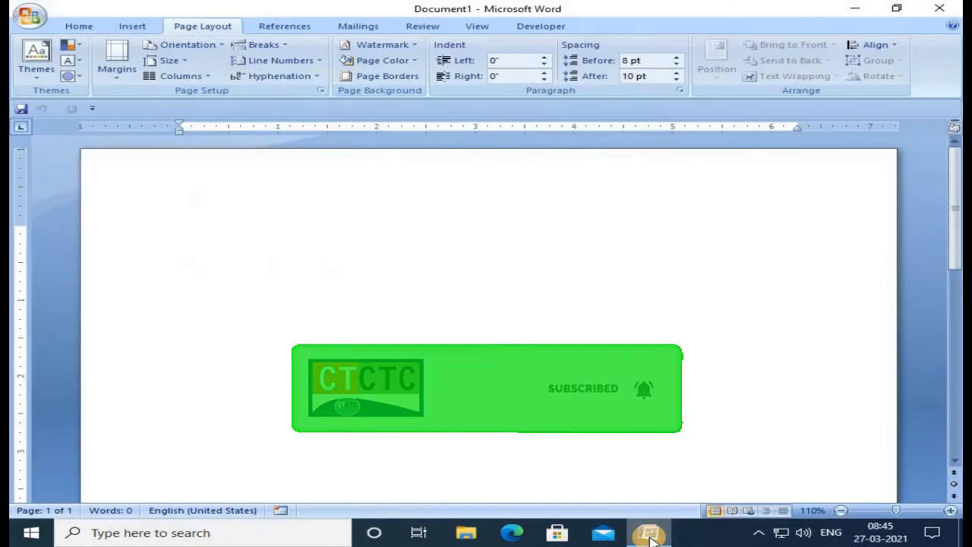
# Restore the document window to its smaller size and maximize it again, twice.
pyautogui.click(897, 9)
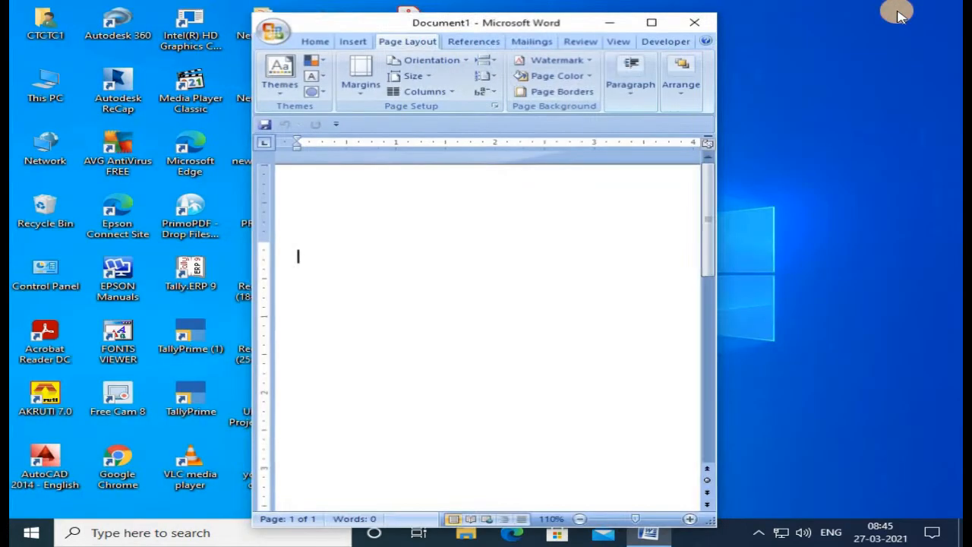
pyautogui.click(656, 26)
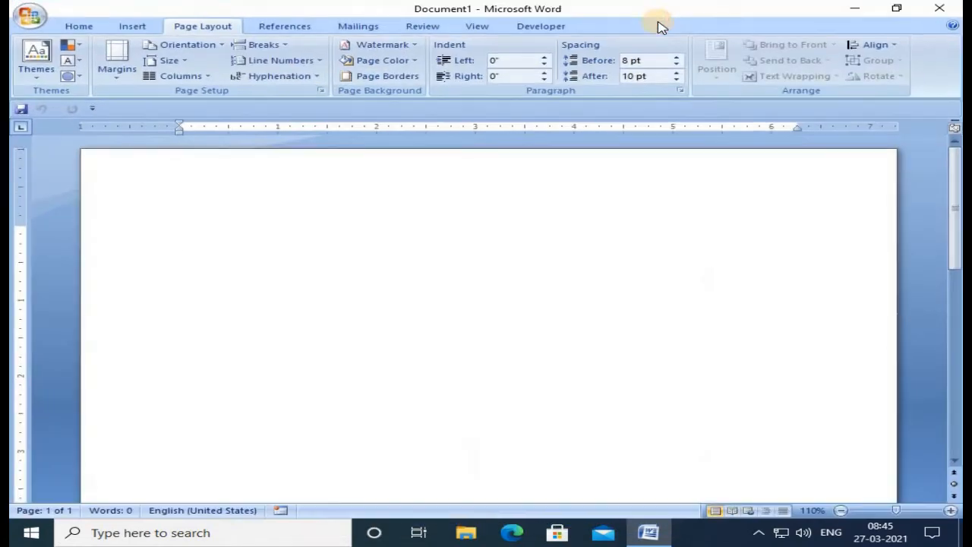
pyautogui.click(900, 10)
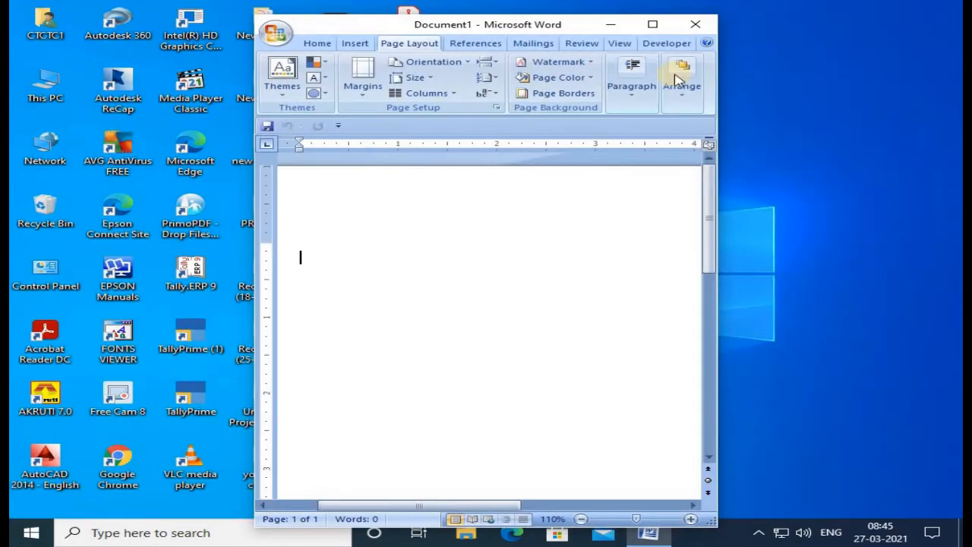
pyautogui.click(651, 25)
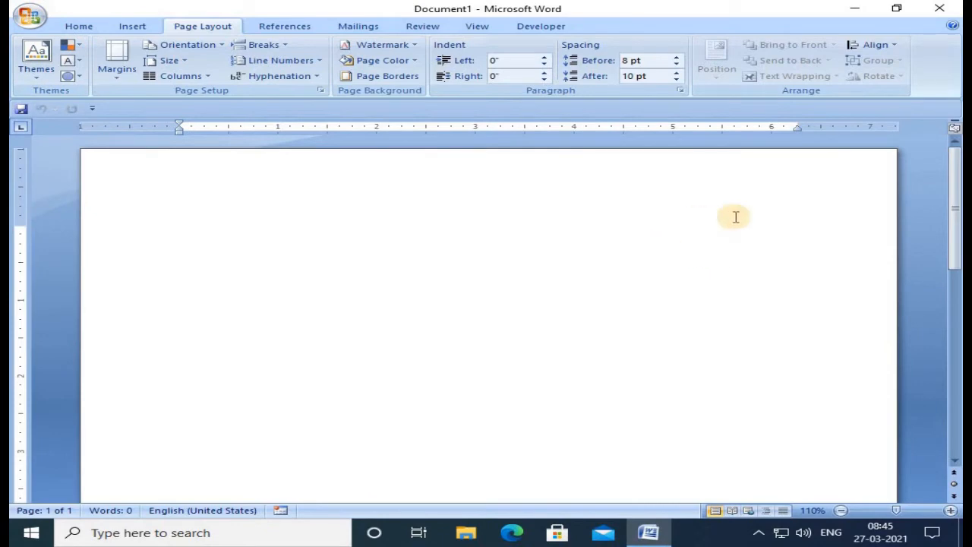
# Close Word, reopen it with a new blank document and maximize its window.
pyautogui.click(940, 16)
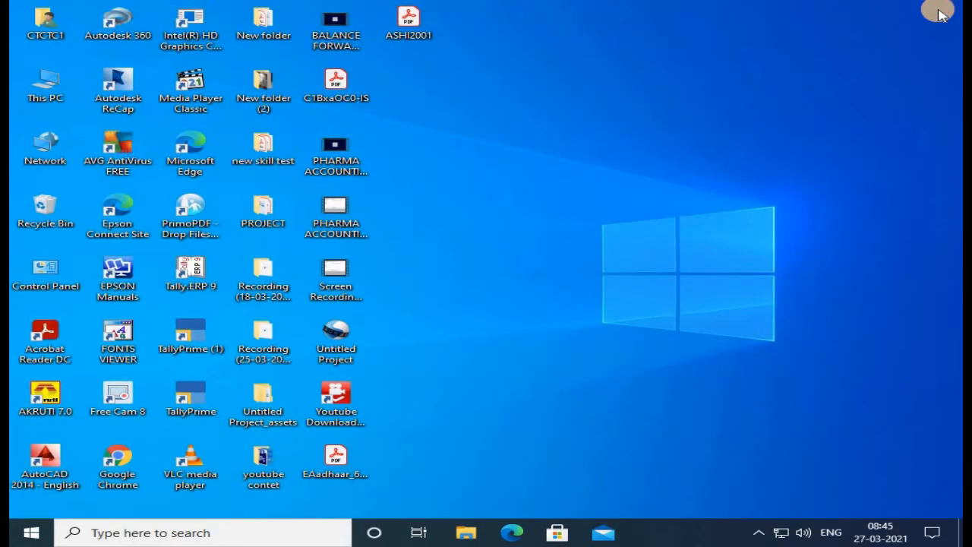
pyautogui.click(267, 535)
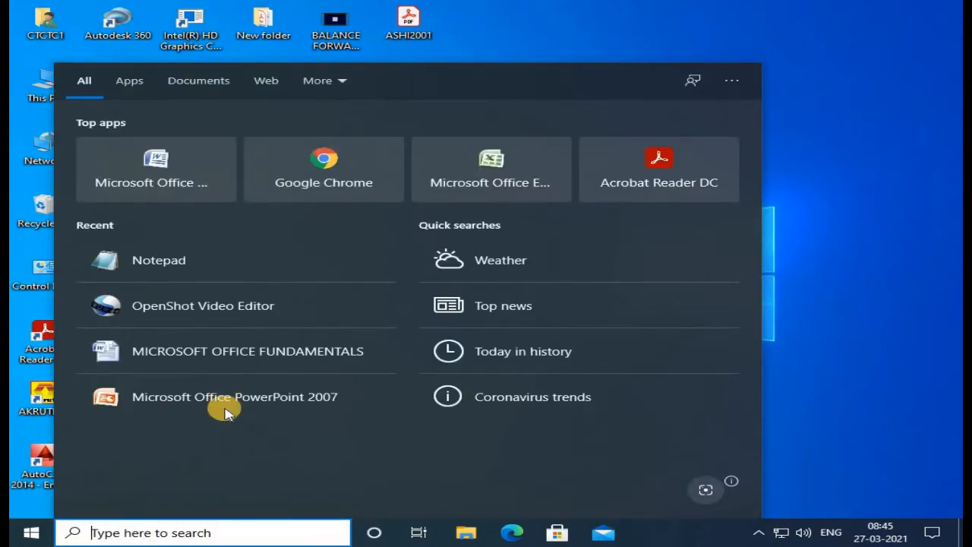
pyautogui.click(188, 175)
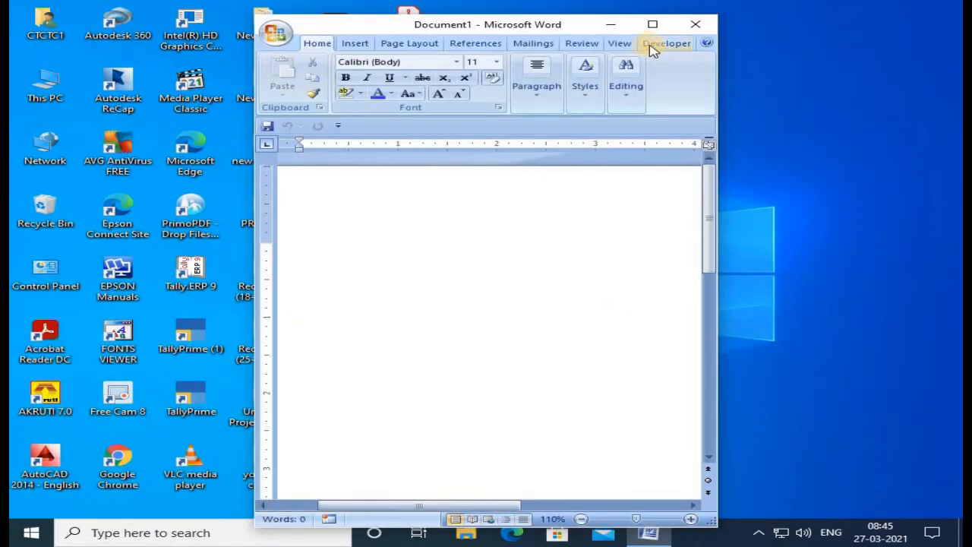
pyautogui.click(657, 25)
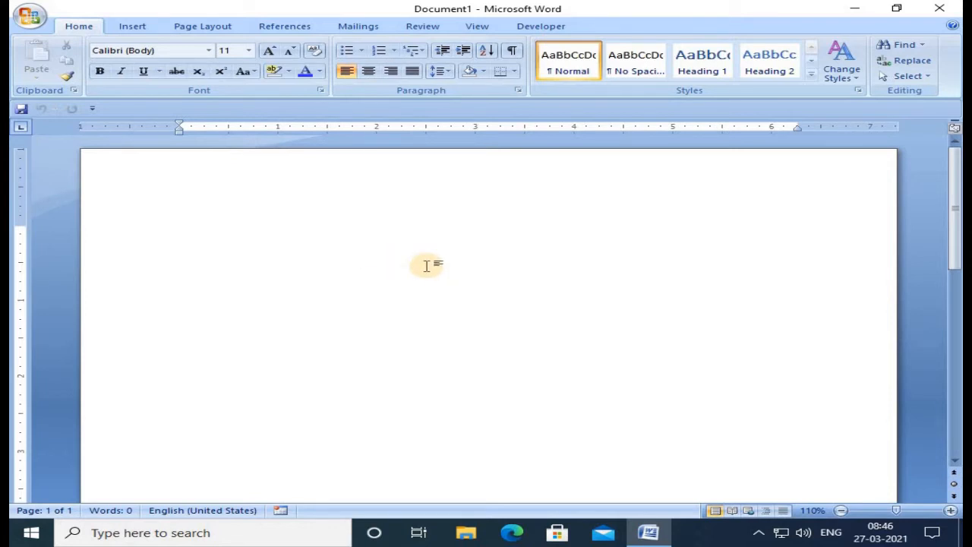
# Fill the start of the blank document with unbroken random letters that wrap onto a third line.
pyautogui.write('jflkjg')
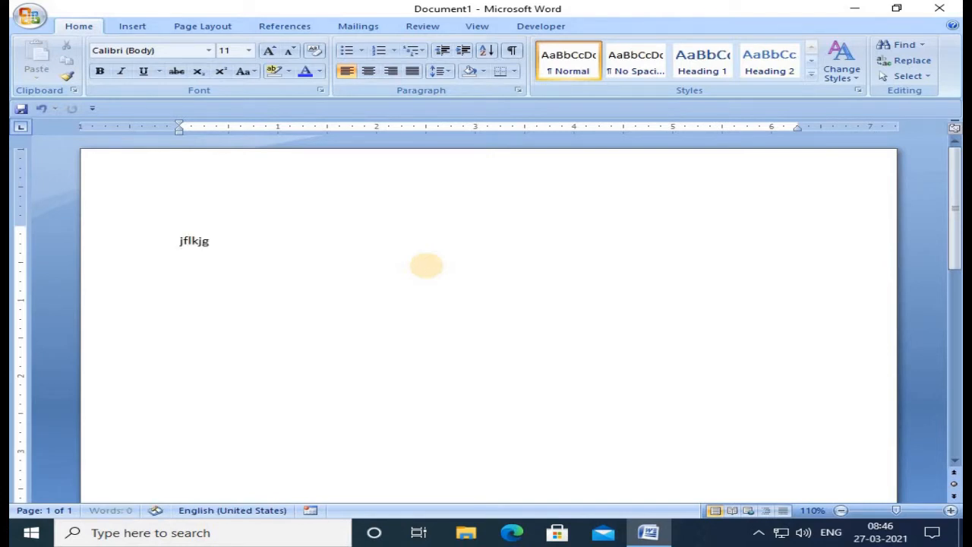
pyautogui.write('lfjlfjlfjdlgjfldkgjlkfdjglkfdjglfjlgjflkgjfl')
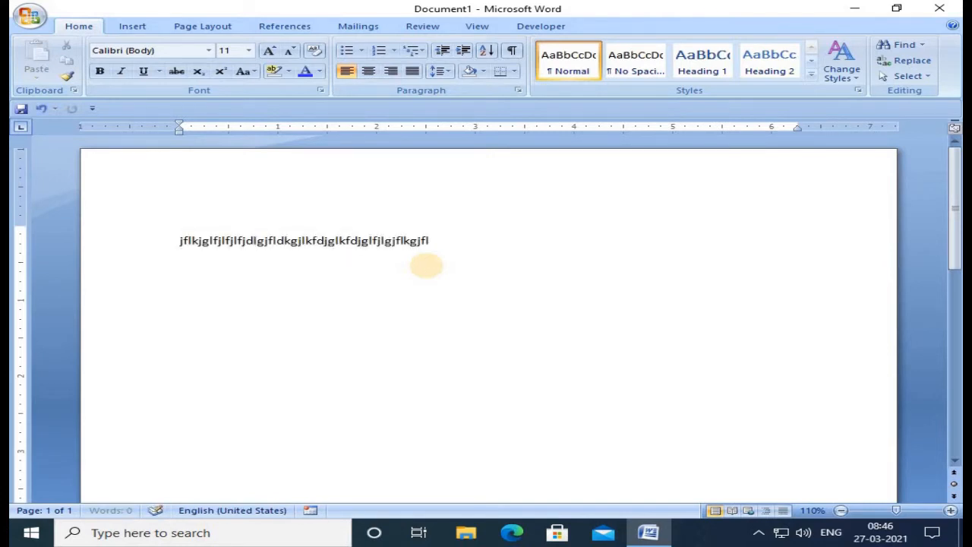
pyautogui.write('dkgjlfkdgjlkfjglkfjlgfjlgfjlgkjfdlkgjflkgjlfkjg')
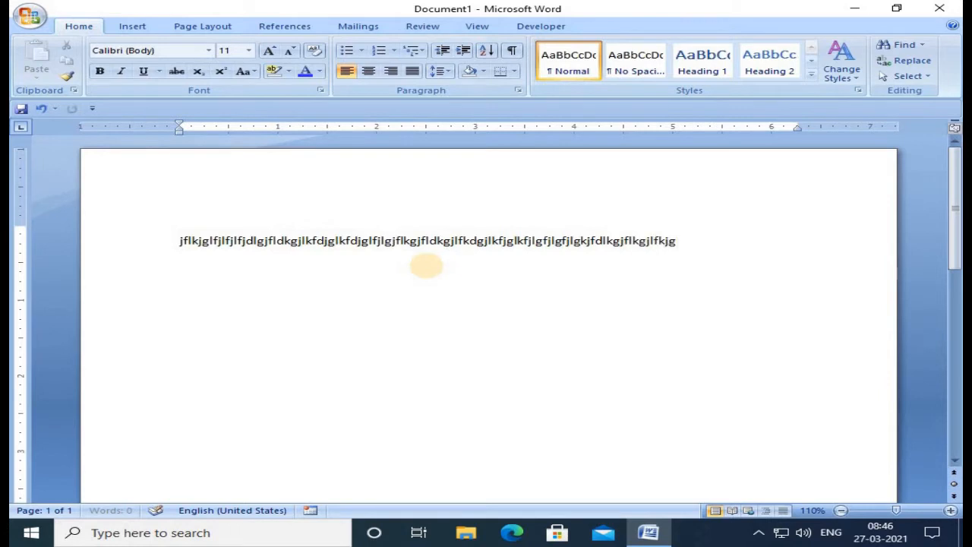
pyautogui.write('lkjglfjlgjflgkjflkgjlfgjlfjglfjglkfjd')
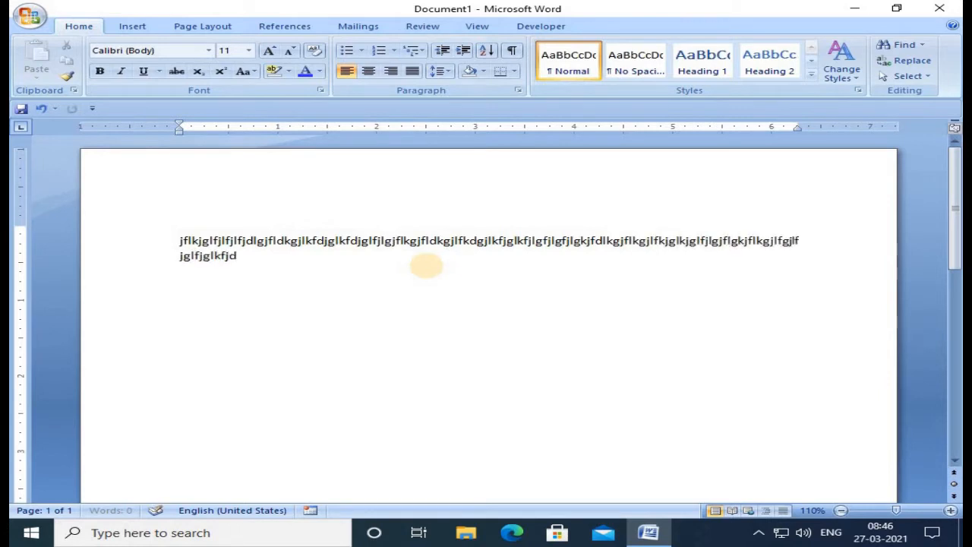
pyautogui.write('gljfdlgjlfgjlkfjglfjlgkjflkgjlkfjglkfj')
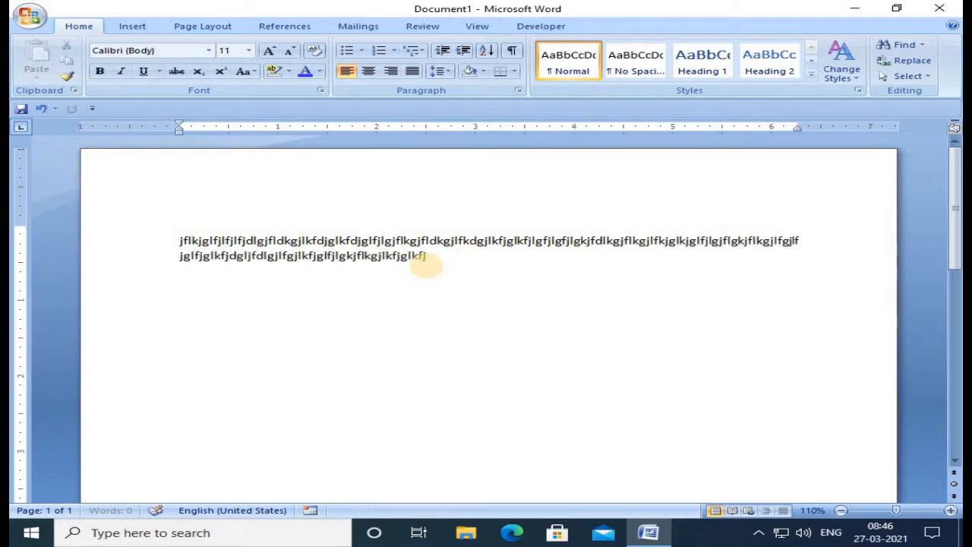
pyautogui.write('lgkjflkgjflkgjlfkgjlfkdgjlkfjglkfdjglkfjlgk')
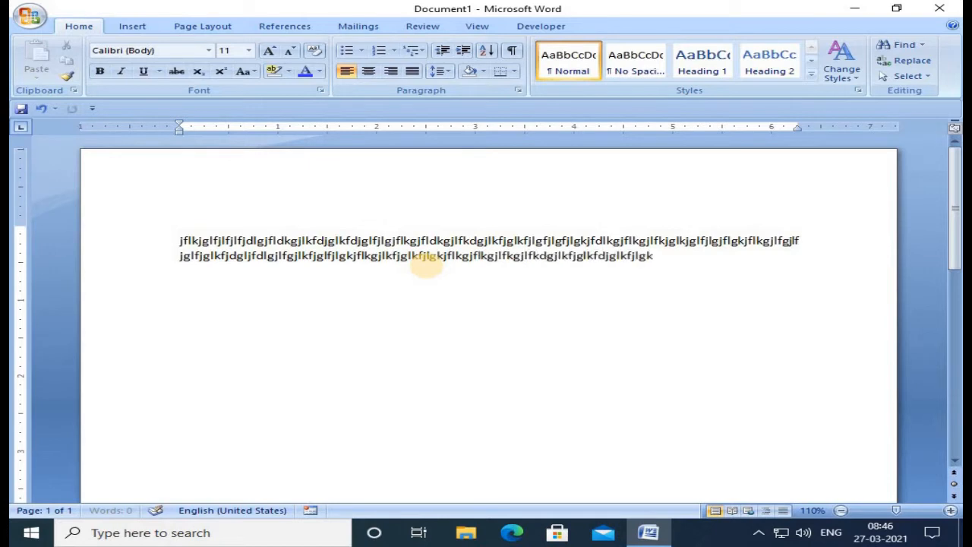
pyautogui.write('jflkgjfdlkgjflkgjfldkgjdflkgjlfgjlfkgjlkfgjlfdjglkfdjglfdjlkdf')
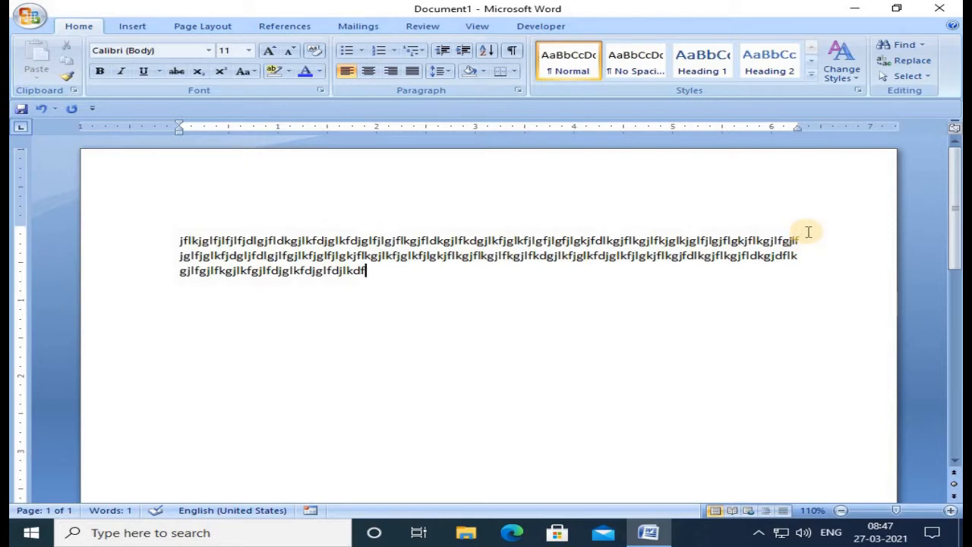
pyautogui.click(808, 232)
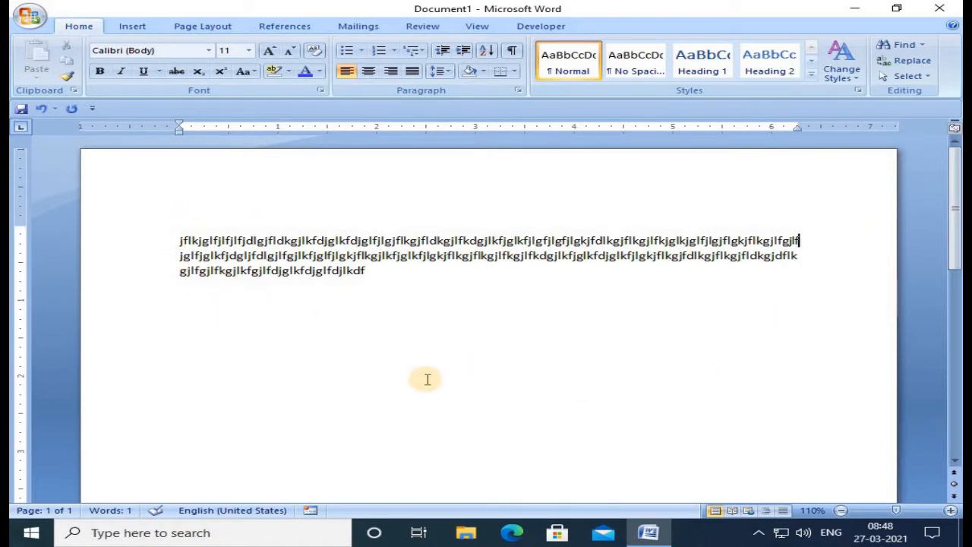
pyautogui.click(383, 274)
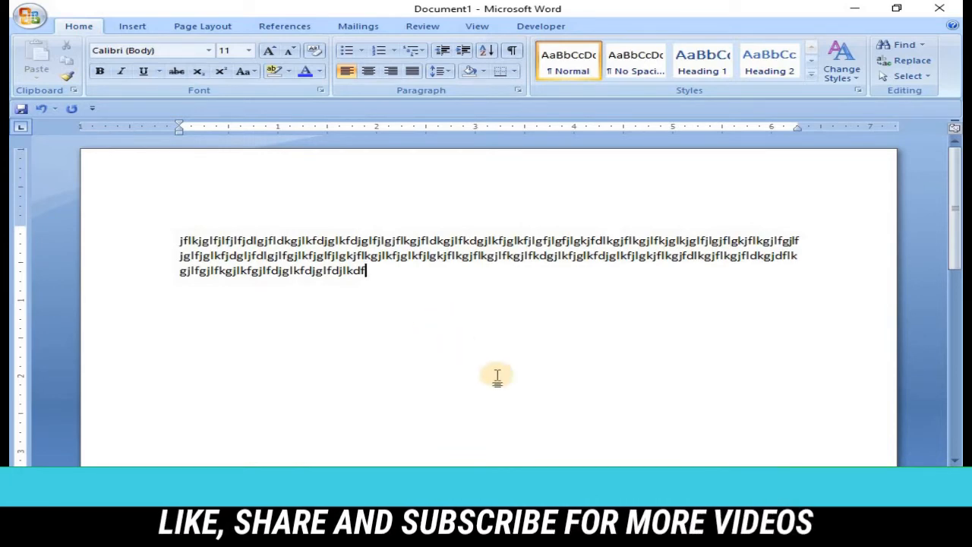
# Switch the page orientation to Landscape and return it to Portrait.
pyautogui.scroll(-10, 414, 322)
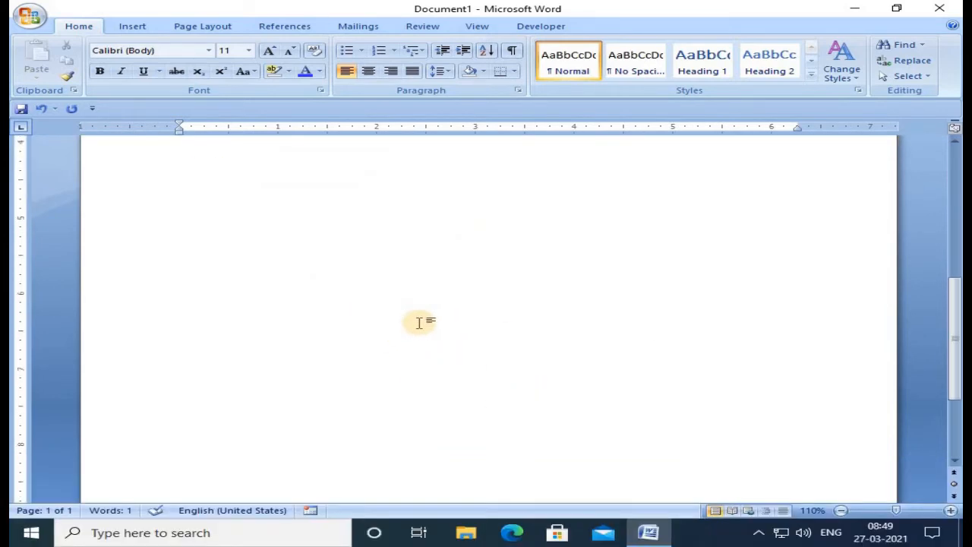
pyautogui.click(841, 511)
pyautogui.click(840, 511)
pyautogui.click(841, 511)
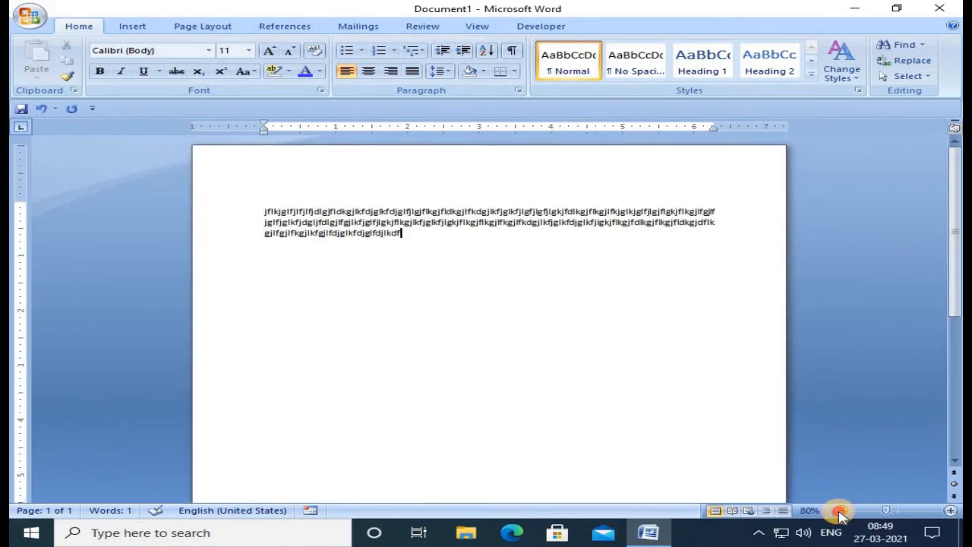
pyautogui.click(841, 511)
pyautogui.click(840, 511)
pyautogui.click(840, 511)
pyautogui.click(841, 513)
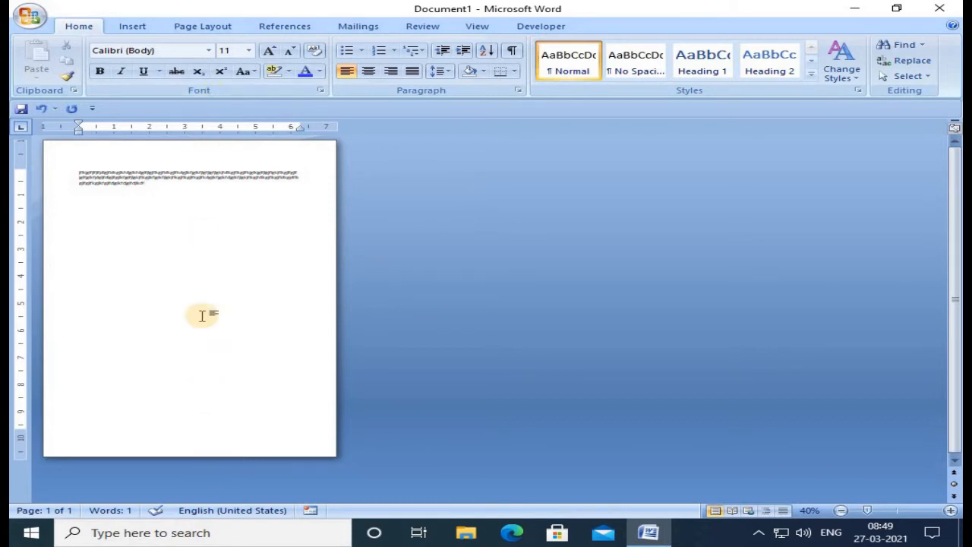
pyautogui.click(205, 29)
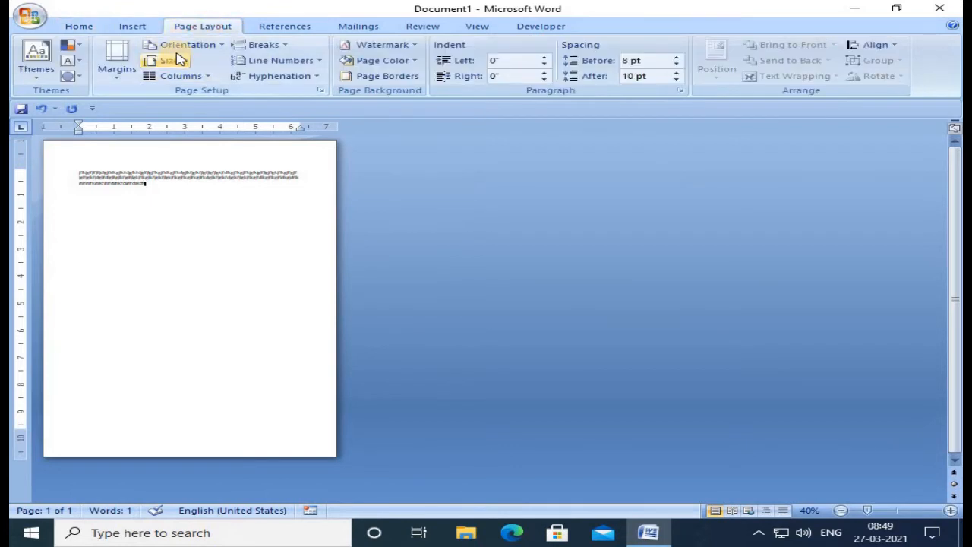
pyautogui.click(172, 44)
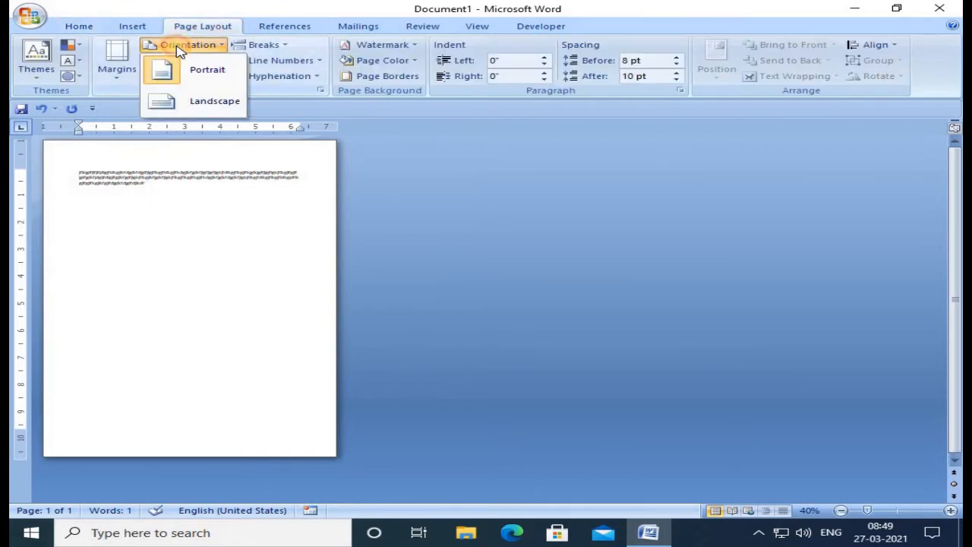
pyautogui.click(201, 107)
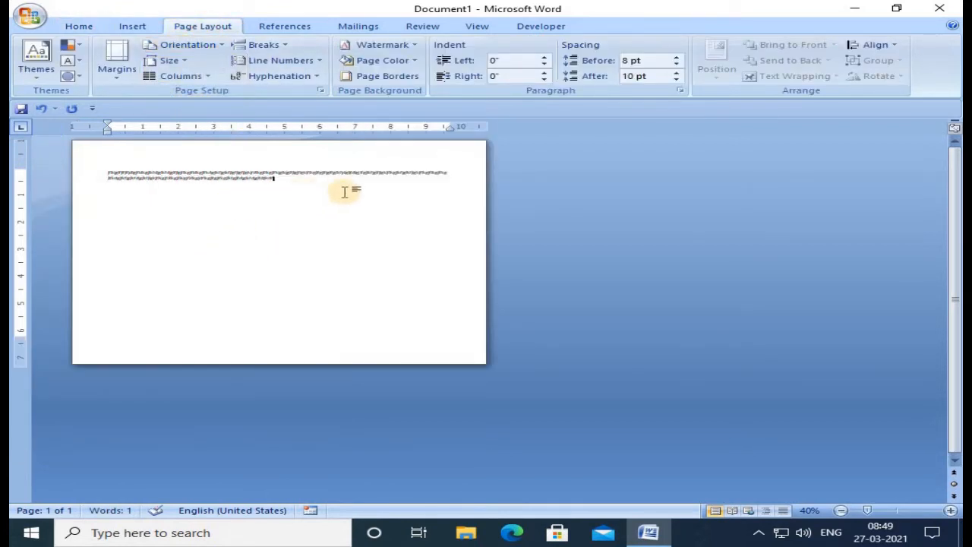
pyautogui.click(189, 45)
pyautogui.click(195, 72)
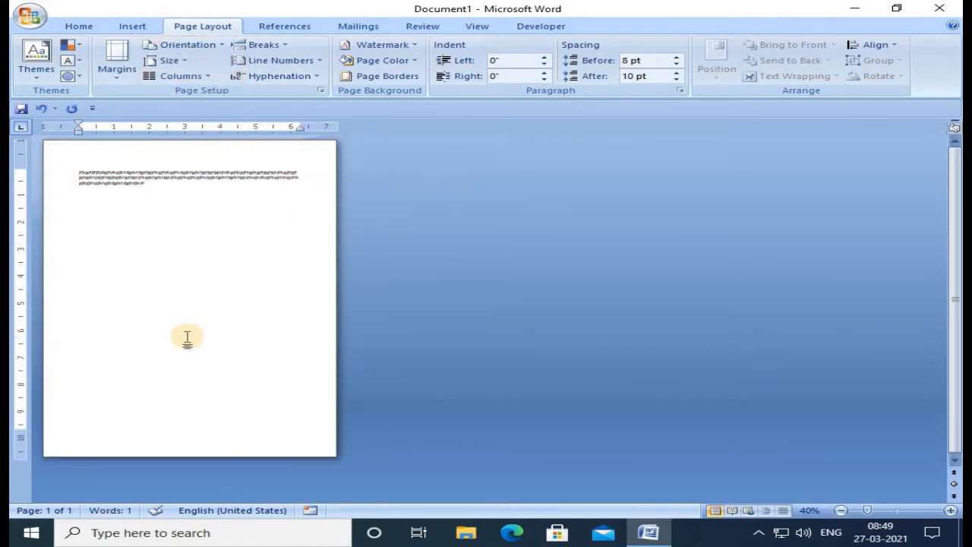
# Alternate the page between Landscape and Portrait orientation two more times, ending in Portrait.
pyautogui.click(190, 47)
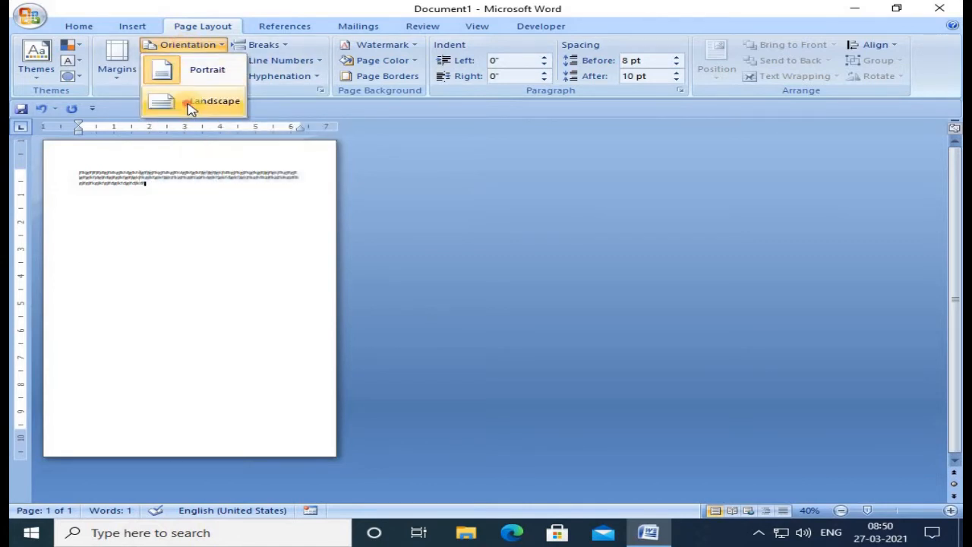
pyautogui.click(191, 106)
pyautogui.click(198, 44)
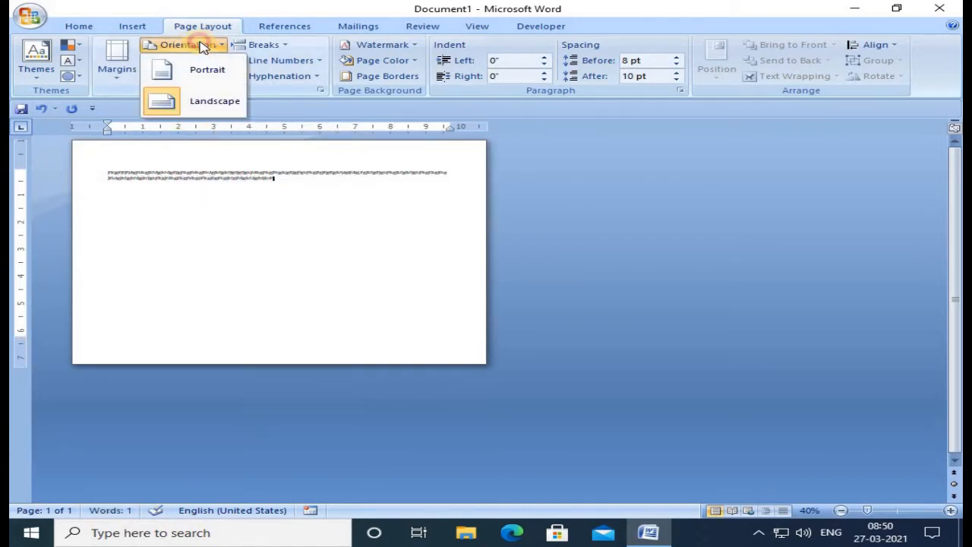
pyautogui.click(201, 81)
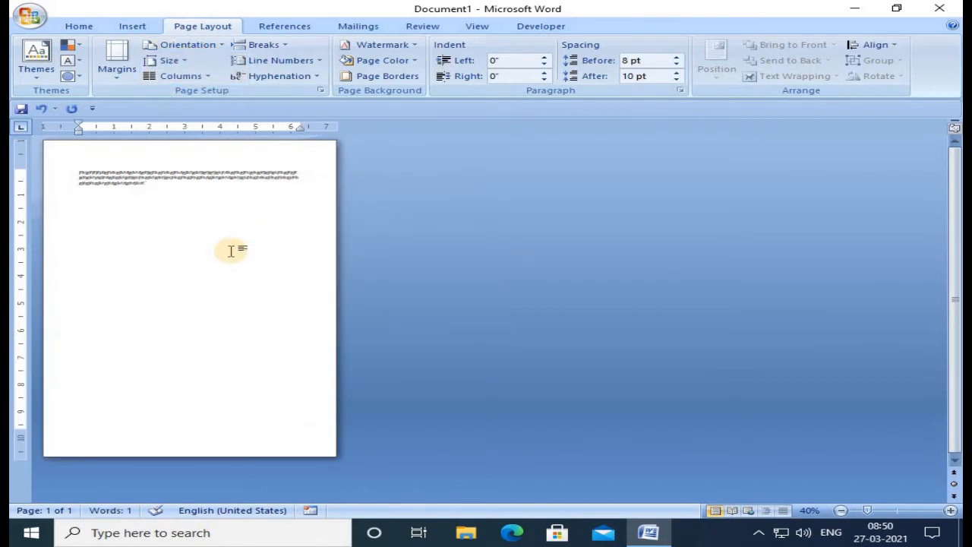
pyautogui.click(203, 47)
pyautogui.click(213, 108)
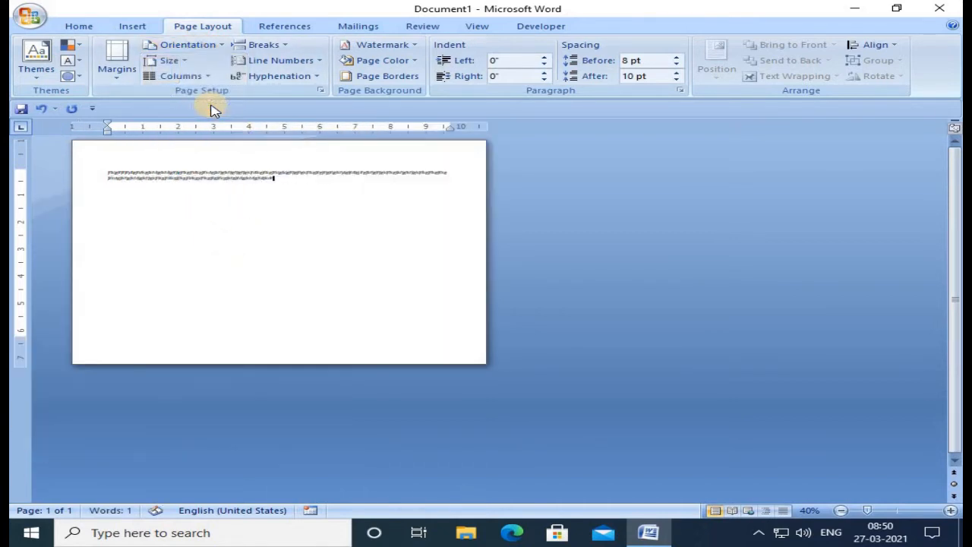
pyautogui.click(203, 48)
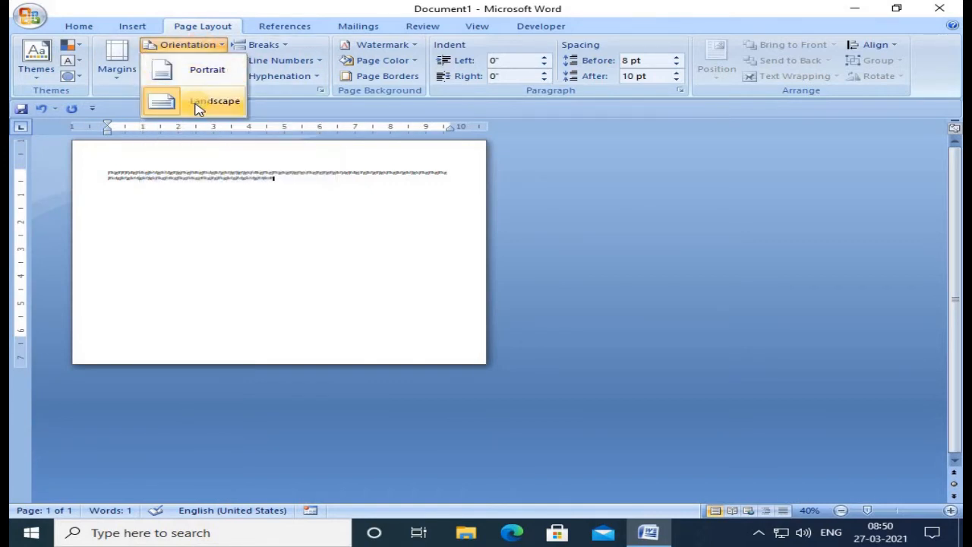
pyautogui.click(202, 71)
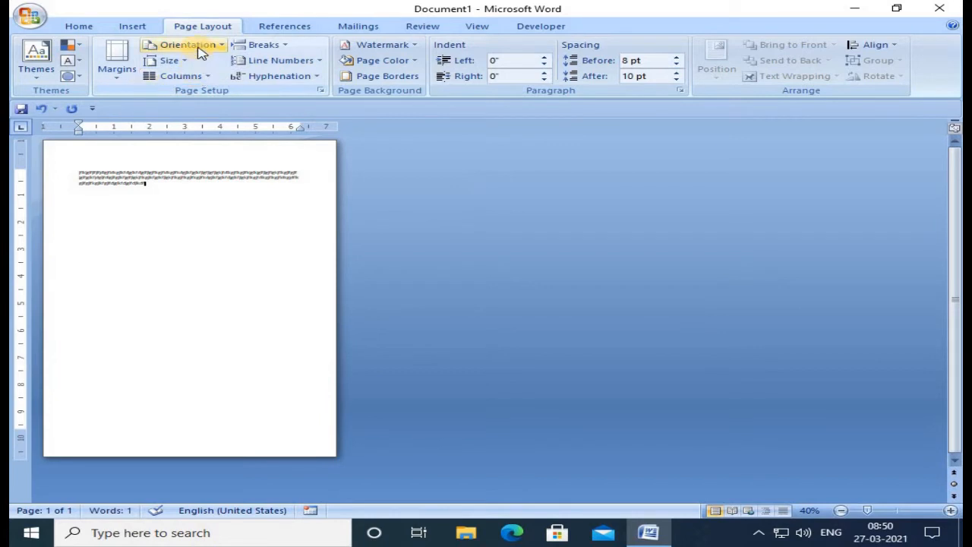
# Add the line HOUSE LET a few blank lines below the random letters.
pyautogui.click(213, 46)
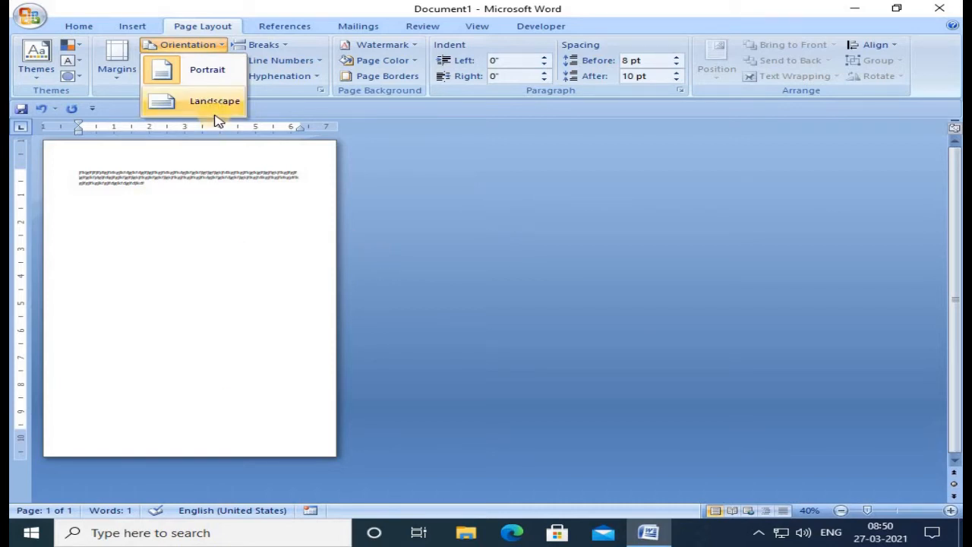
pyautogui.click(191, 228)
pyautogui.press('Return')
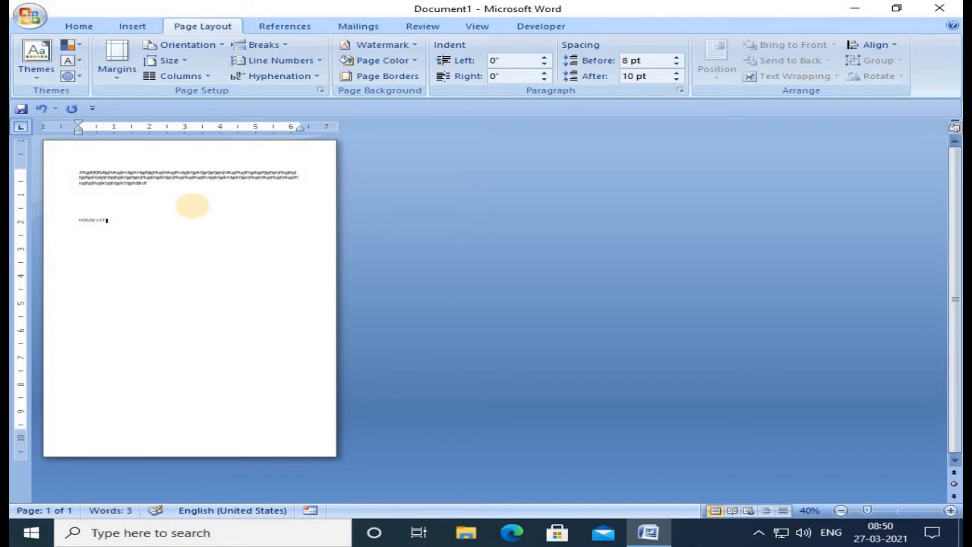
# Enlarge the font of the HOUSE LET line to 120 pt.
pyautogui.click(950, 510)
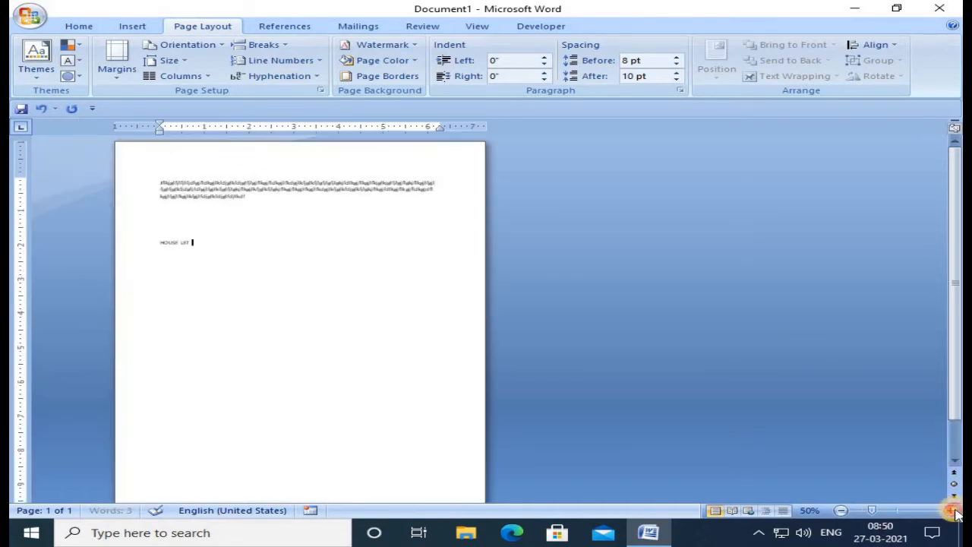
pyautogui.doubleClick(950, 510)
pyautogui.doubleClick(952, 512)
pyautogui.doubleClick(953, 511)
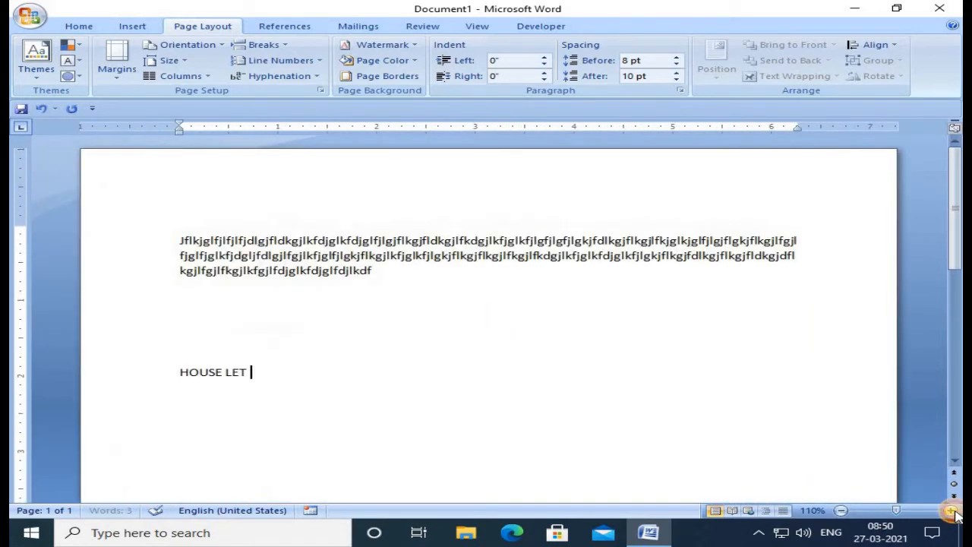
pyautogui.tripleClick(203, 378)
pyautogui.click(79, 25)
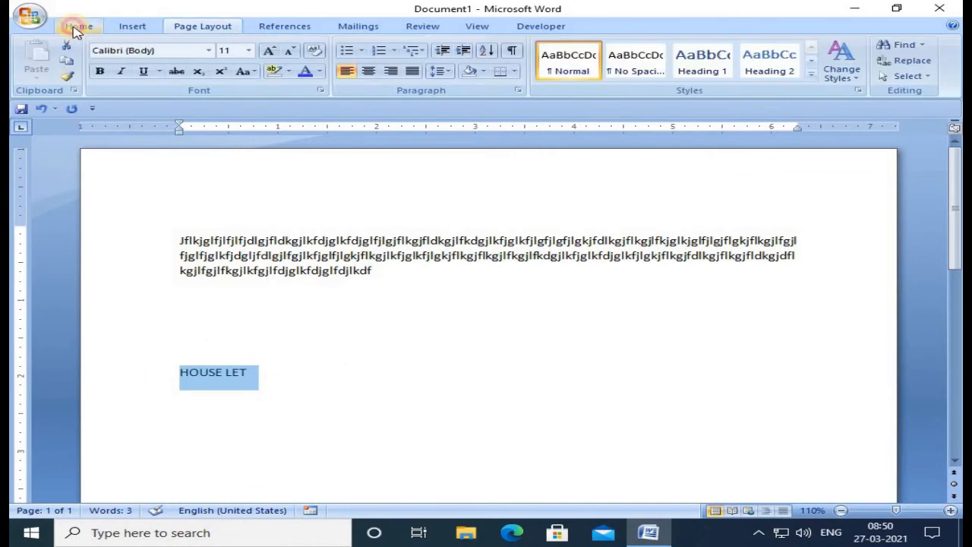
pyautogui.click(269, 51)
pyautogui.click(269, 51)
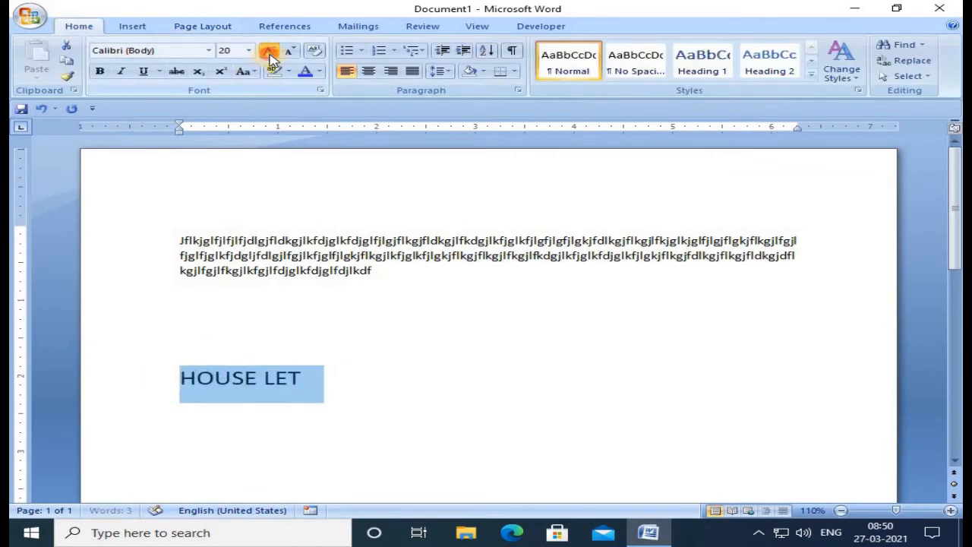
pyautogui.click(269, 52)
pyautogui.click(269, 51)
pyautogui.click(269, 52)
pyautogui.click(269, 52)
pyautogui.click(269, 52)
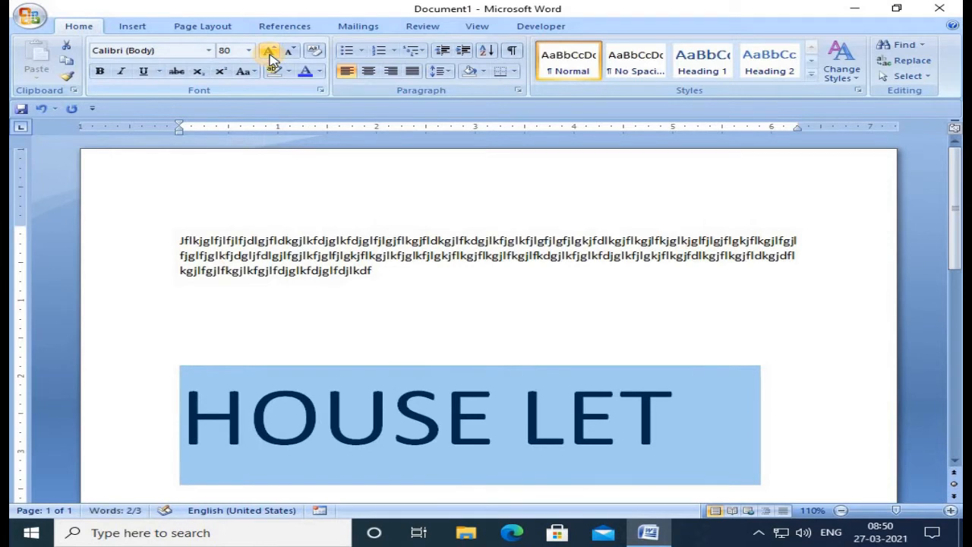
pyautogui.click(269, 52)
pyautogui.click(269, 52)
pyautogui.click(269, 52)
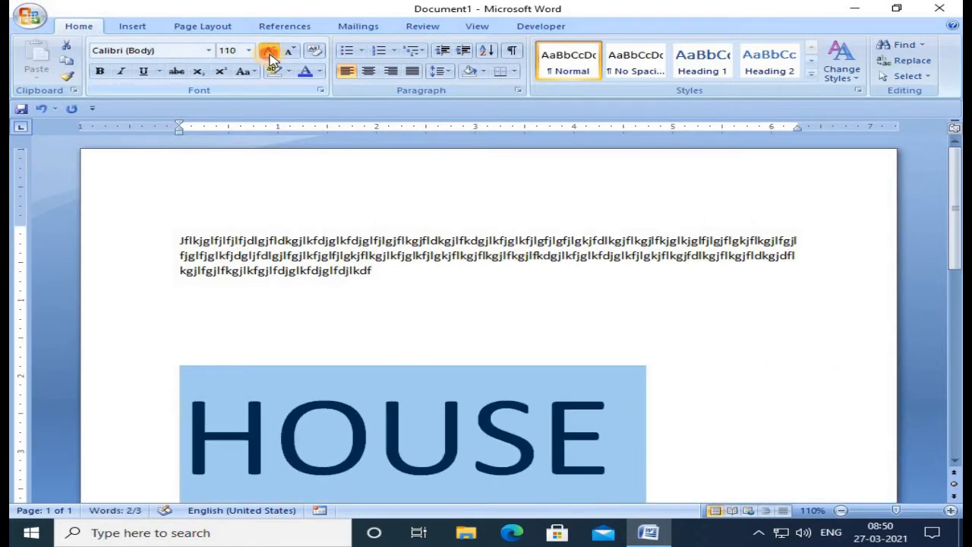
pyautogui.click(269, 52)
# Switch the page orientation to Landscape with the whole HOUSE LET text in view.
pyautogui.scroll(-3, 505, 425)
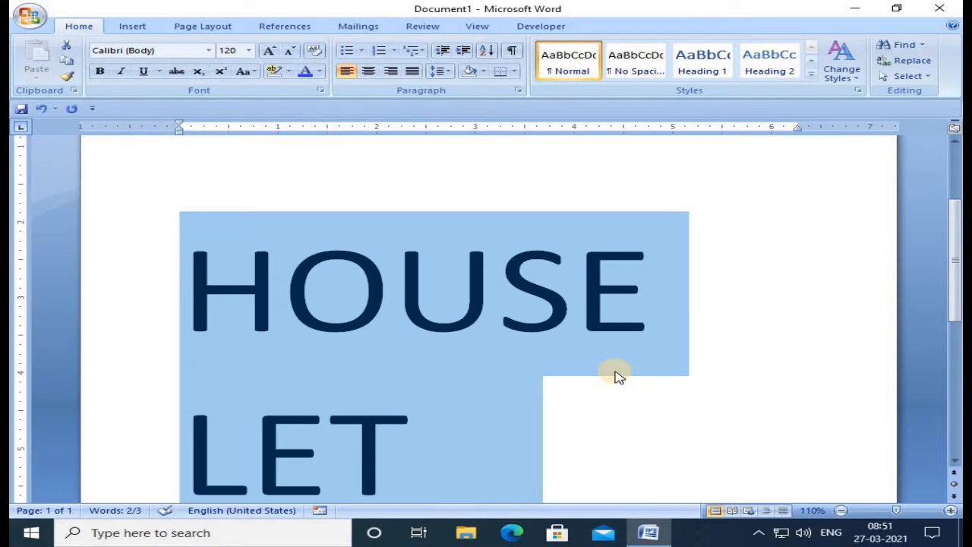
pyautogui.scroll(3, 616, 376)
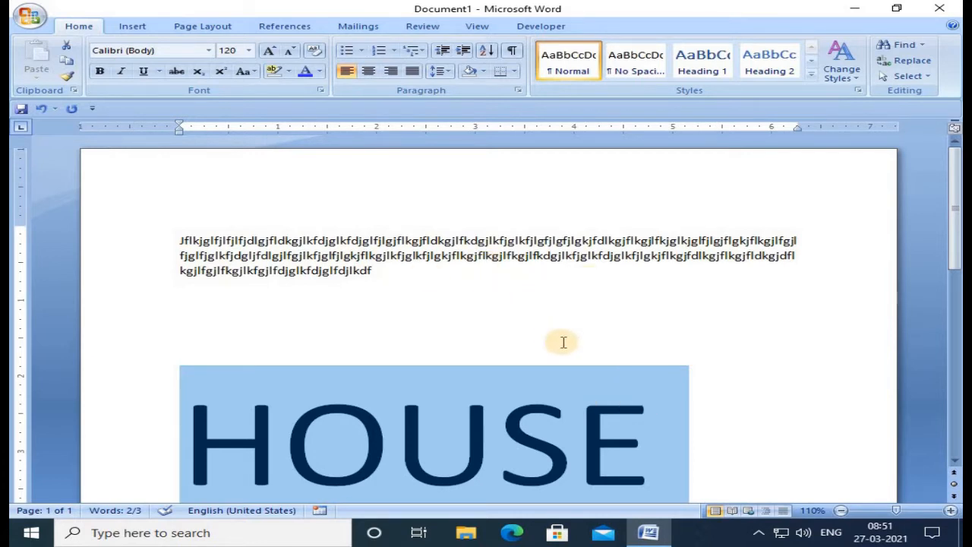
pyautogui.scroll(-5, 562, 346)
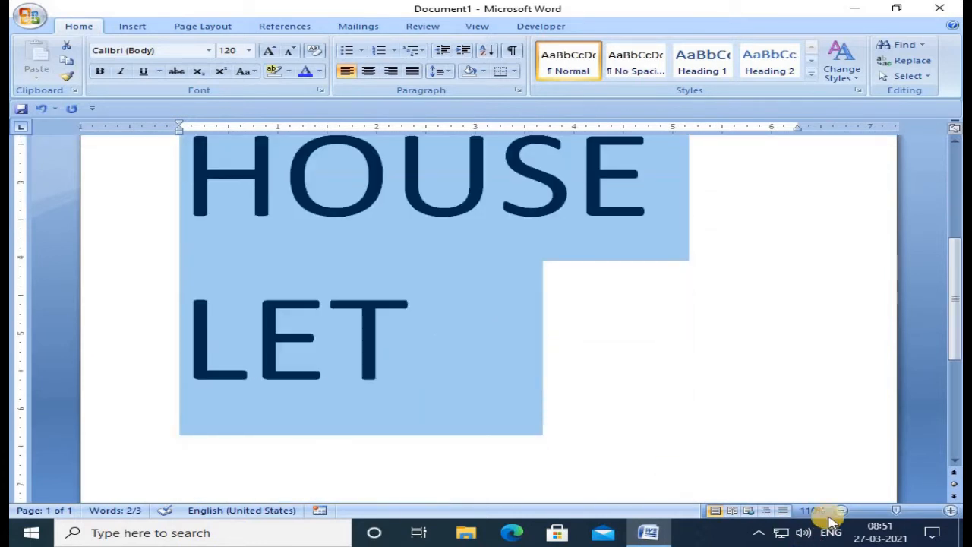
pyautogui.click(840, 510)
pyautogui.click(840, 510)
pyautogui.click(841, 510)
pyautogui.click(840, 510)
pyautogui.click(840, 510)
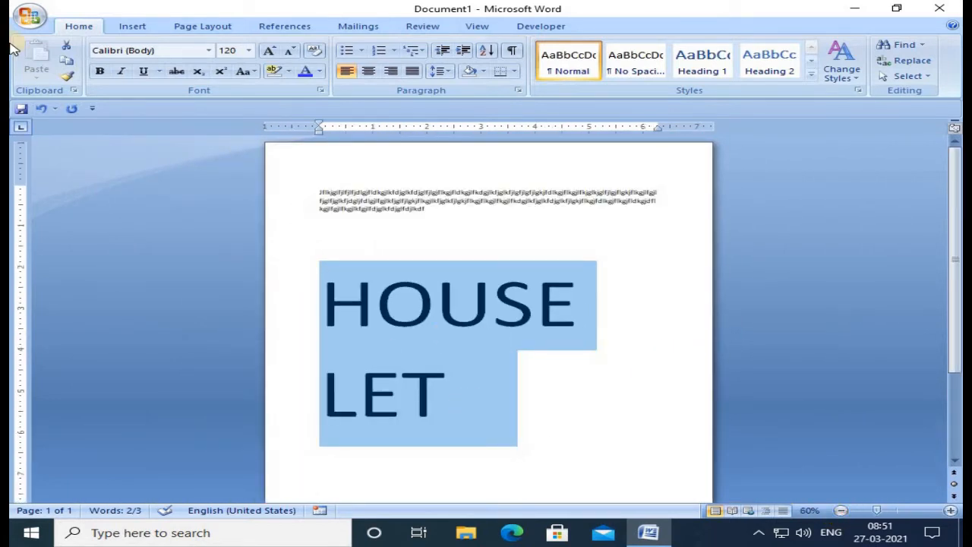
pyautogui.click(193, 27)
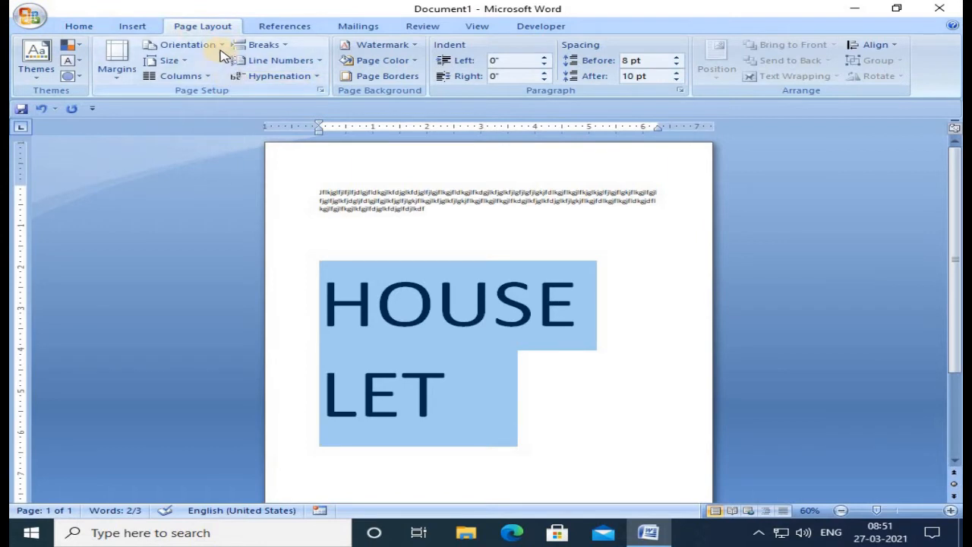
pyautogui.click(216, 46)
pyautogui.click(203, 99)
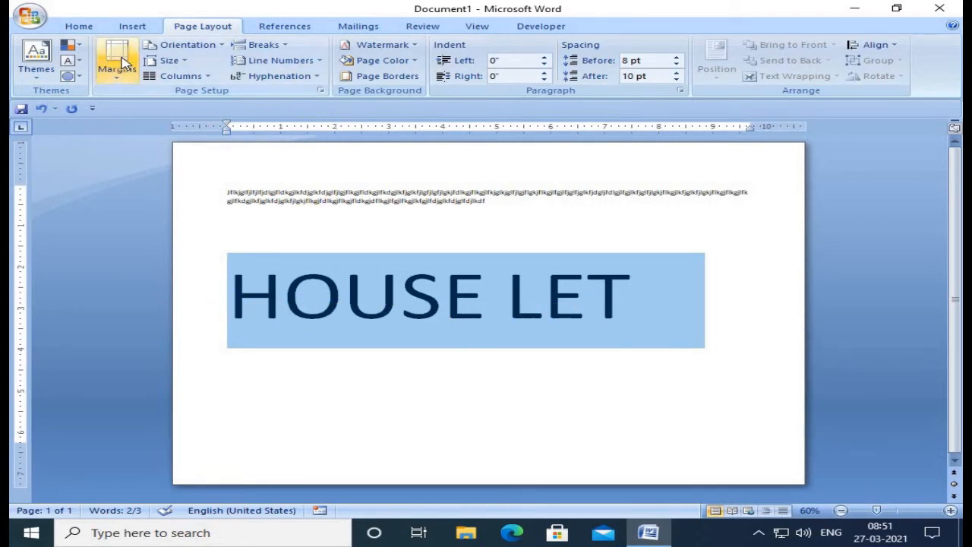
# Enlarge the selected HOUSE LET text to 150 pt and center it on the page.
pyautogui.click(78, 26)
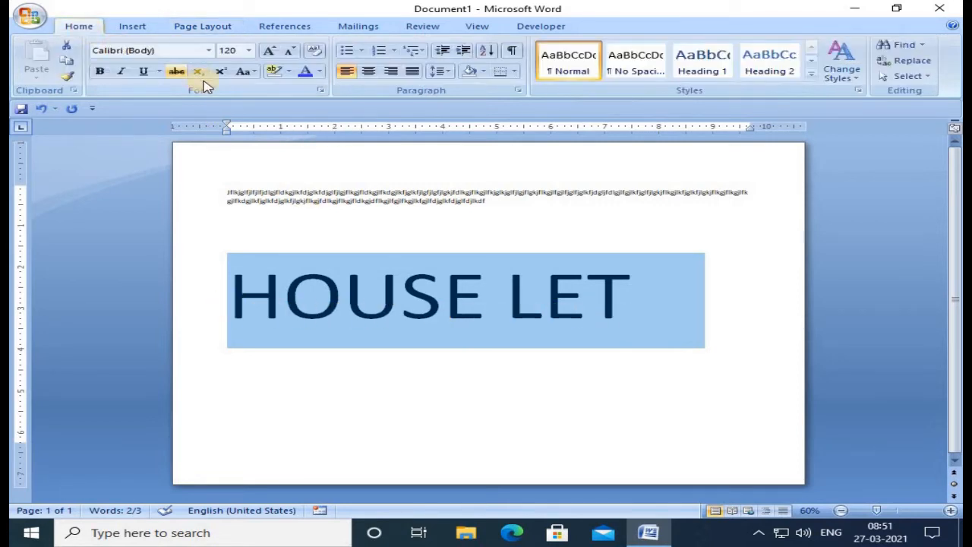
pyautogui.click(268, 55)
pyautogui.click(268, 56)
pyautogui.click(268, 55)
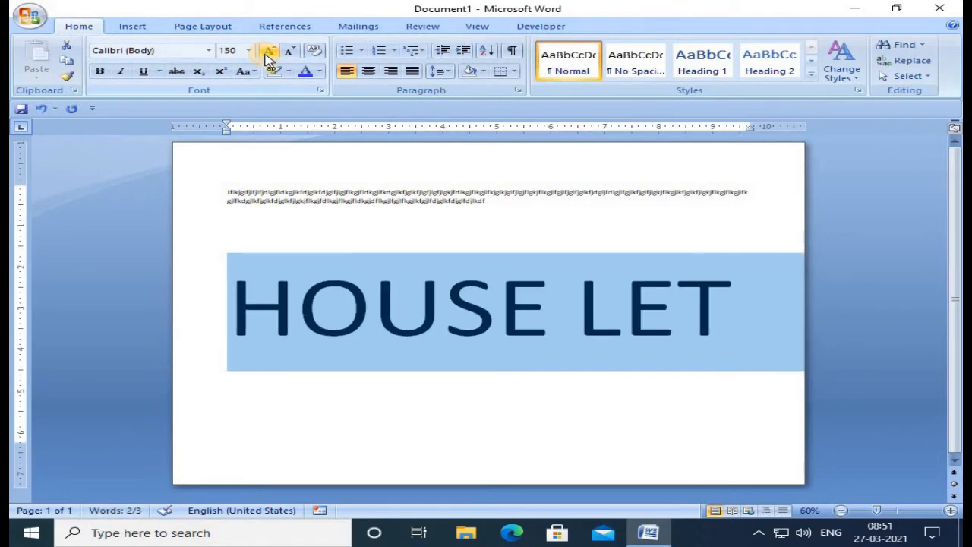
pyautogui.click(368, 71)
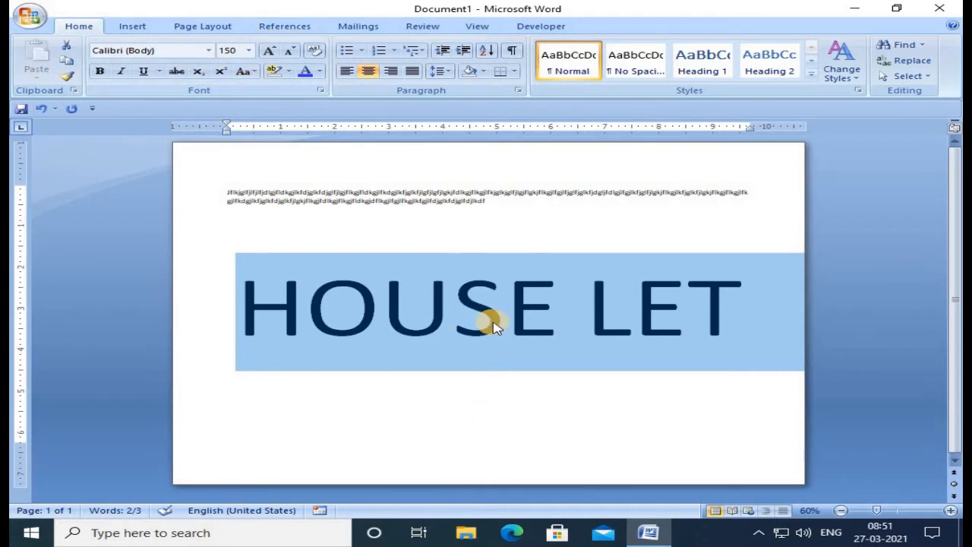
# Return the page orientation to Portrait and set the zoom to 100%.
pyautogui.click(208, 27)
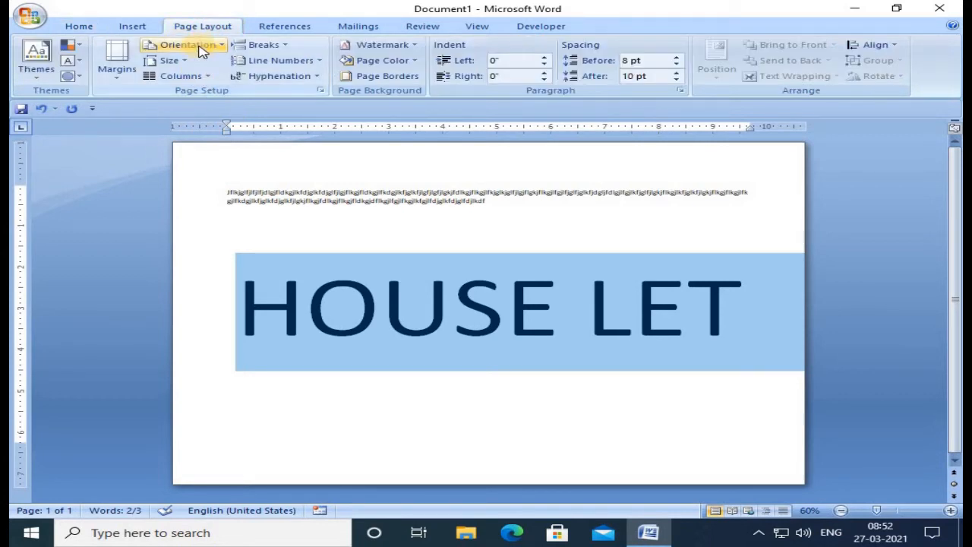
pyautogui.click(199, 44)
pyautogui.click(199, 74)
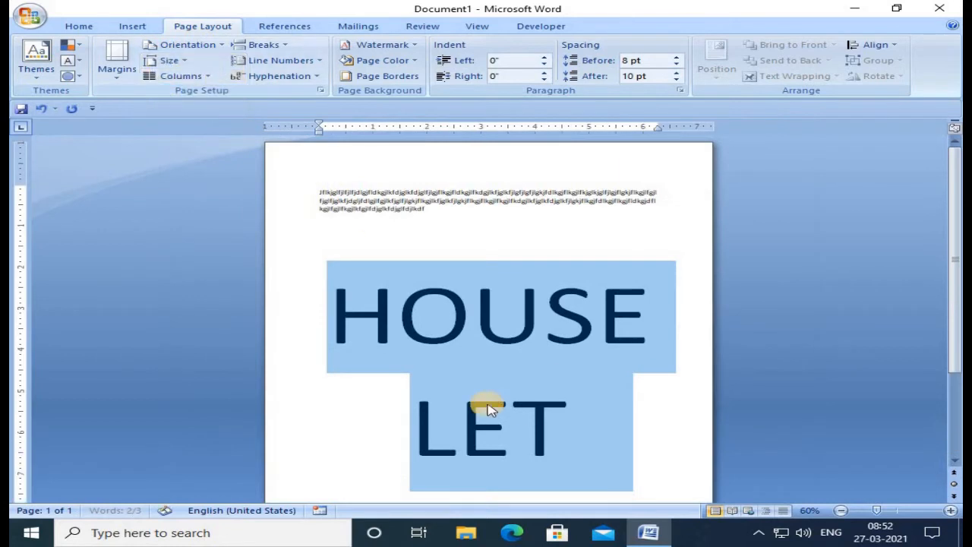
pyautogui.click(950, 511)
pyautogui.click(950, 511)
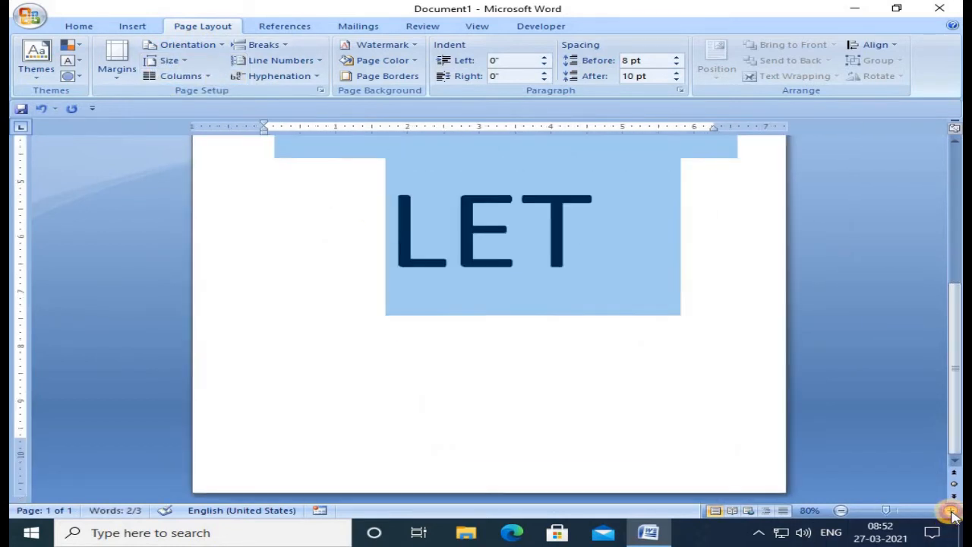
pyautogui.click(950, 511)
pyautogui.click(949, 511)
pyautogui.scroll(8, 587, 427)
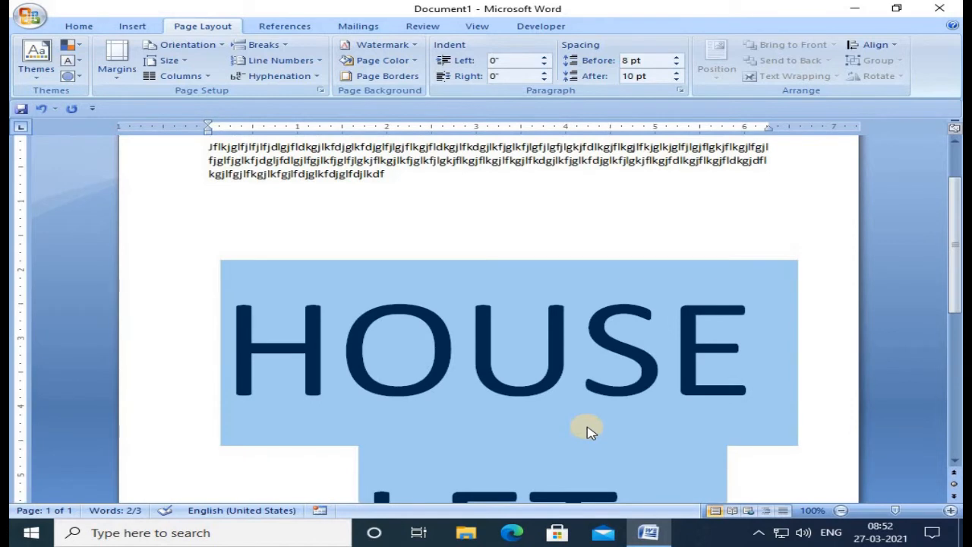
pyautogui.scroll(2, 591, 432)
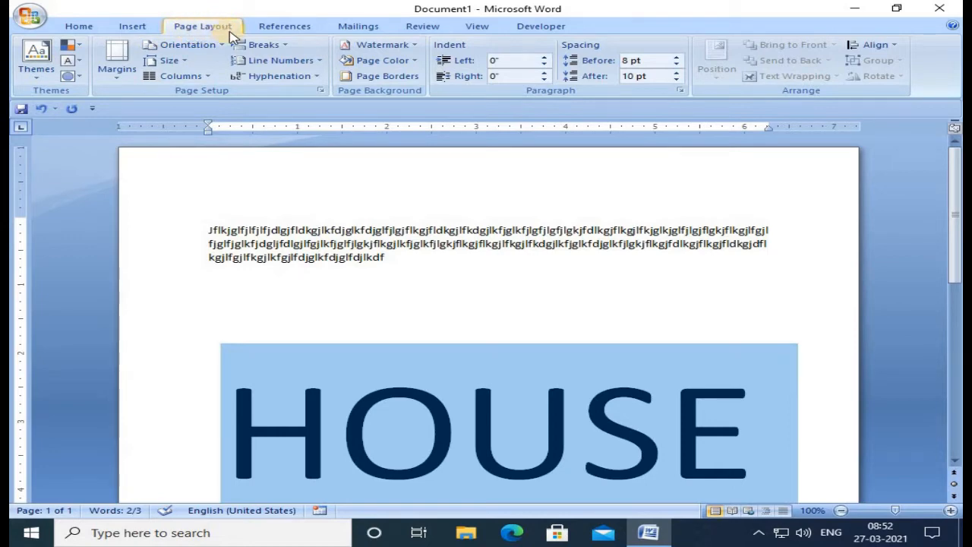
# Open the full Page Setup settings and set the top and bottom margins to 0.6".
pyautogui.click(321, 91)
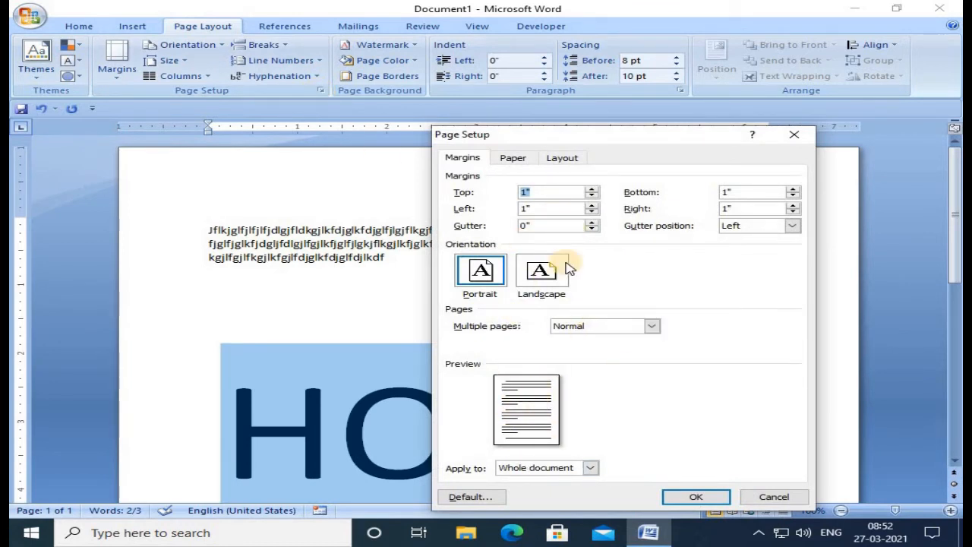
pyautogui.click(537, 192)
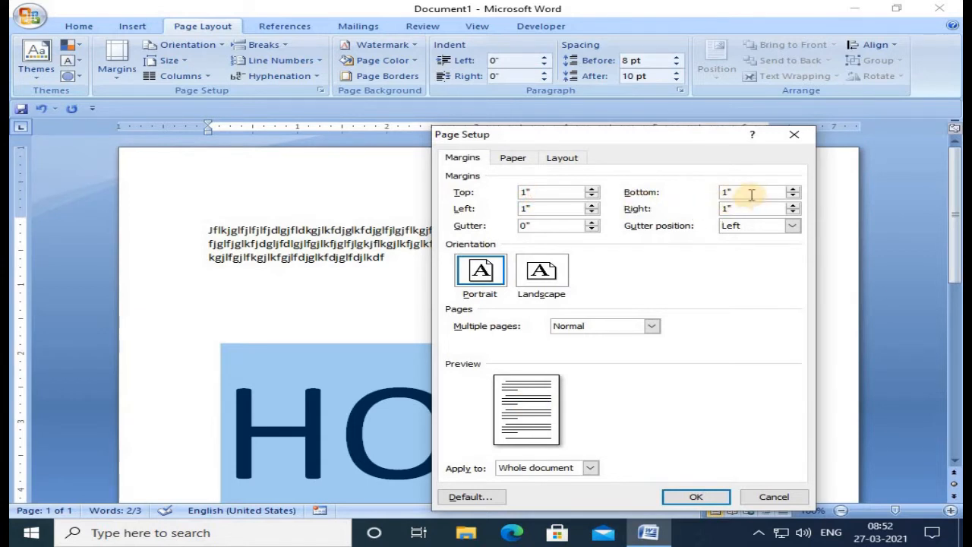
pyautogui.click(553, 208)
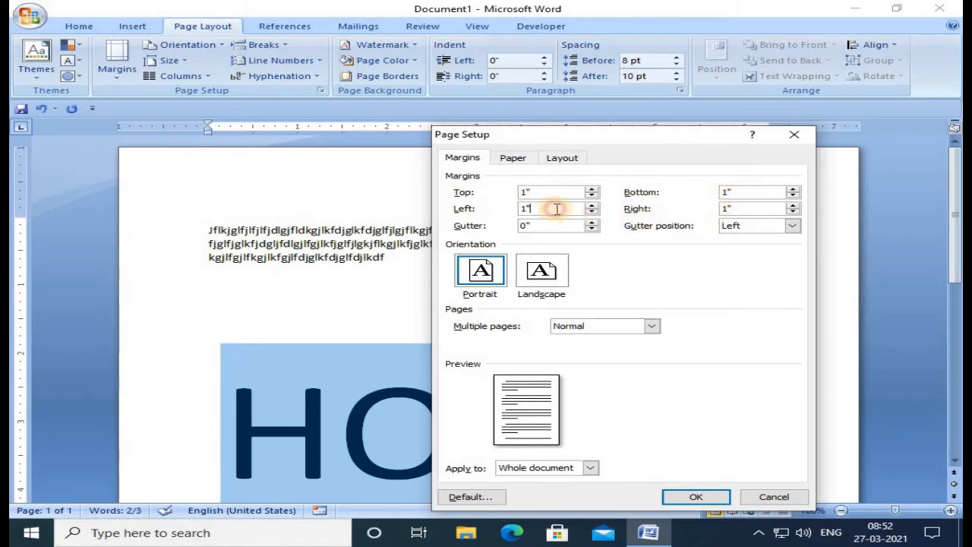
pyautogui.click(749, 208)
pyautogui.moveTo(659, 135); pyautogui.dragTo(601, 314)
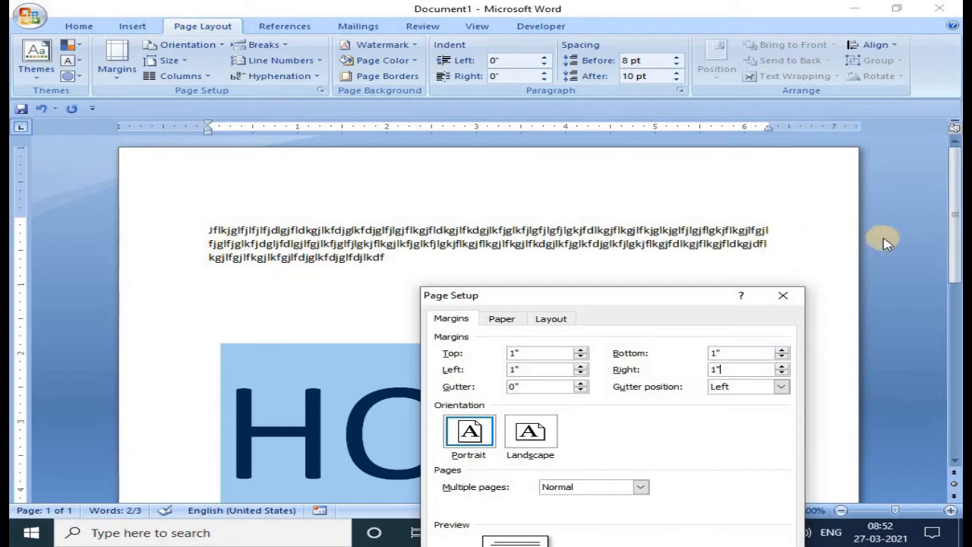
pyautogui.moveTo(681, 297); pyautogui.dragTo(672, 191)
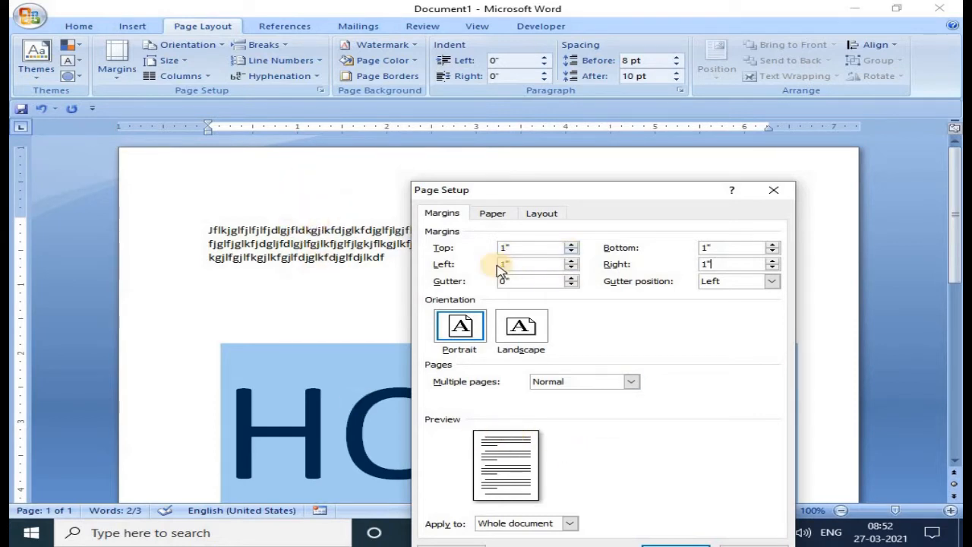
pyautogui.click(571, 252)
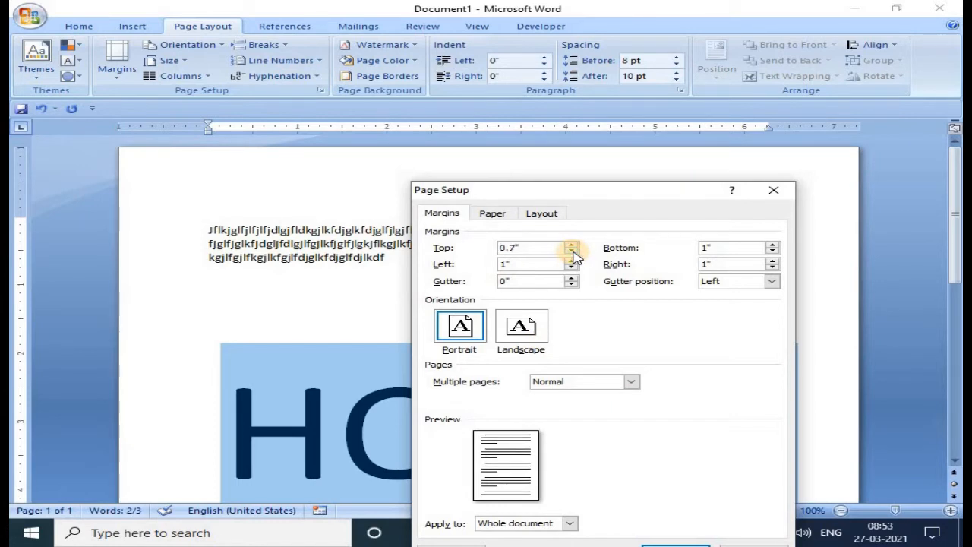
pyautogui.click(774, 251)
pyautogui.click(775, 251)
pyautogui.click(775, 251)
pyautogui.click(775, 251)
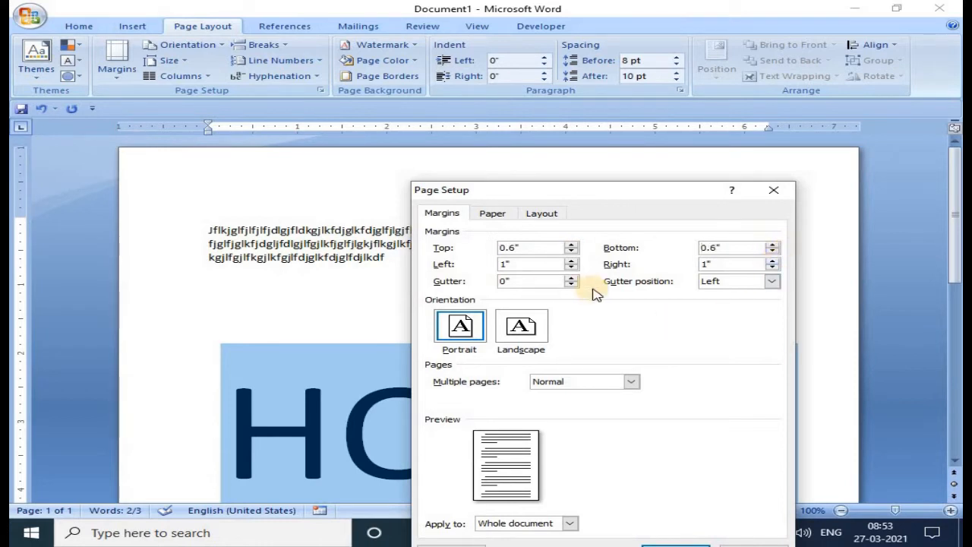
# Set the left margin to 0.6" and the right margin to 0.7".
pyautogui.click(571, 267)
pyautogui.click(571, 270)
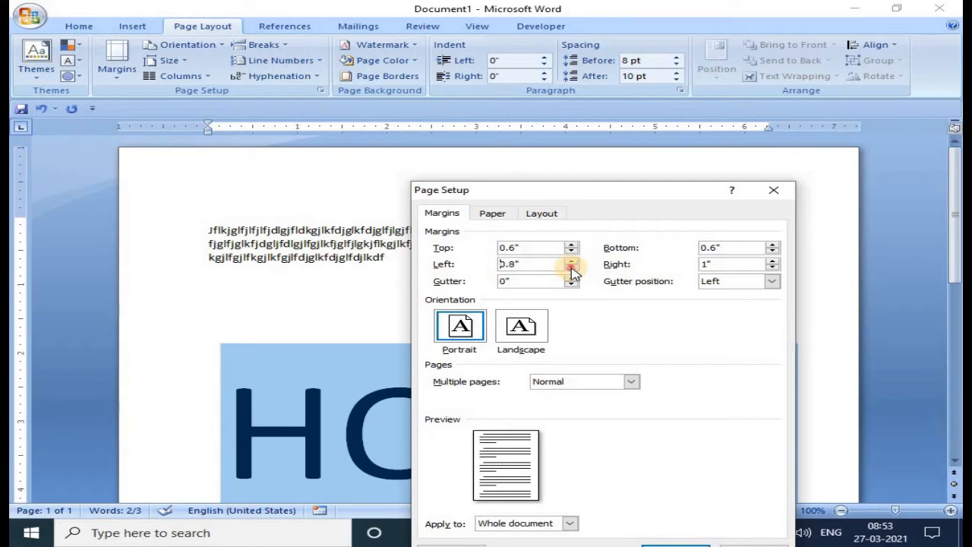
pyautogui.click(571, 271)
pyautogui.click(571, 270)
pyautogui.click(773, 268)
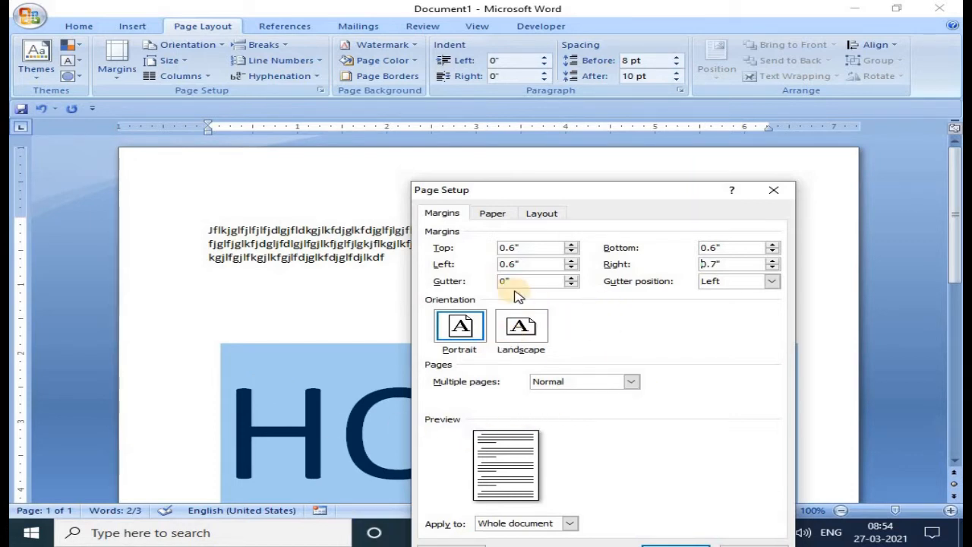
# Examine the paper width and height settings and the list of available paper sizes in Page Setup.
pyautogui.click(504, 217)
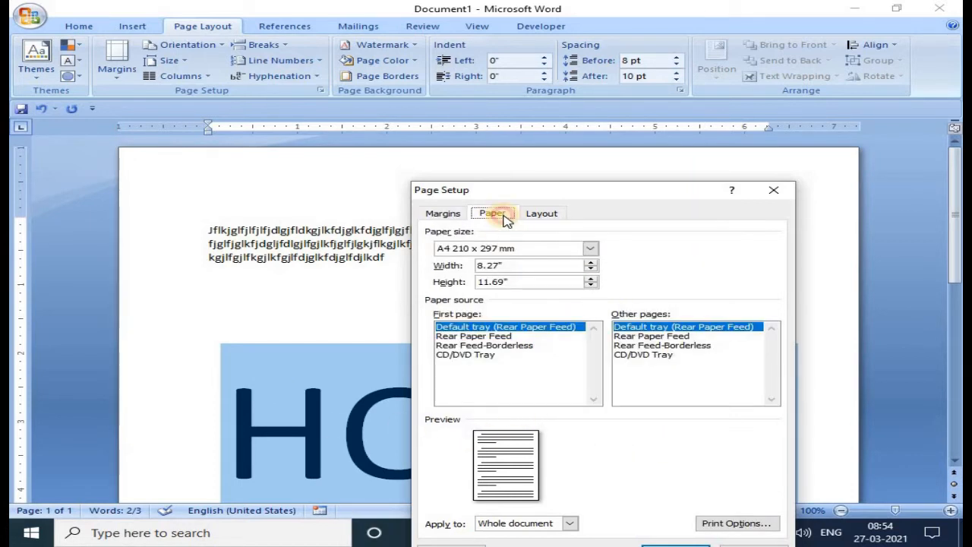
pyautogui.click(530, 265)
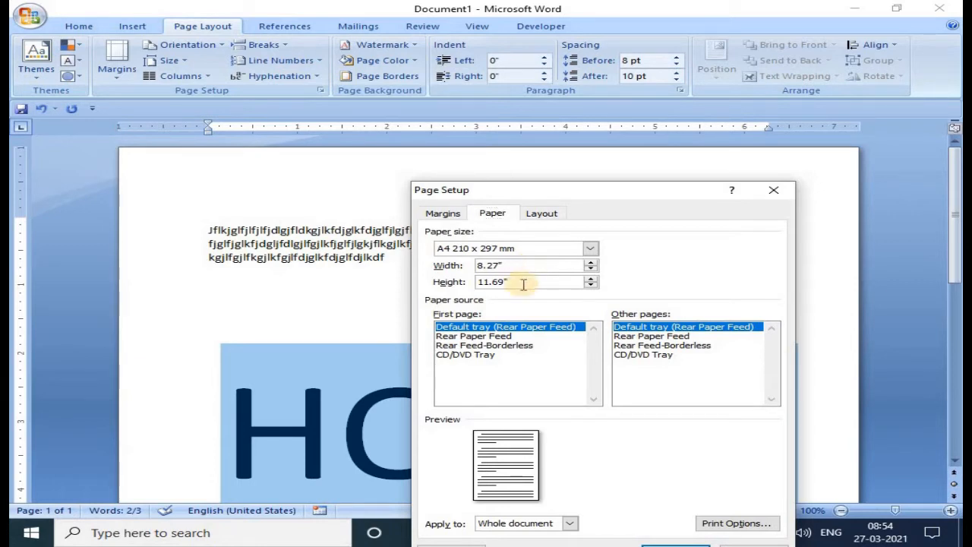
pyautogui.click(523, 284)
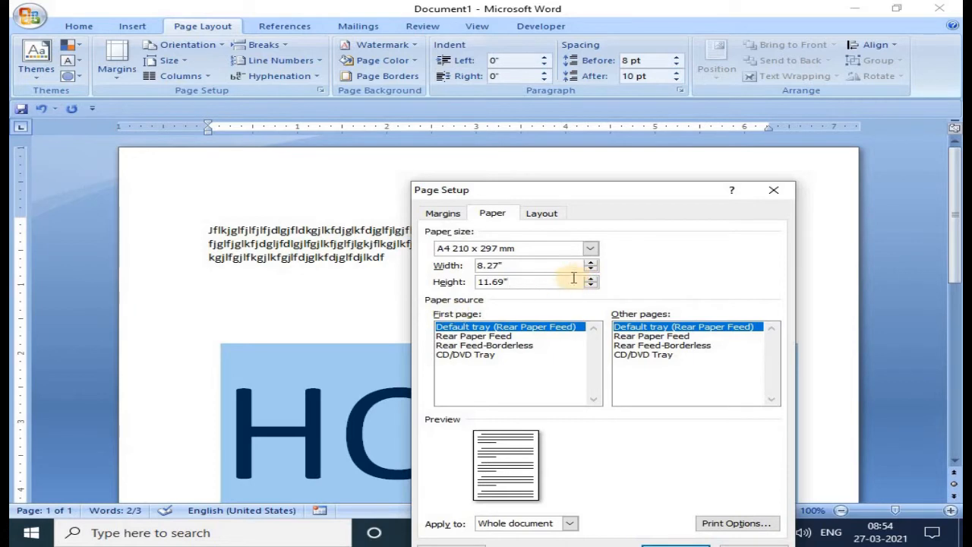
pyautogui.click(592, 249)
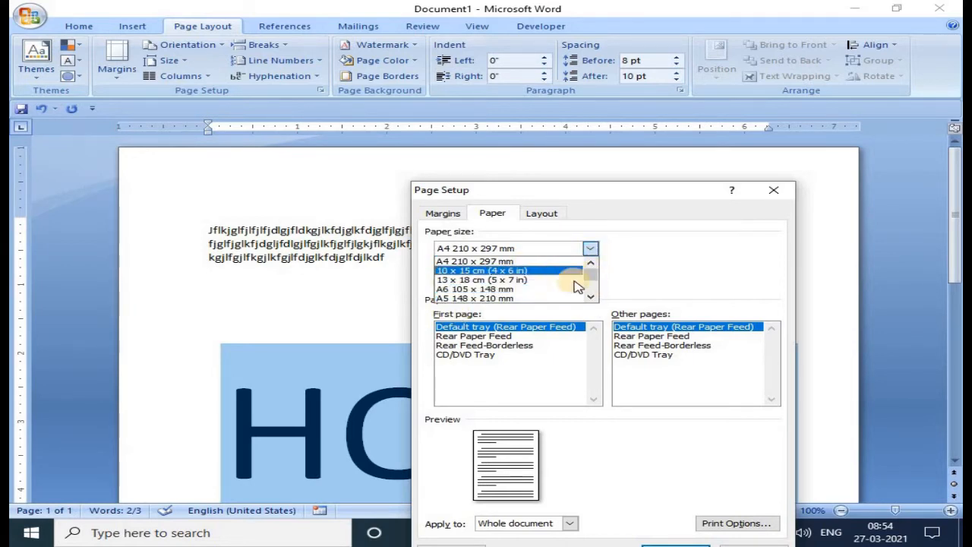
pyautogui.click(590, 250)
pyautogui.click(591, 248)
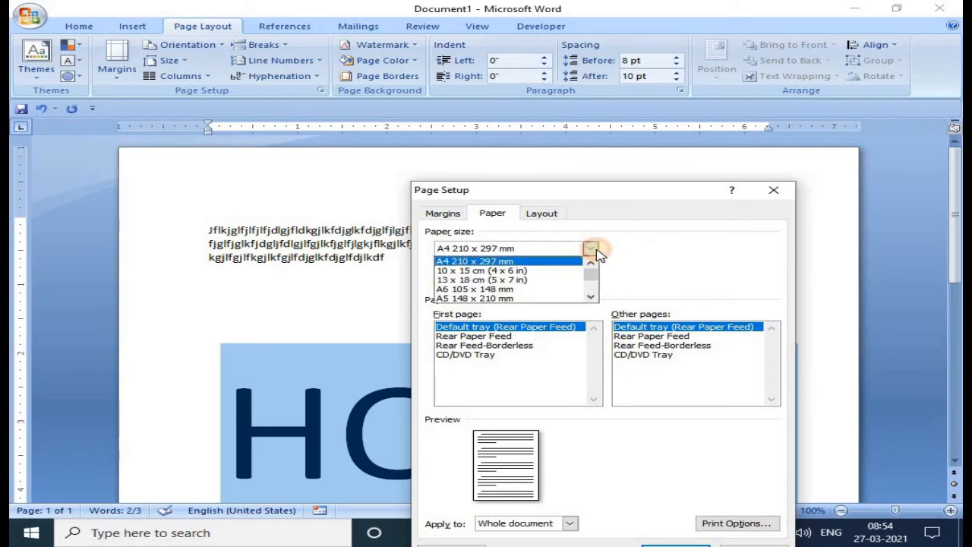
pyautogui.click(590, 299)
pyautogui.click(590, 298)
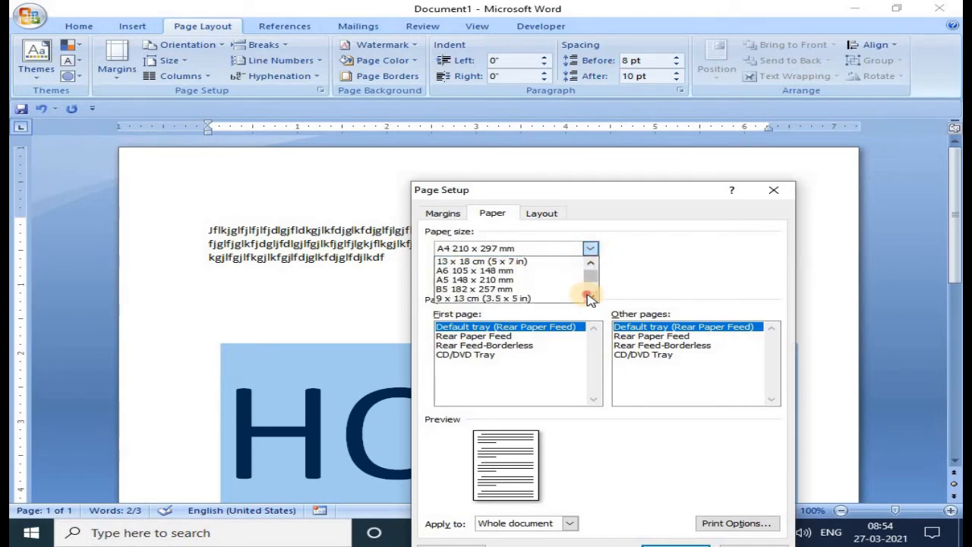
pyautogui.click(590, 298)
pyautogui.click(590, 299)
pyautogui.click(590, 299)
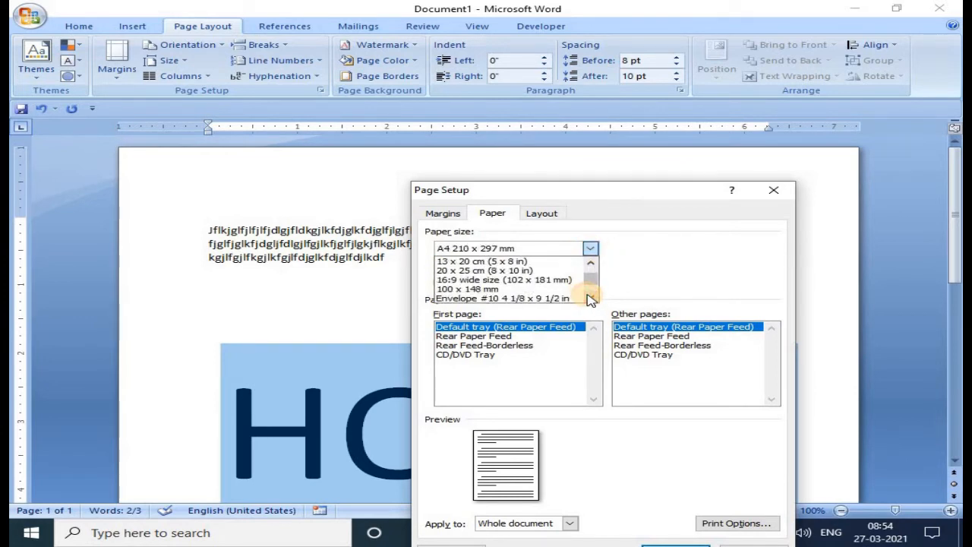
pyautogui.click(590, 262)
pyautogui.click(590, 262)
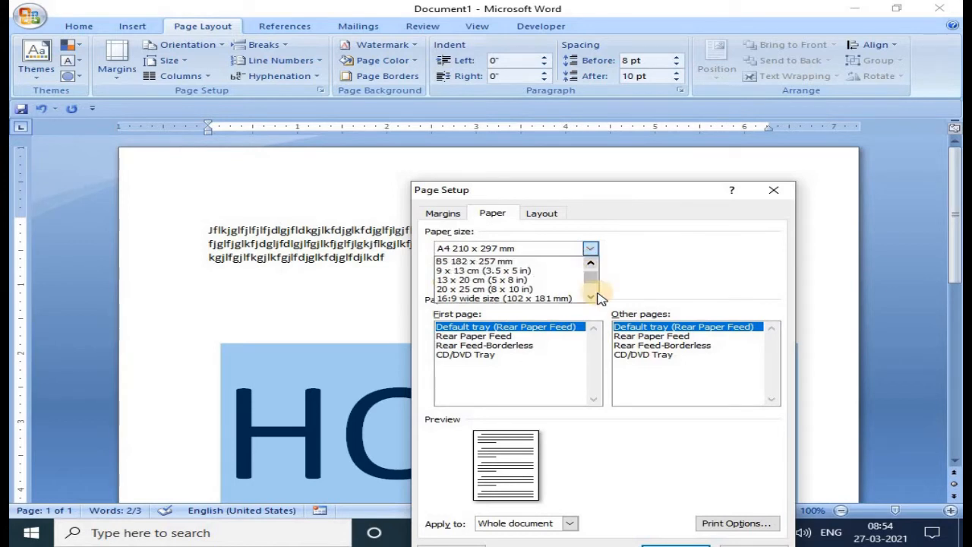
# Set the paper size to Letter 8 1/2 x 11 in.
pyautogui.click(590, 299)
pyautogui.click(590, 298)
pyautogui.click(590, 299)
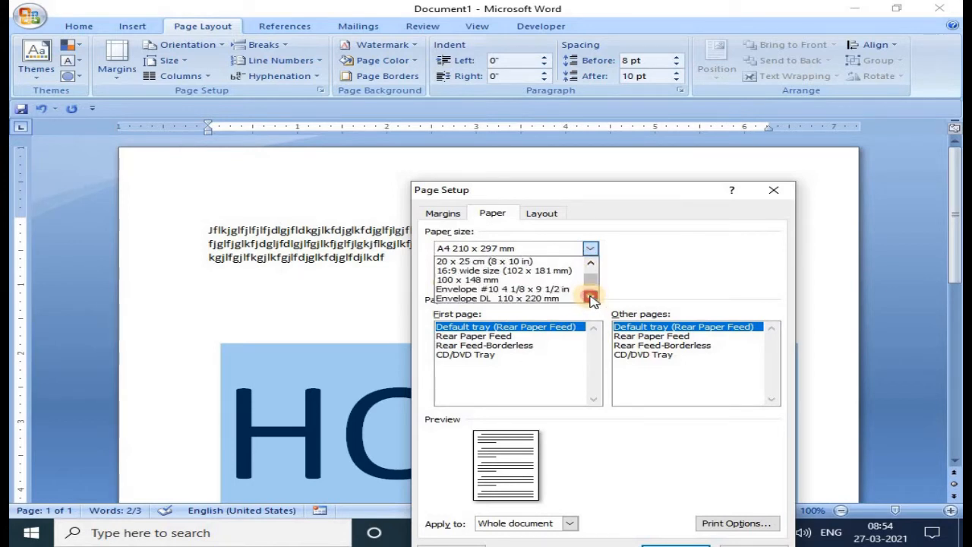
pyautogui.click(590, 298)
pyautogui.click(590, 299)
pyautogui.click(590, 299)
pyautogui.click(590, 298)
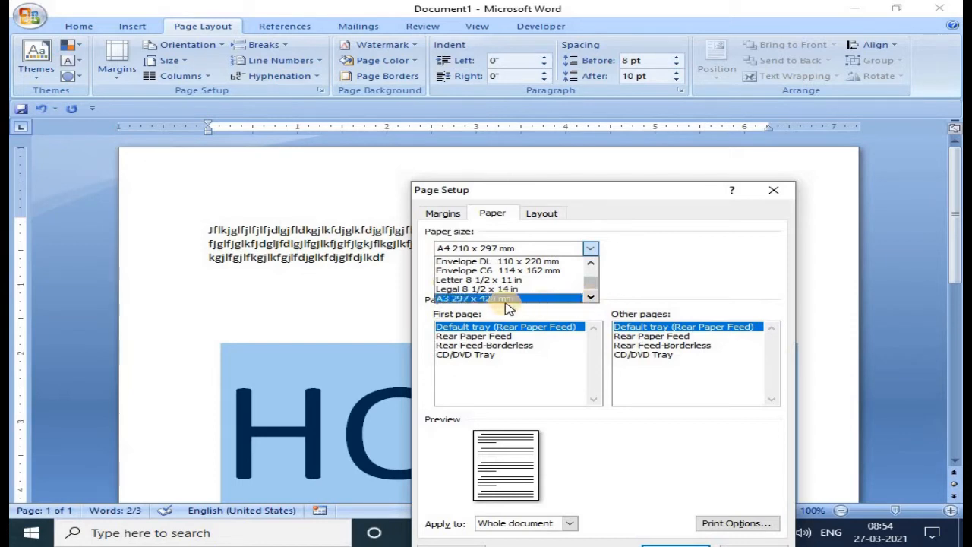
pyautogui.click(486, 280)
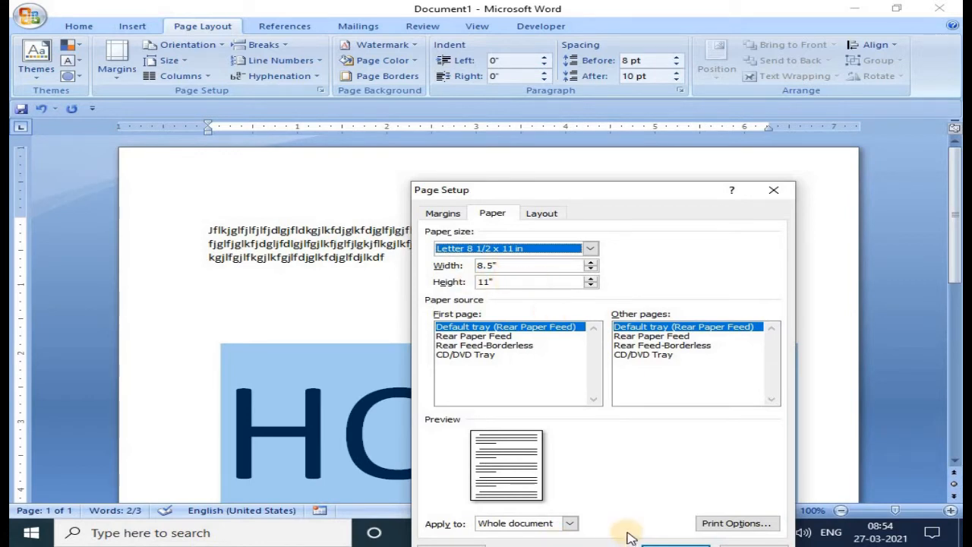
pyautogui.moveTo(649, 190); pyautogui.dragTo(716, 145)
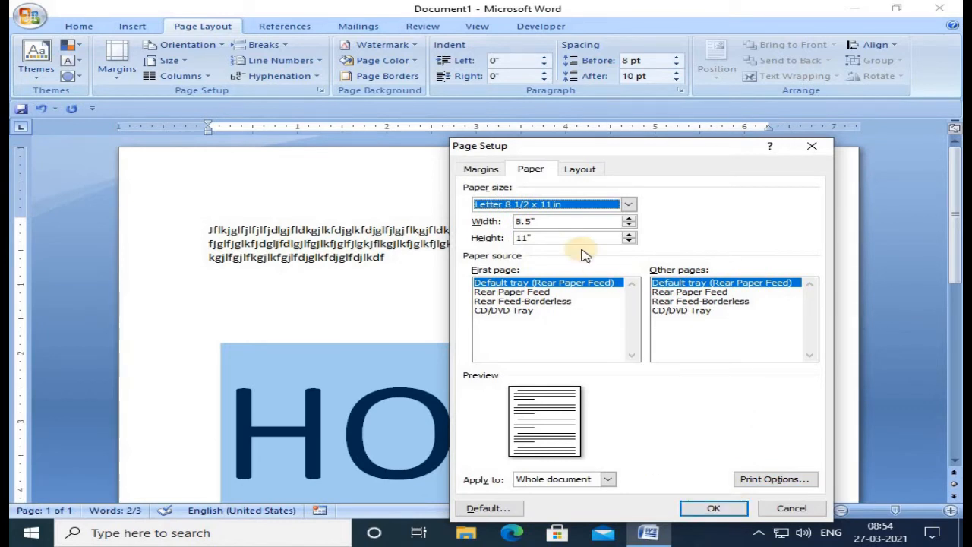
# Browse the available paper sizes and set the paper size to Legal 8 1/2 x 14 in.
pyautogui.click(628, 205)
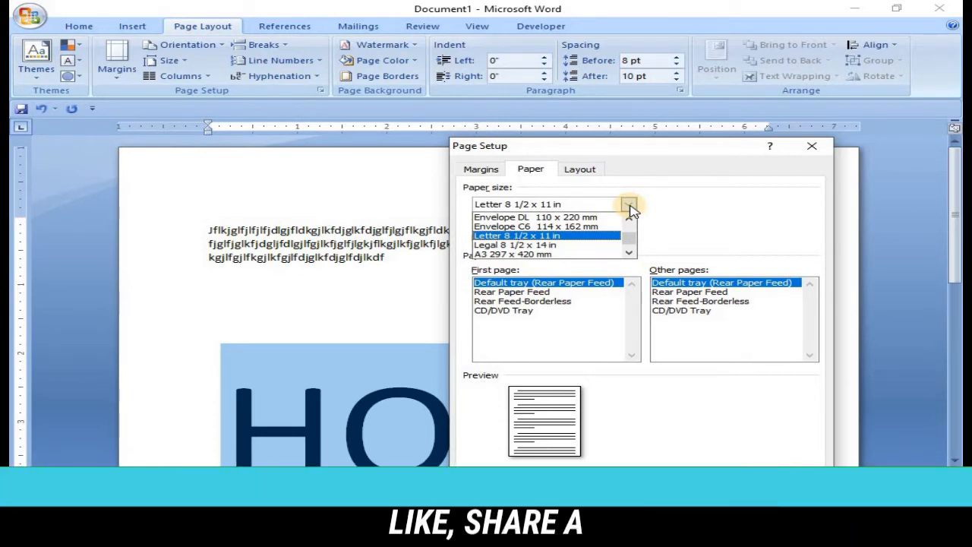
pyautogui.click(630, 206)
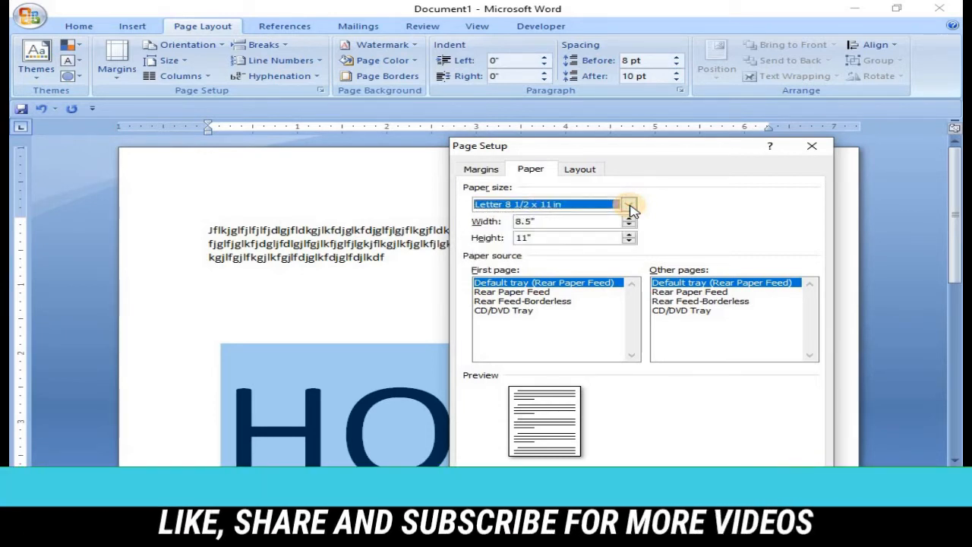
pyautogui.click(630, 206)
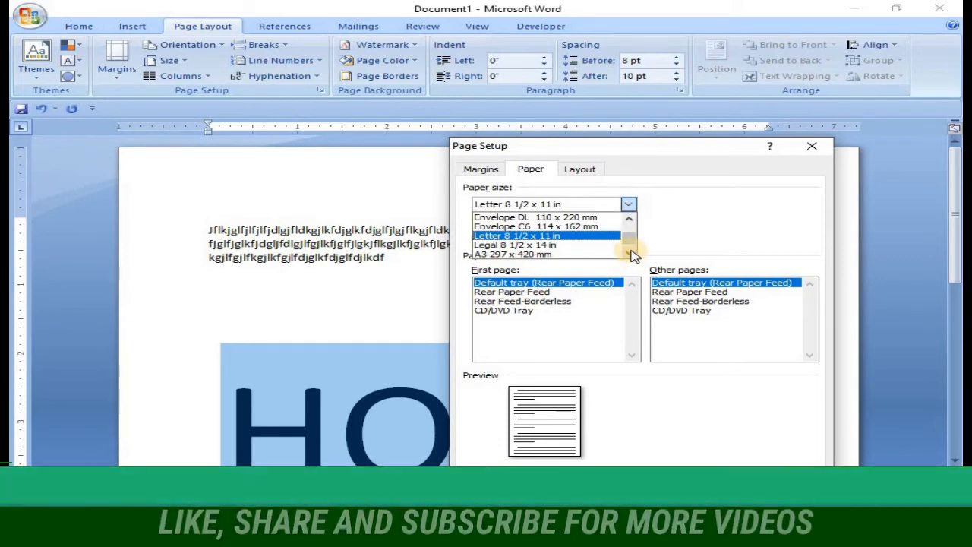
pyautogui.click(630, 252)
pyautogui.click(630, 252)
pyautogui.click(630, 252)
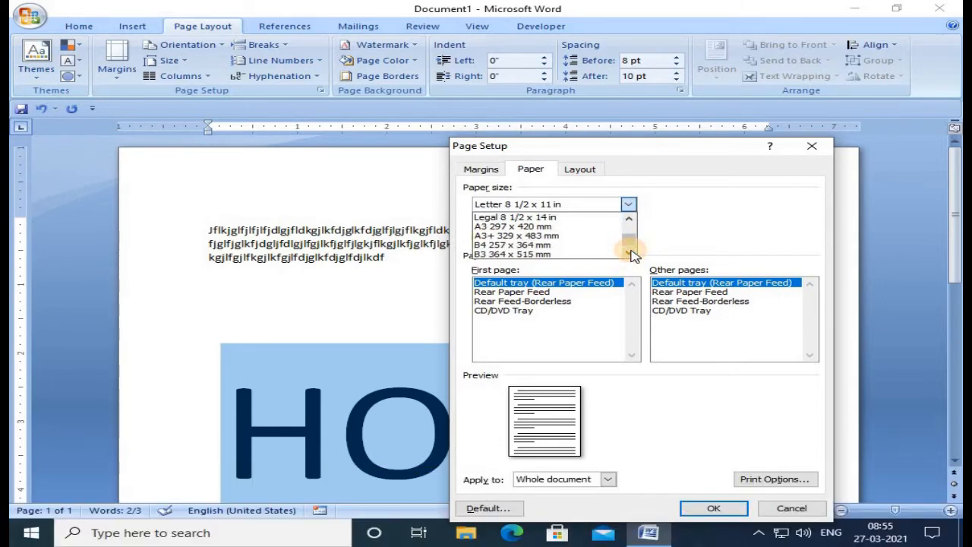
pyautogui.click(553, 218)
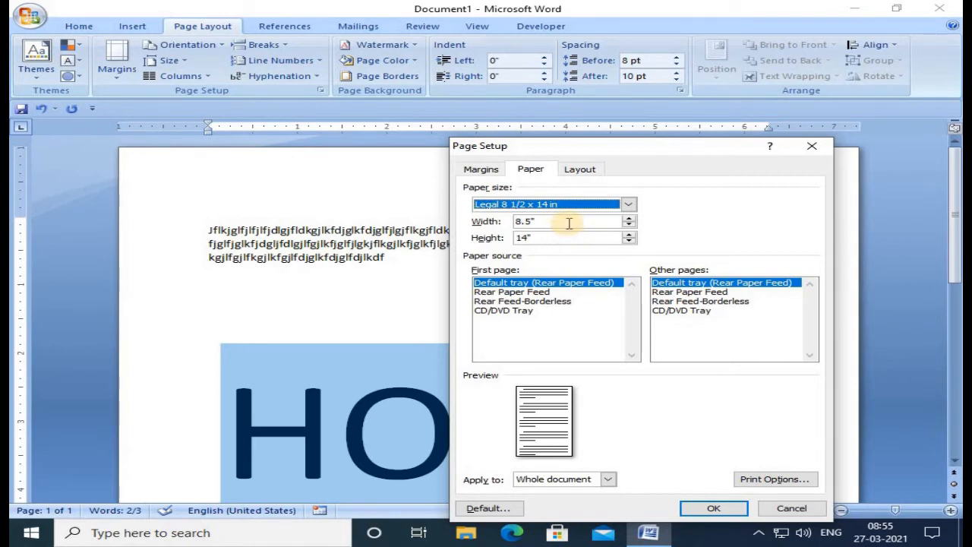
# Set the paper size to A4 210 x 297 mm.
pyautogui.click(627, 205)
pyautogui.moveTo(630, 240); pyautogui.dragTo(630, 230)
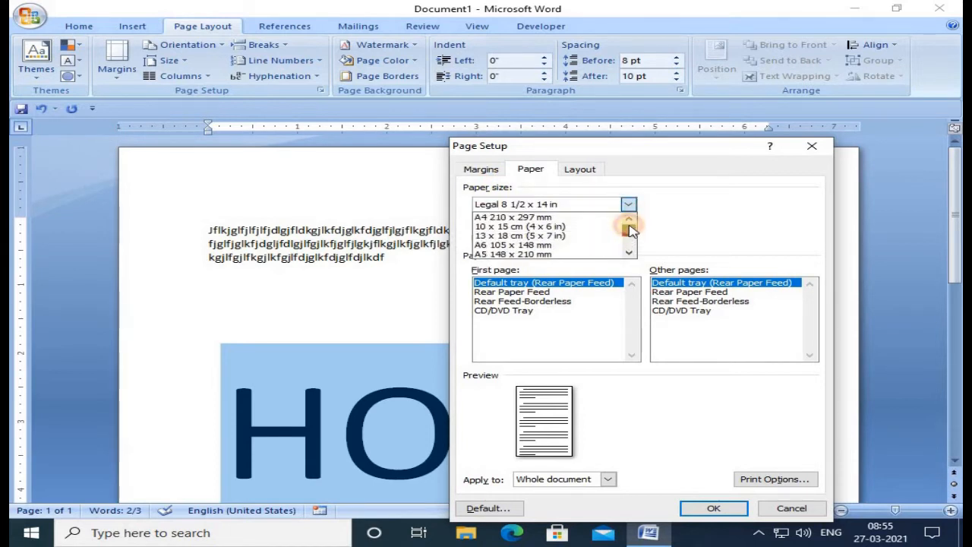
pyautogui.click(562, 217)
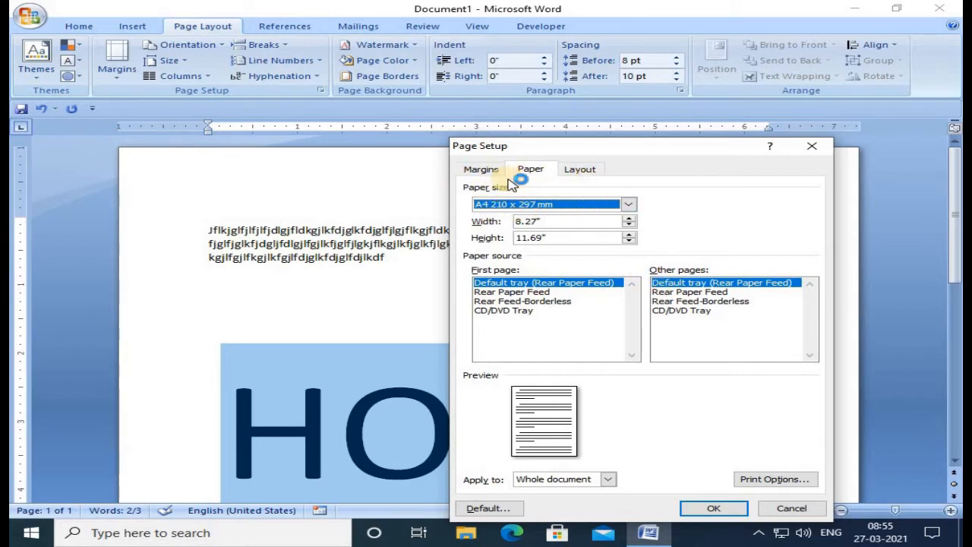
# Review the margin, paper and layout settings in Page Setup.
pyautogui.click(483, 169)
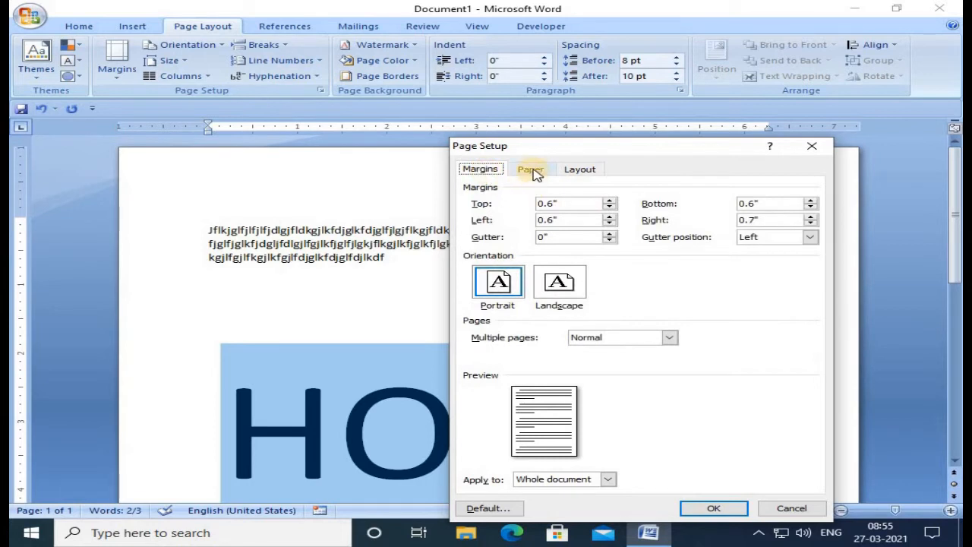
pyautogui.click(533, 171)
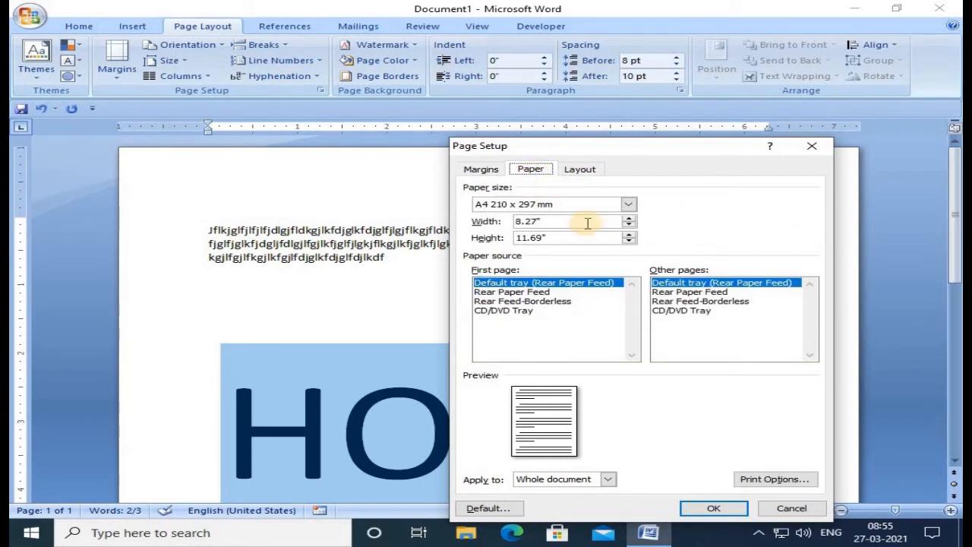
pyautogui.click(578, 170)
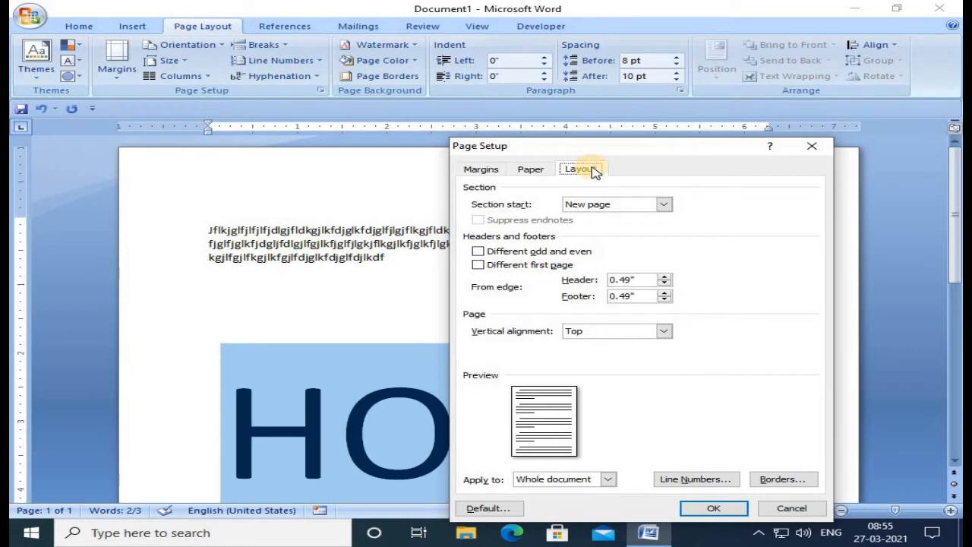
pyautogui.click(488, 169)
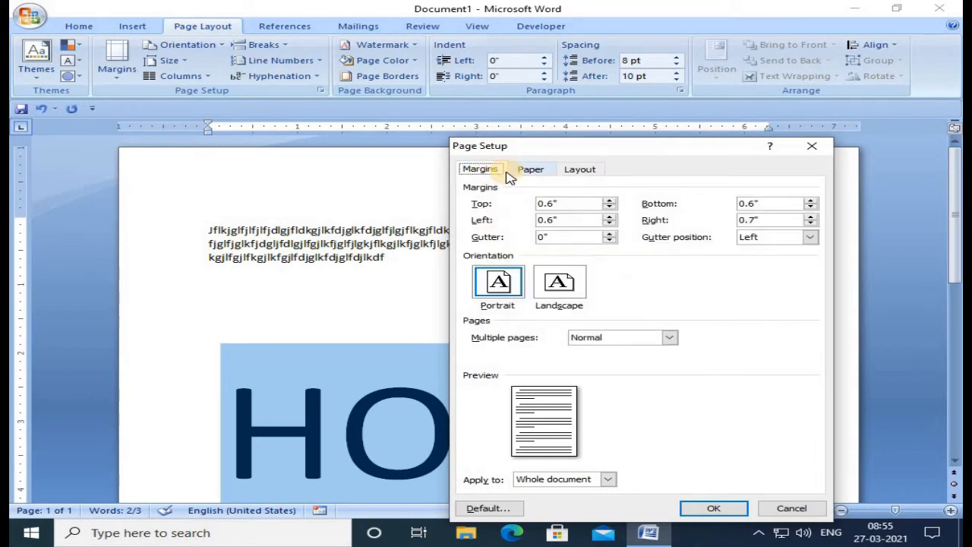
pyautogui.click(537, 171)
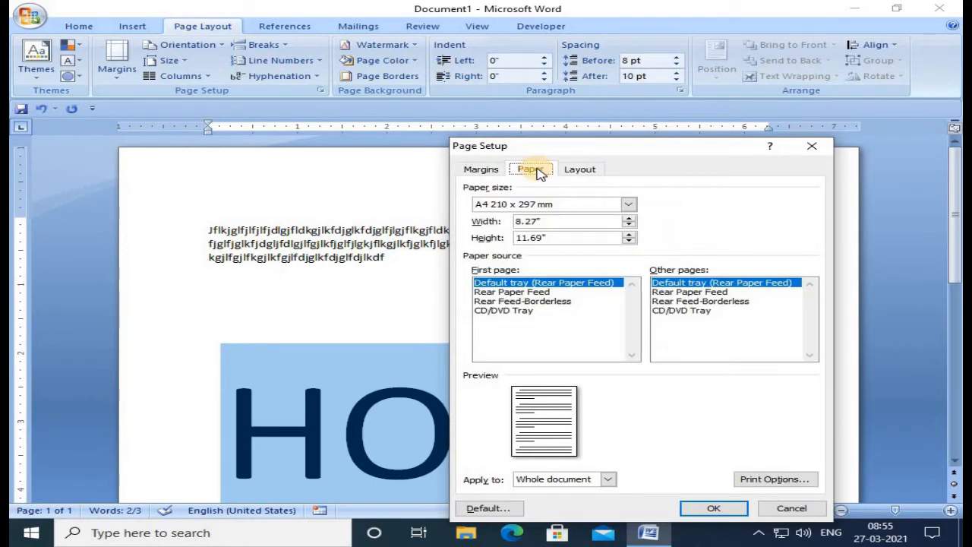
pyautogui.click(490, 174)
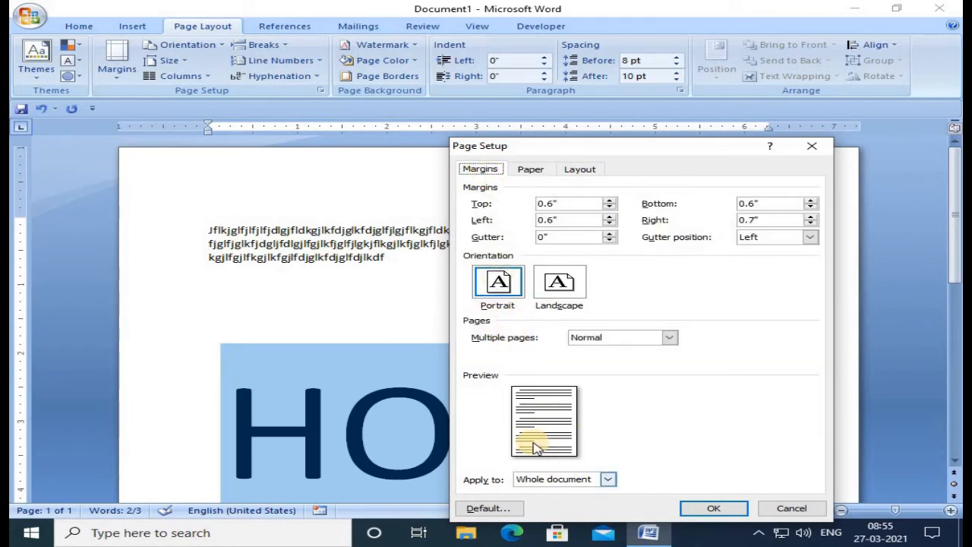
pyautogui.click(542, 170)
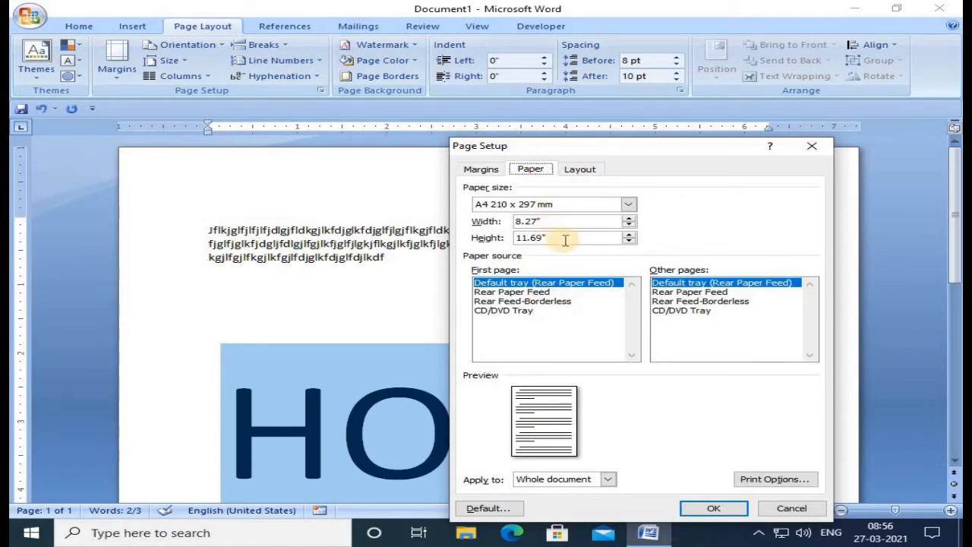
# Set the page orientation to Landscape, check the paper width and height, and apply the page setup to the whole document.
pyautogui.click(481, 168)
pyautogui.click(563, 284)
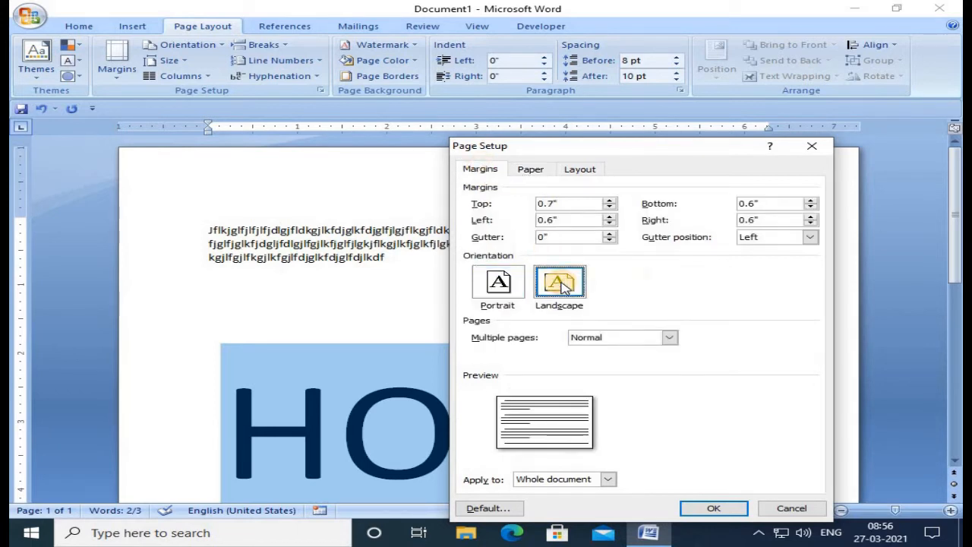
pyautogui.click(531, 169)
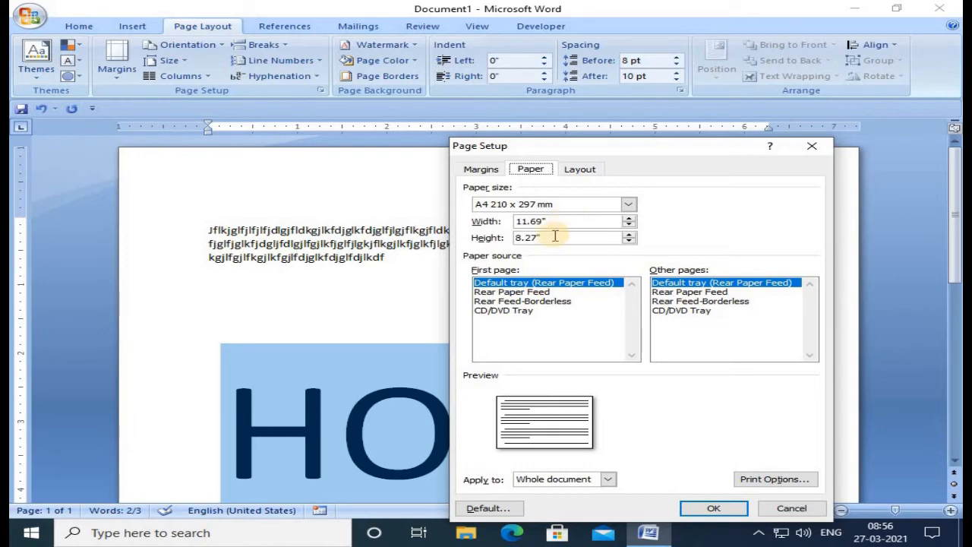
pyautogui.click(729, 510)
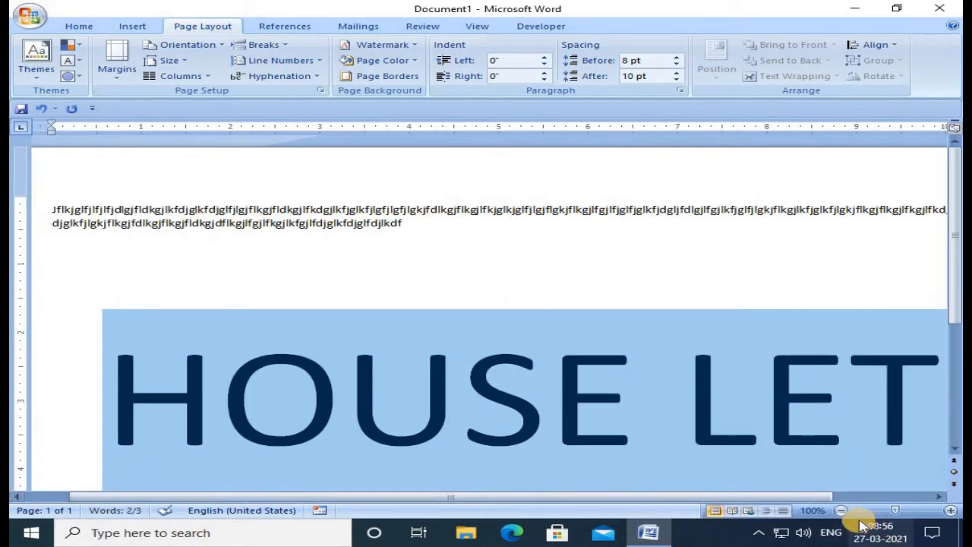
# Extend the first paragraph with a long run of the letter P so that it wraps onto further lines.
pyautogui.click(841, 510)
pyautogui.click(841, 510)
pyautogui.click(840, 510)
pyautogui.click(841, 510)
pyautogui.click(840, 510)
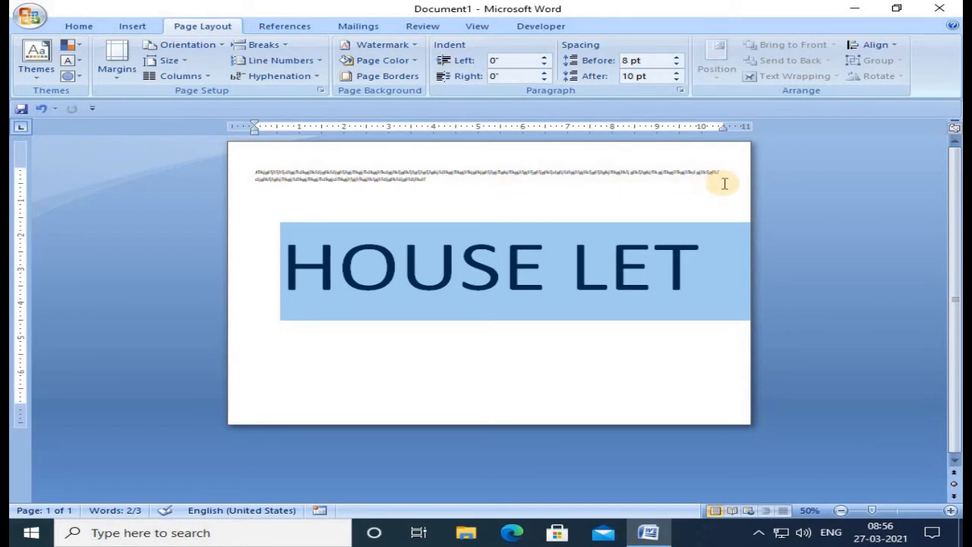
pyautogui.click(441, 187)
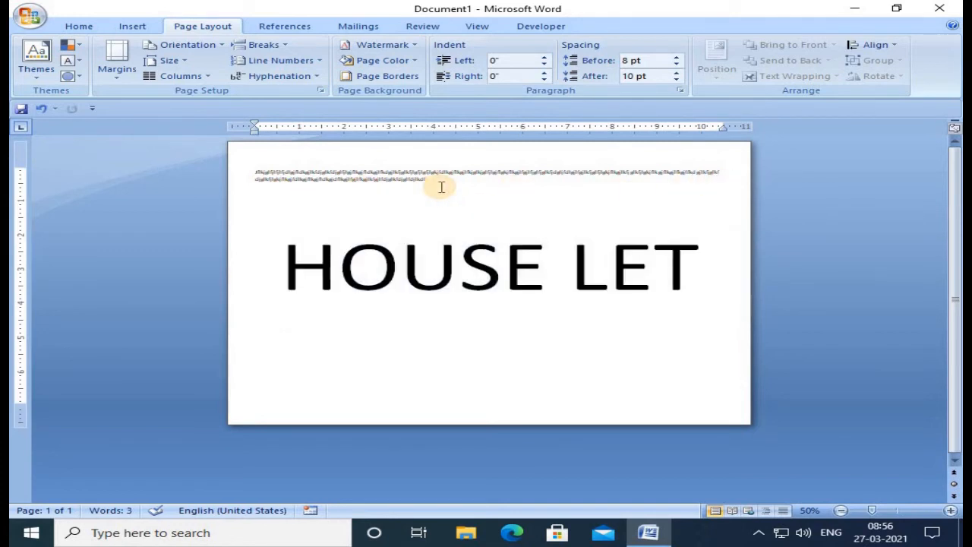
pyautogui.write('fffffffffff')
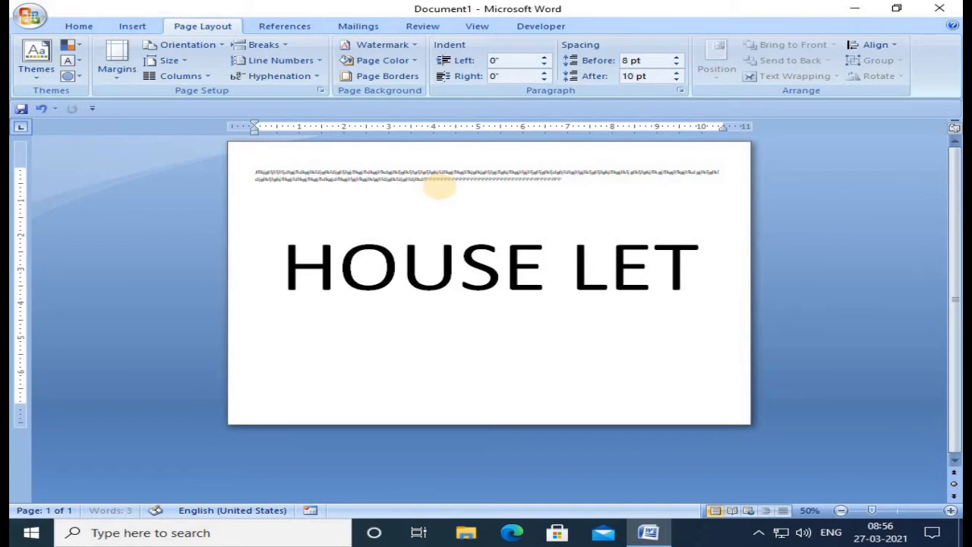
pyautogui.write('fffffffffffffff')
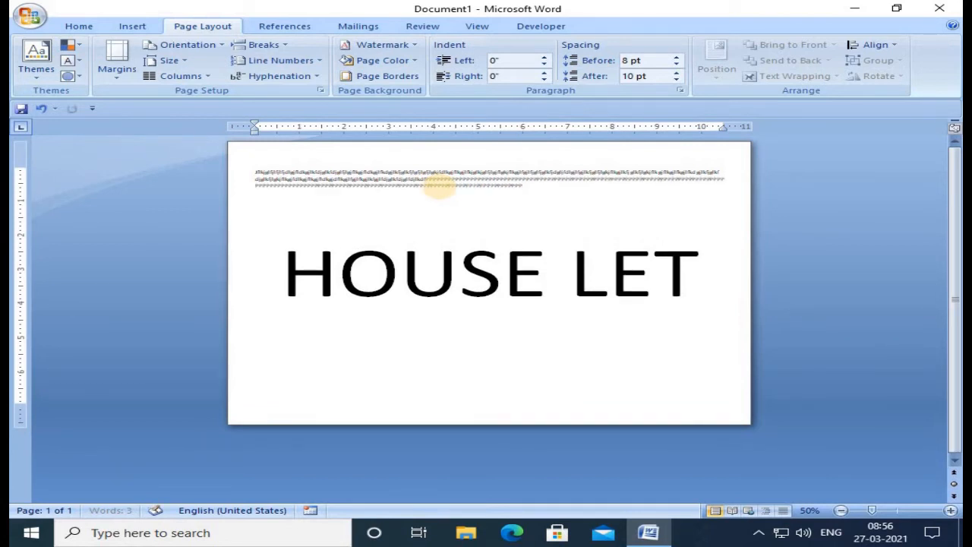
pyautogui.write('fffffffffffff')
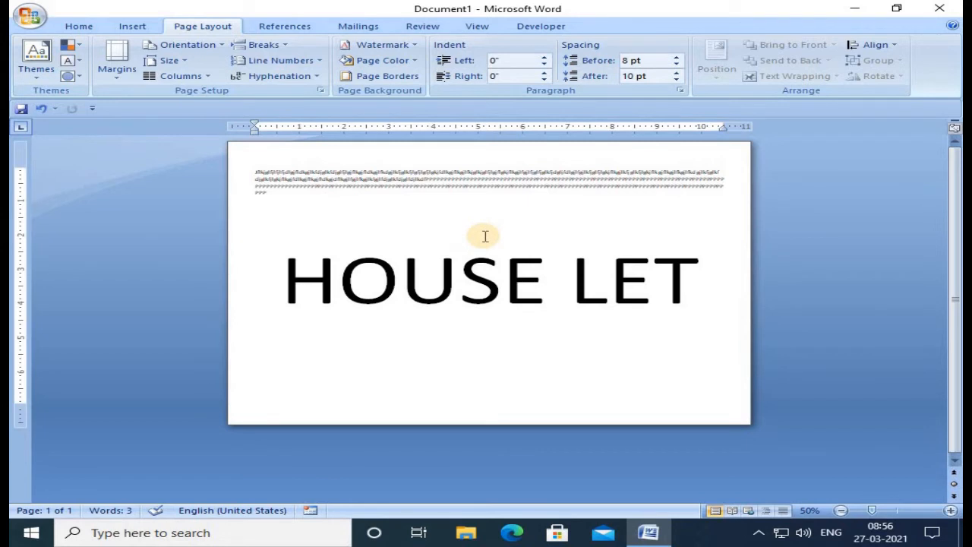
pyautogui.click(216, 44)
pyautogui.click(416, 232)
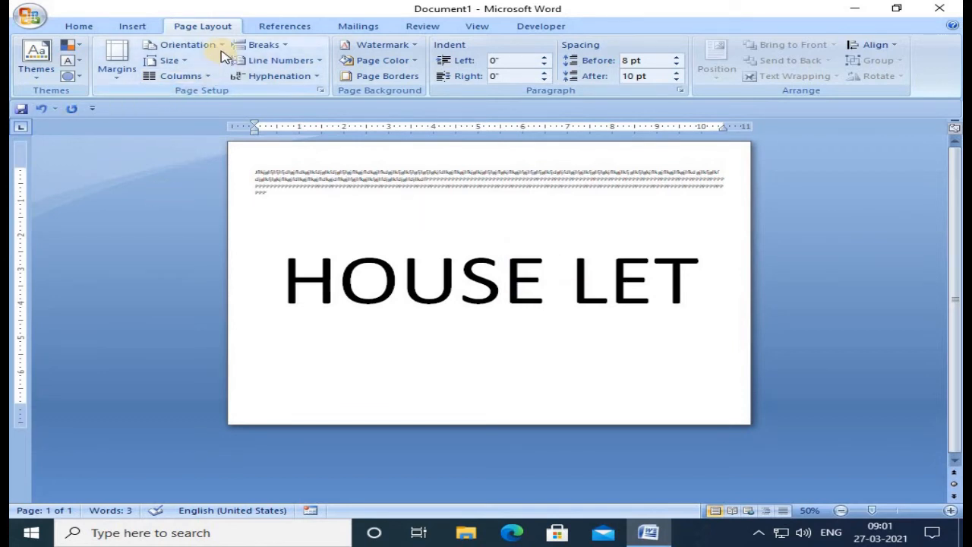
pyautogui.click(950, 511)
pyautogui.click(950, 511)
pyautogui.click(950, 511)
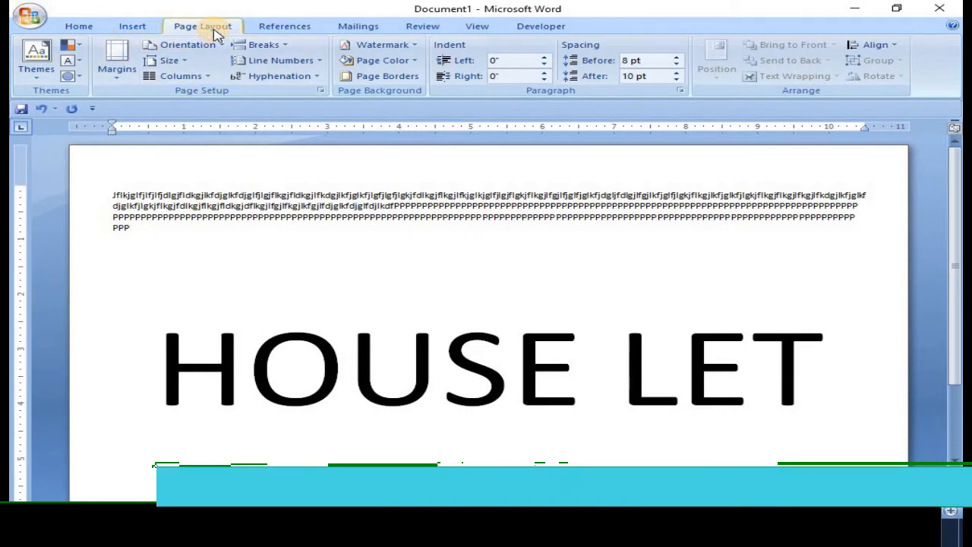
# Review the margins and paper size in Page Setup, then switch the whole document to Portrait orientation and apply it.
pyautogui.click(322, 91)
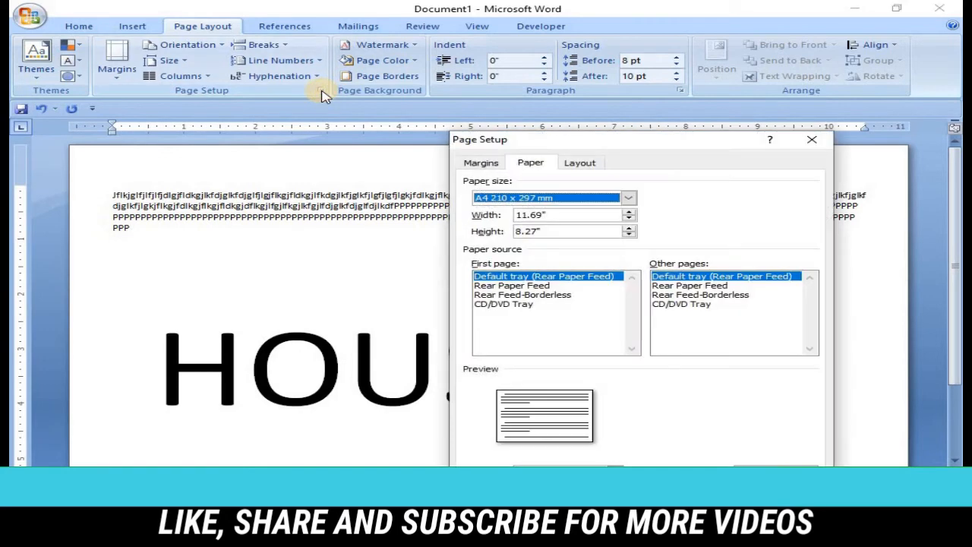
pyautogui.click(492, 162)
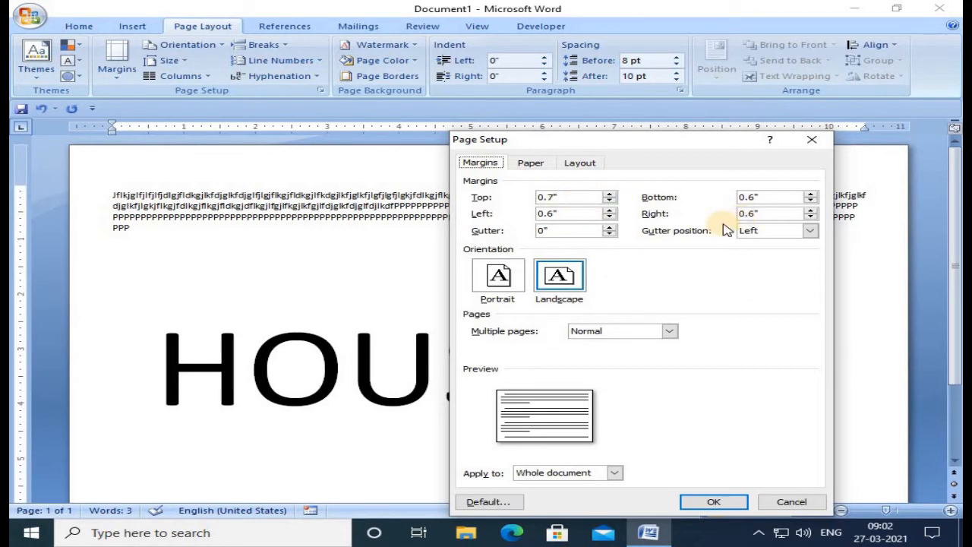
pyautogui.click(524, 163)
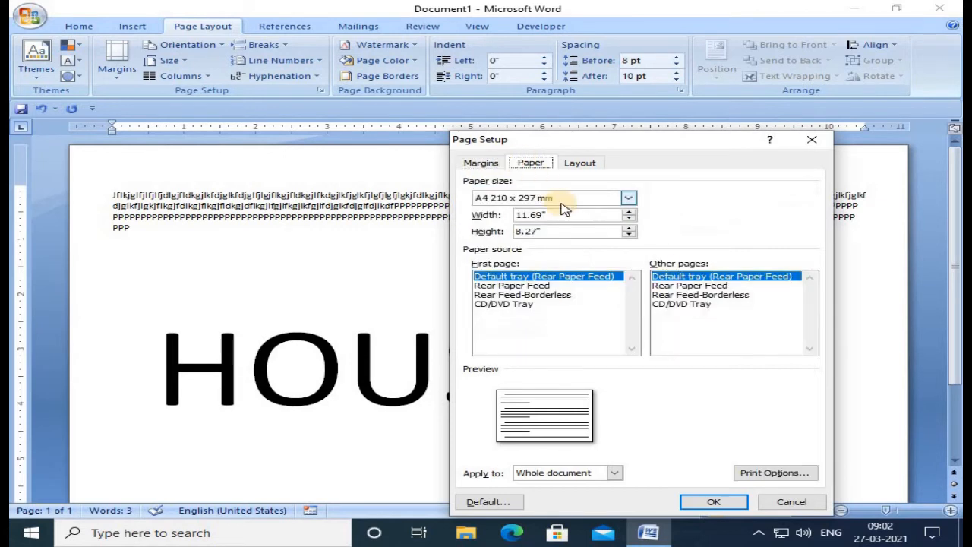
pyautogui.click(486, 164)
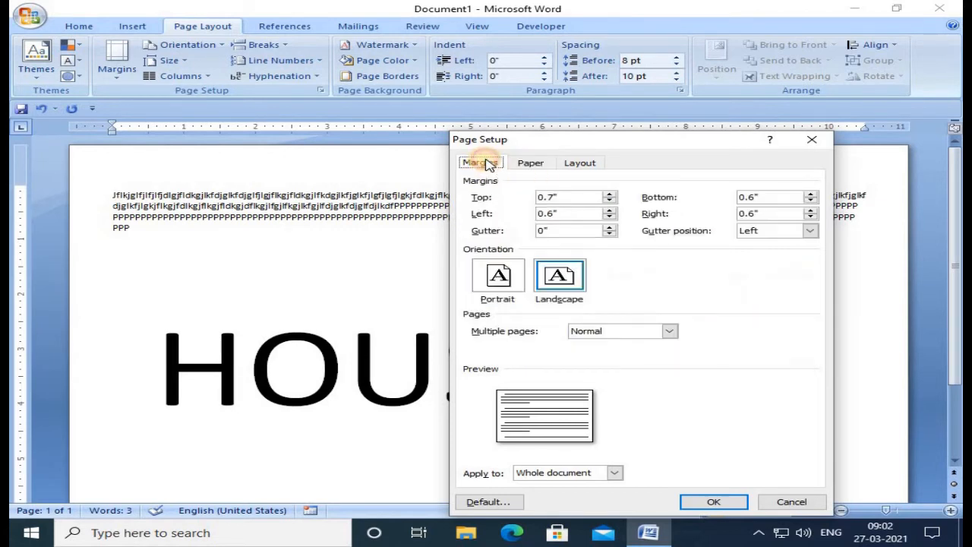
pyautogui.click(499, 278)
pyautogui.click(560, 277)
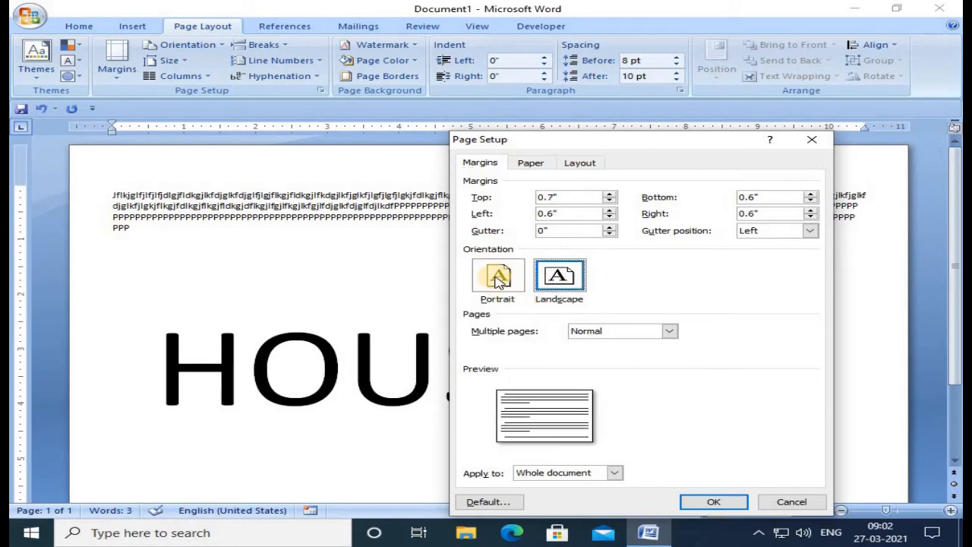
pyautogui.click(498, 278)
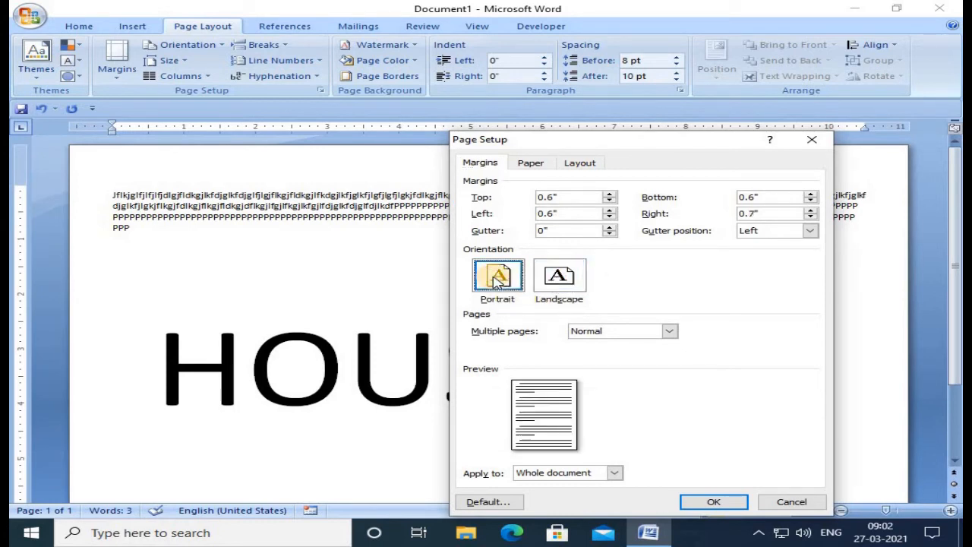
pyautogui.click(744, 502)
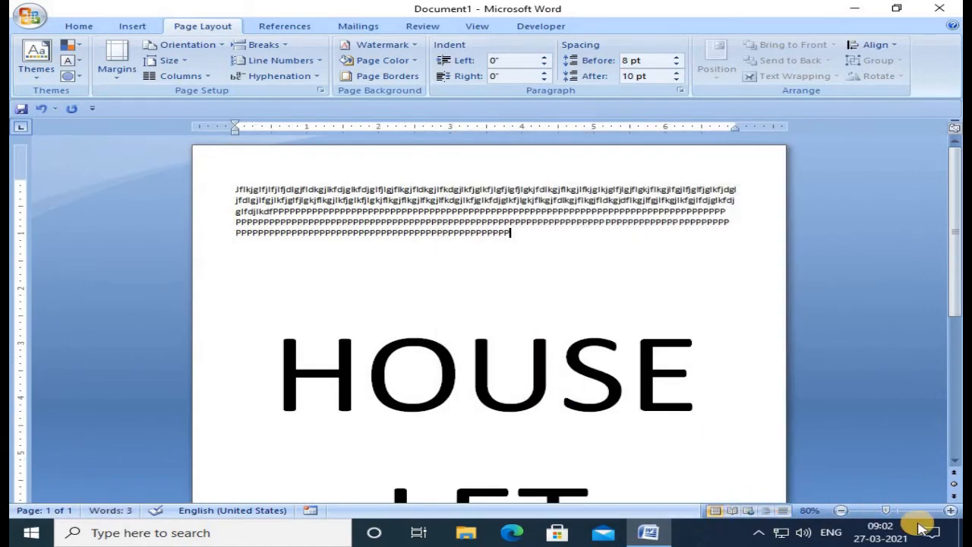
# Delete all the document's text, from the filler paragraph through the large HOUSE LET heading.
pyautogui.click(480, 26)
pyautogui.click(495, 55)
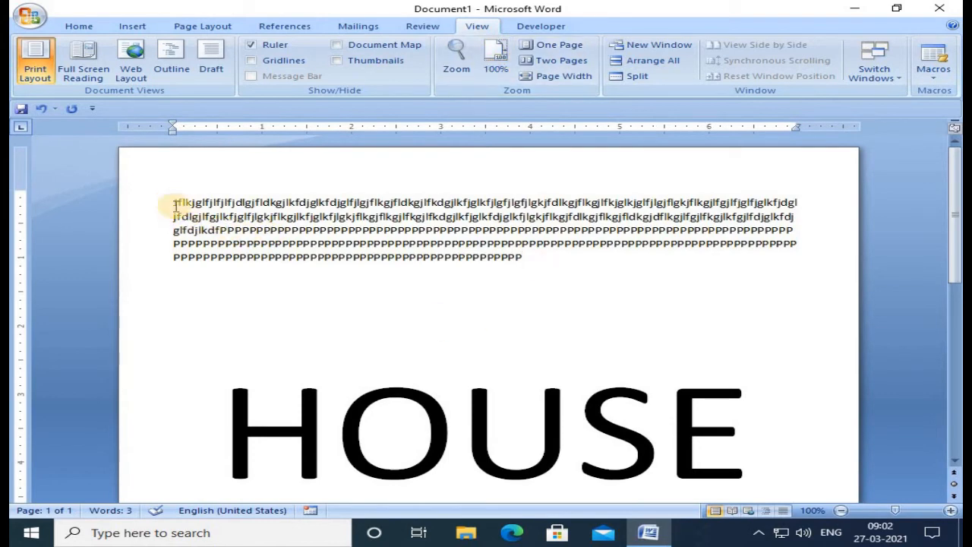
pyautogui.moveTo(175, 202); pyautogui.dragTo(609, 455)
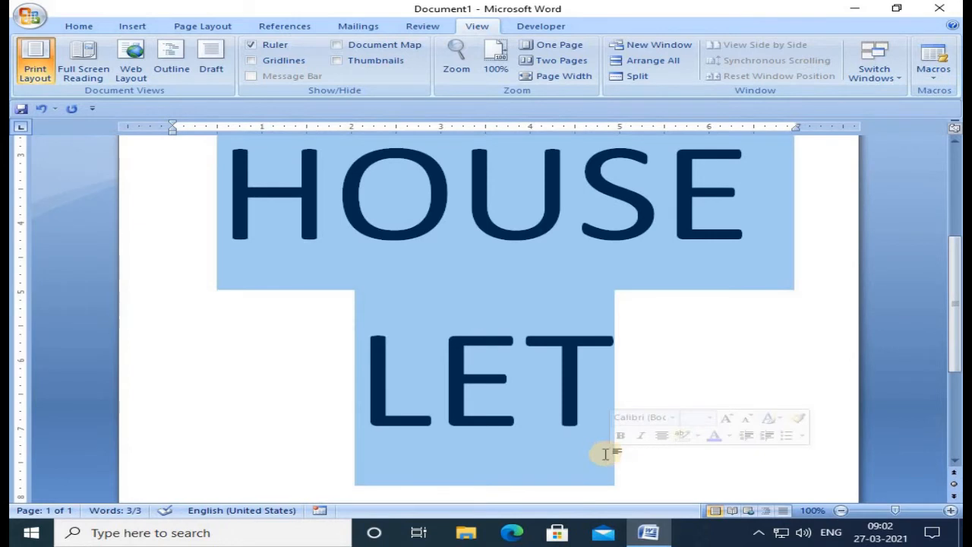
pyautogui.press('Delete')
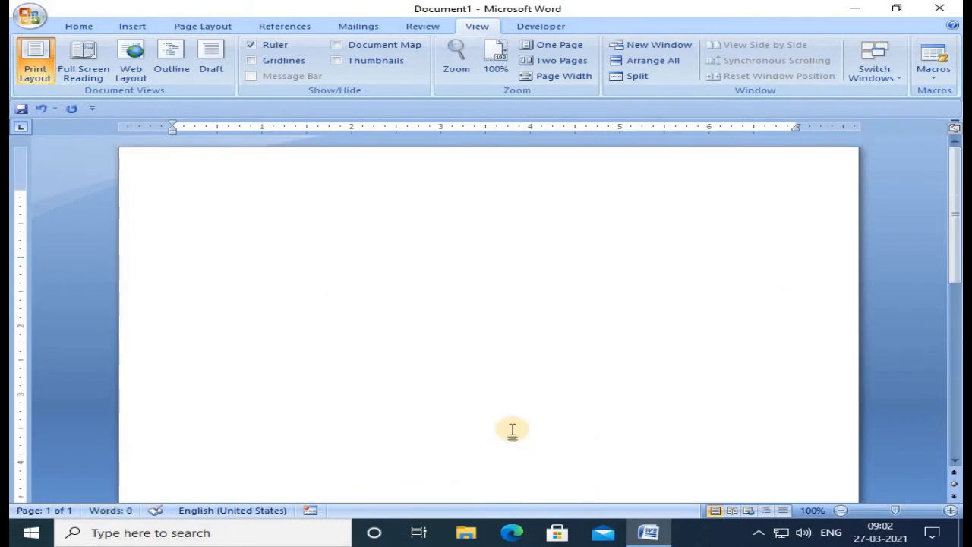
# Set the font size to 12 and left-align the empty paragraph at the beginning of the page.
pyautogui.click(79, 26)
pyautogui.click(248, 50)
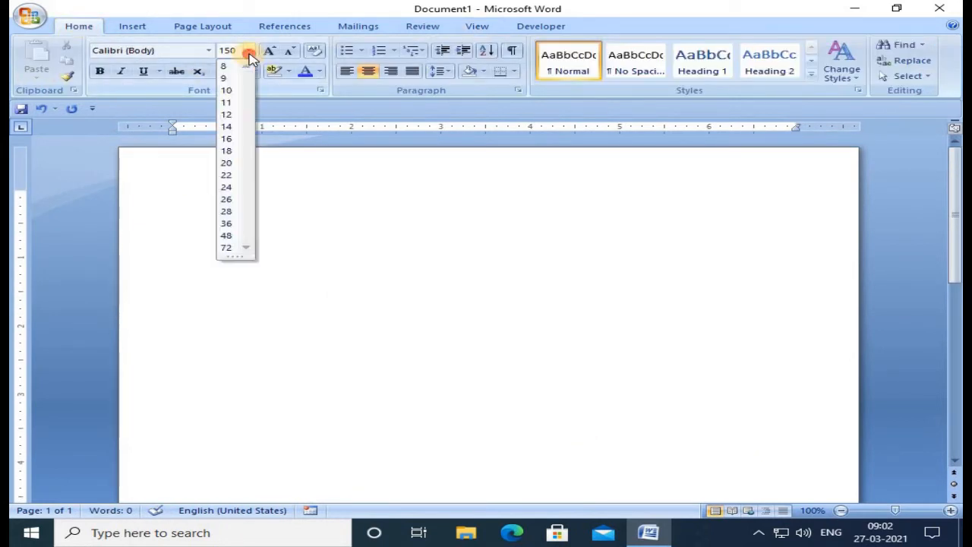
pyautogui.click(228, 114)
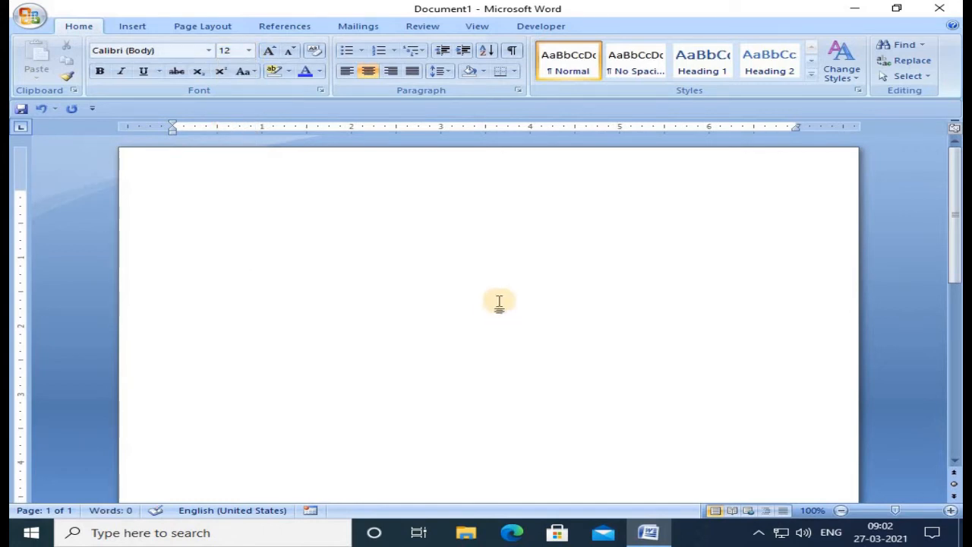
pyautogui.click(345, 71)
pyautogui.click(337, 227)
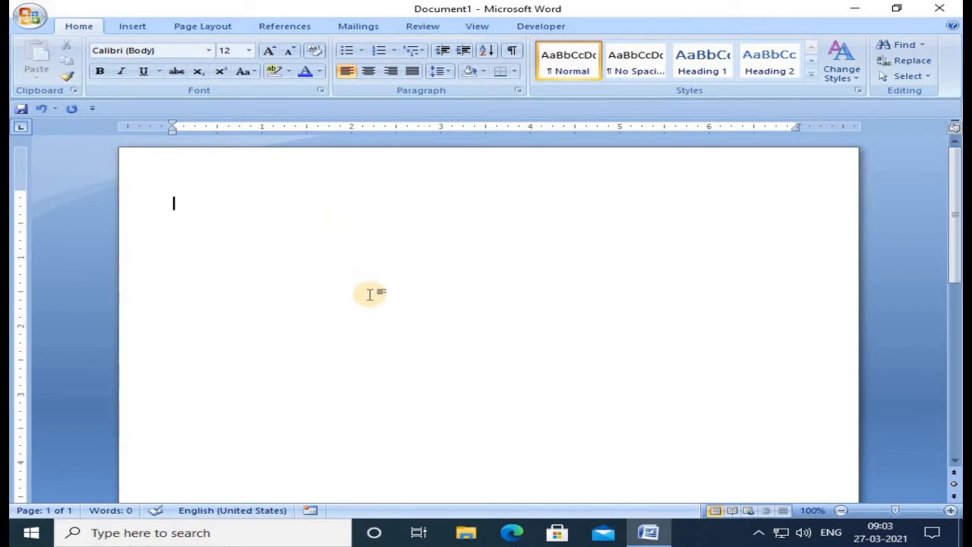
# Magnify the view of the blank page from 100% up to 250% in small increments.
pyautogui.click(477, 27)
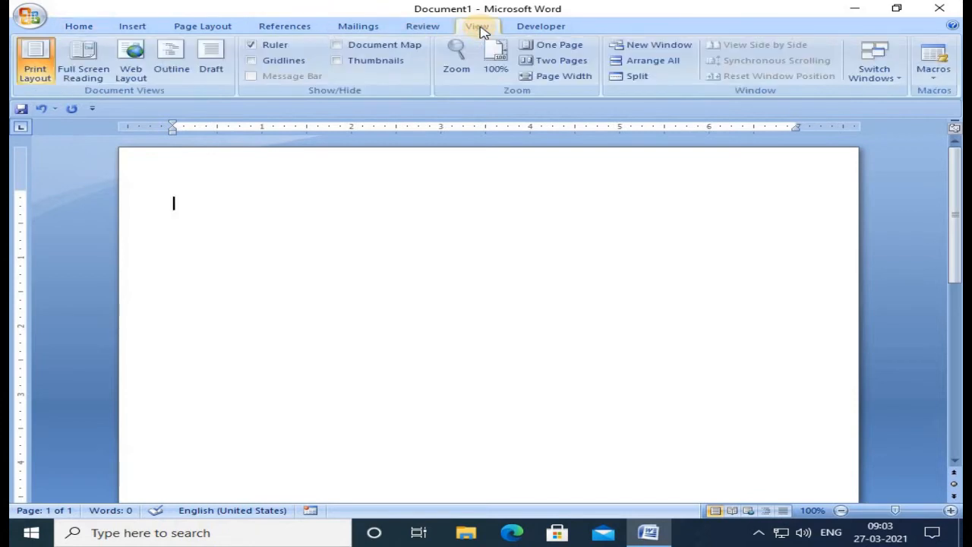
pyautogui.click(503, 71)
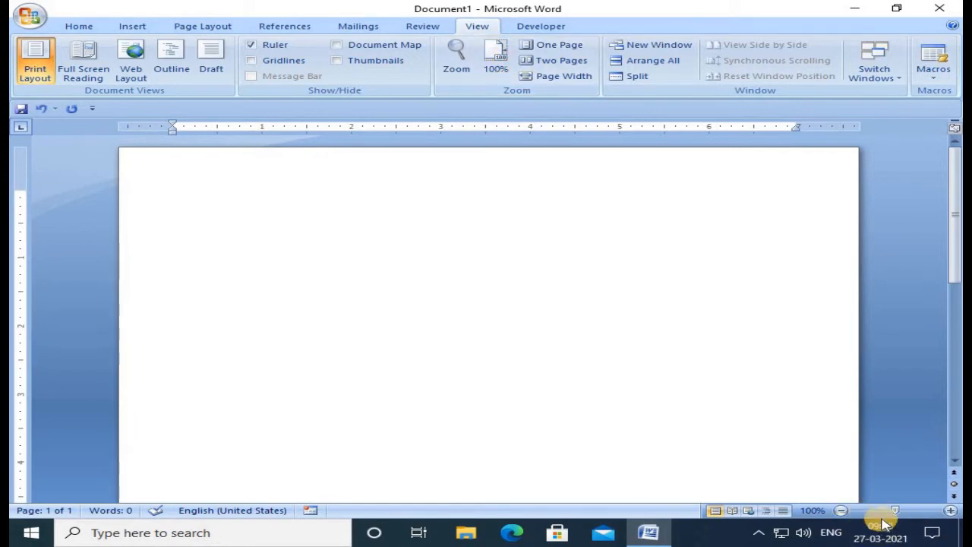
pyautogui.click(950, 510)
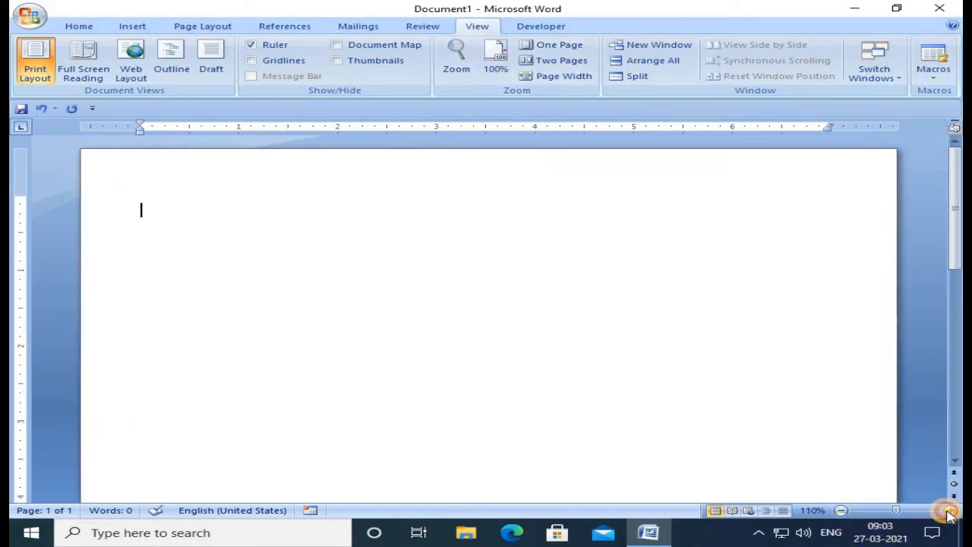
pyautogui.click(950, 510)
pyautogui.click(950, 510)
pyautogui.click(950, 511)
pyautogui.click(950, 510)
pyautogui.click(950, 511)
pyautogui.click(950, 510)
pyautogui.click(949, 511)
pyautogui.click(950, 510)
pyautogui.click(949, 510)
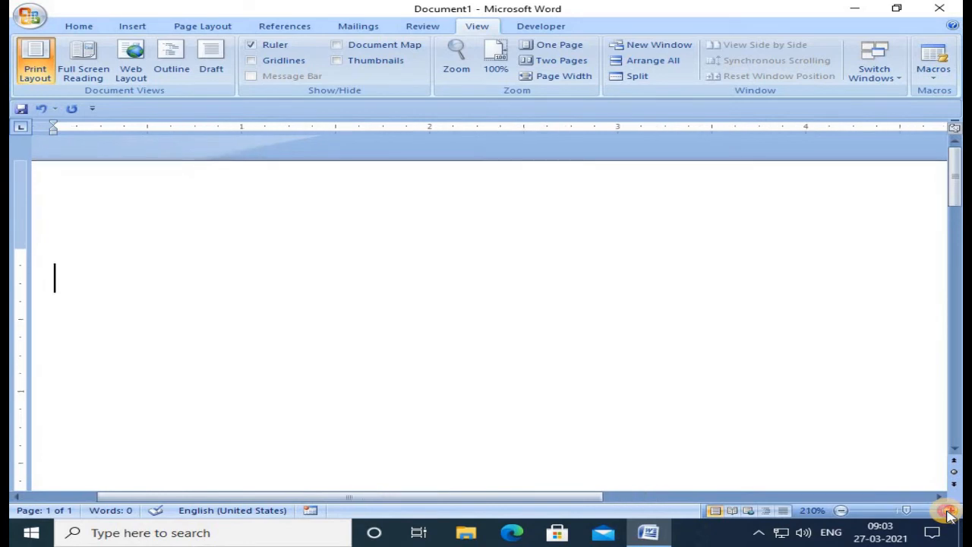
pyautogui.click(950, 510)
pyautogui.click(950, 511)
pyautogui.click(949, 510)
pyautogui.click(950, 510)
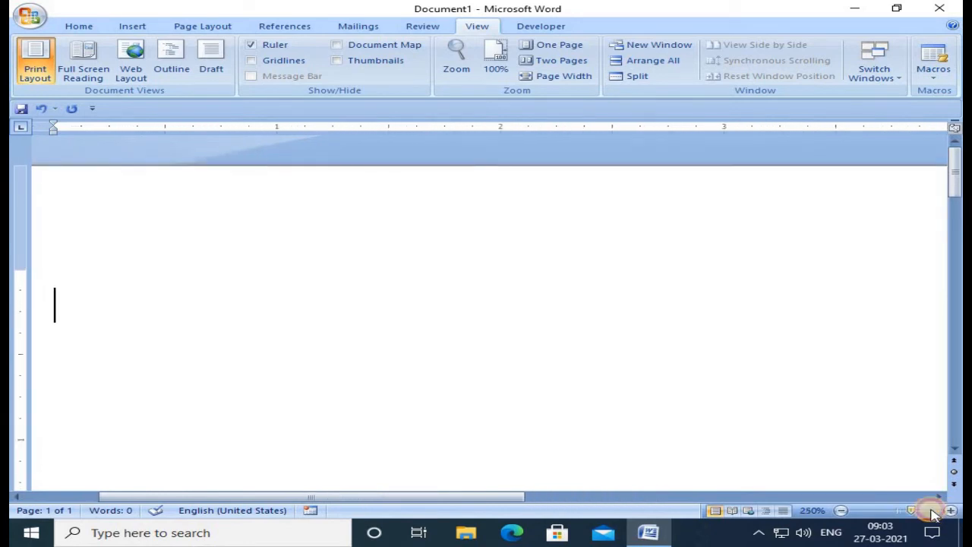
# Reduce the page magnification step by step until it is back at 100%.
pyautogui.click(841, 510)
pyautogui.click(841, 511)
pyautogui.click(840, 510)
pyautogui.click(841, 511)
pyautogui.click(840, 510)
pyautogui.click(841, 510)
pyautogui.click(841, 510)
pyautogui.click(841, 510)
pyautogui.click(840, 510)
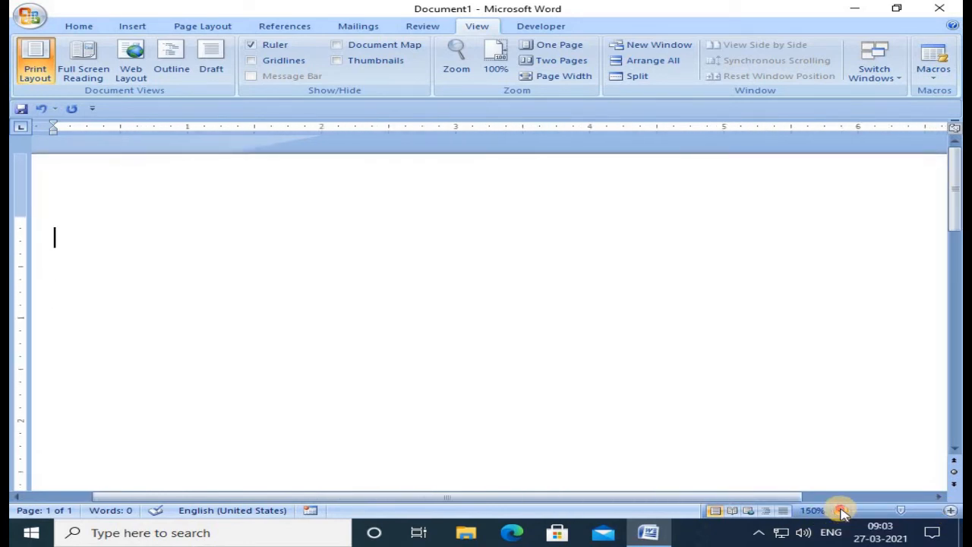
pyautogui.click(840, 510)
pyautogui.click(841, 510)
pyautogui.click(840, 511)
pyautogui.click(840, 511)
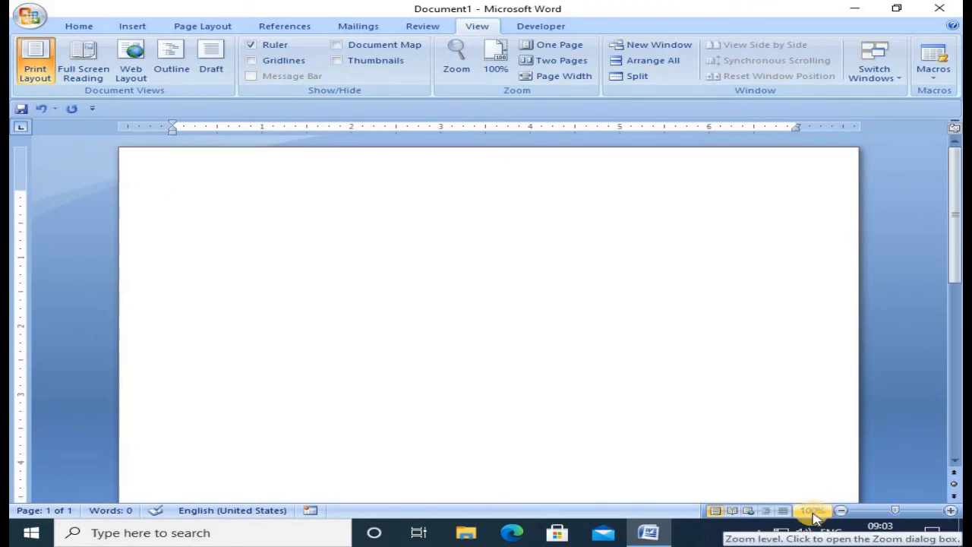
# Open the Font dialog and preview the typefaces one after another from +Body through Adobe Naskh Medium.
pyautogui.click(77, 28)
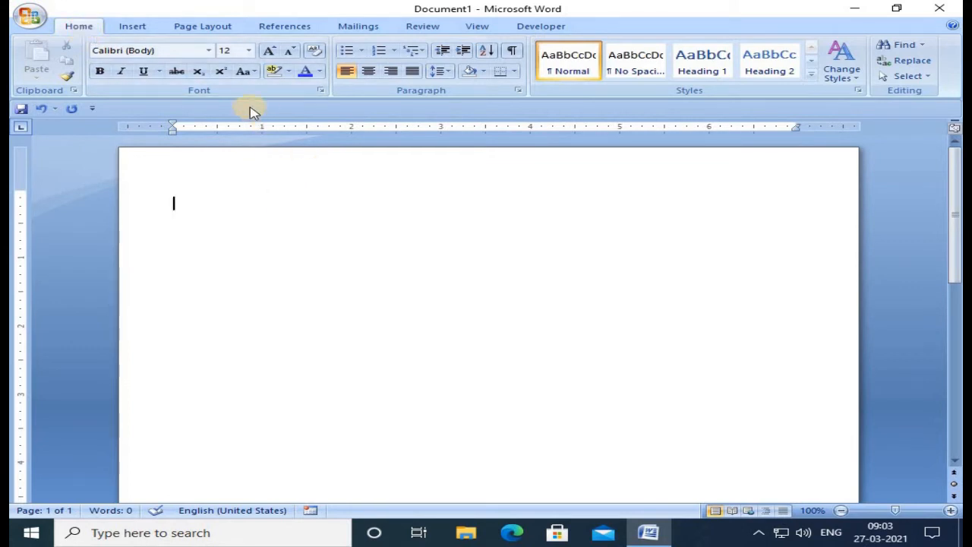
pyautogui.click(323, 92)
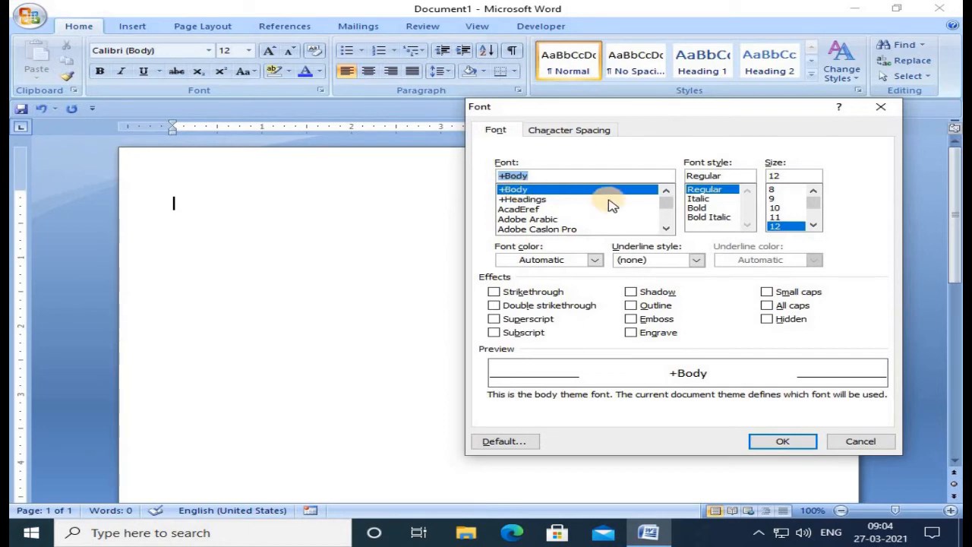
pyautogui.press('Down')
pyautogui.press('Down')
pyautogui.press('Down')
pyautogui.press('Down')
pyautogui.press('Down')
pyautogui.press('Down')
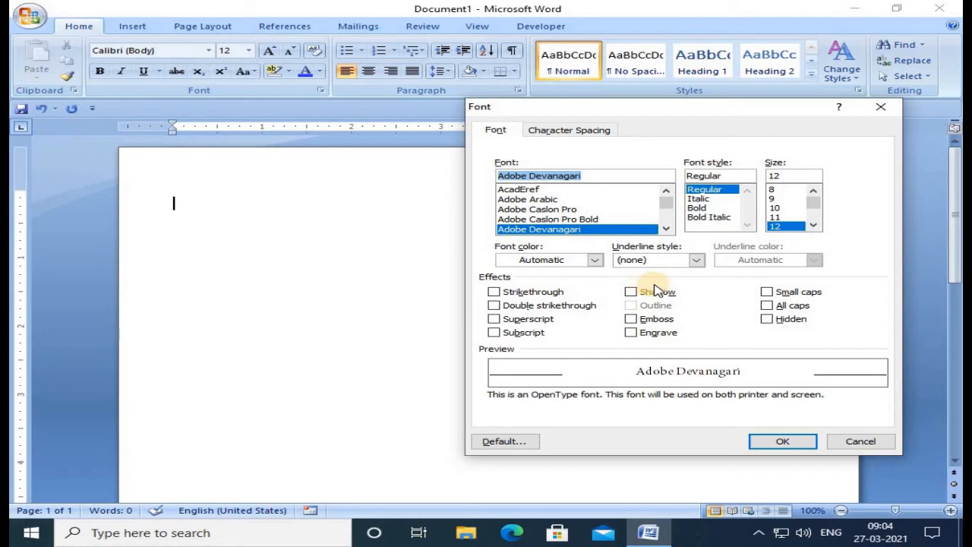
pyautogui.press('Down')
pyautogui.press('Down')
pyautogui.press('Down')
pyautogui.press('Down')
pyautogui.press('Down')
pyautogui.press('Down')
pyautogui.press('Down')
pyautogui.press('Down')
pyautogui.press('Down')
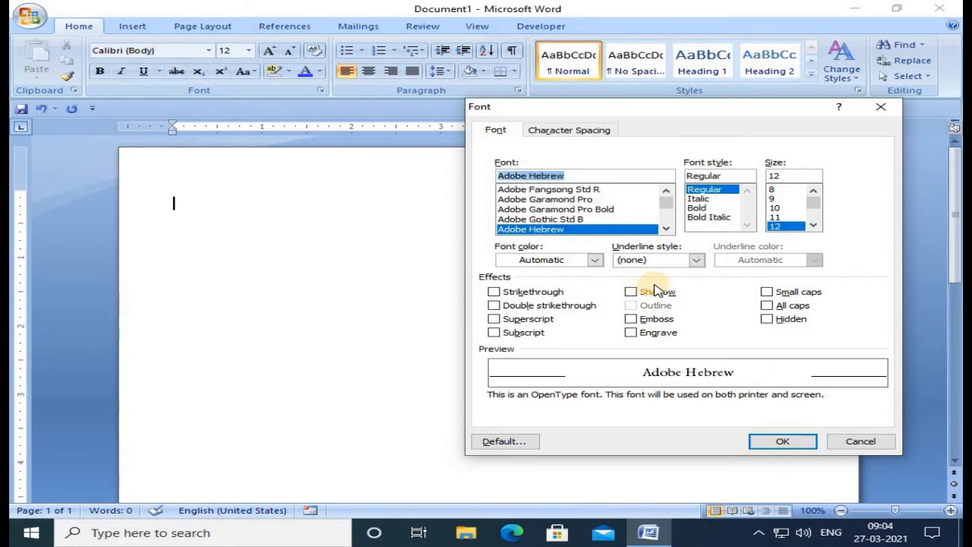
pyautogui.press('Down')
pyautogui.press('Down')
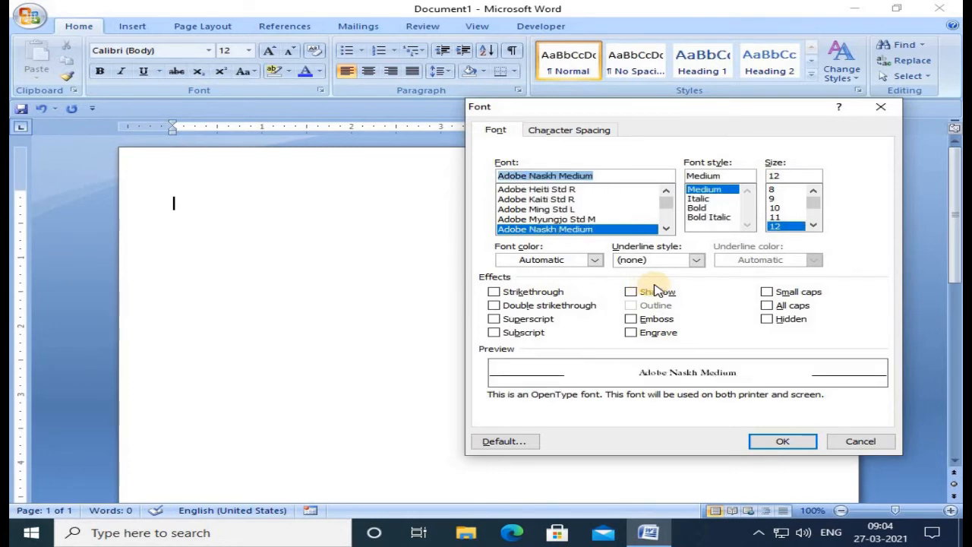
# Preview the typefaces from Adobe Myungjo Std M through the AkrutiBng, AkrutiDev and AkrutiGuj families, as far as AkrutiGujTreveni.
pyautogui.click(575, 220)
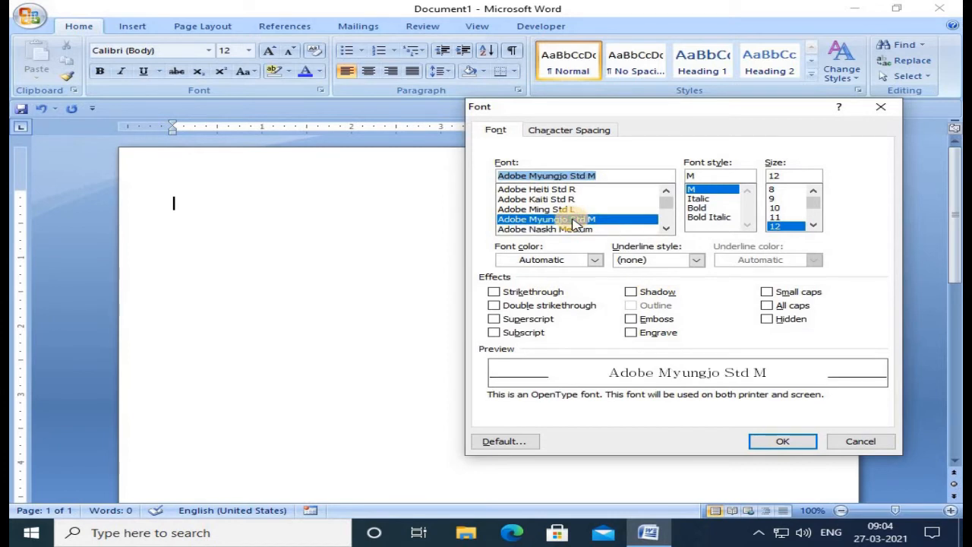
pyautogui.press('Down')
pyautogui.press('Down')
pyautogui.press('Down')
pyautogui.press('Down')
pyautogui.press('Down')
pyautogui.press('Down')
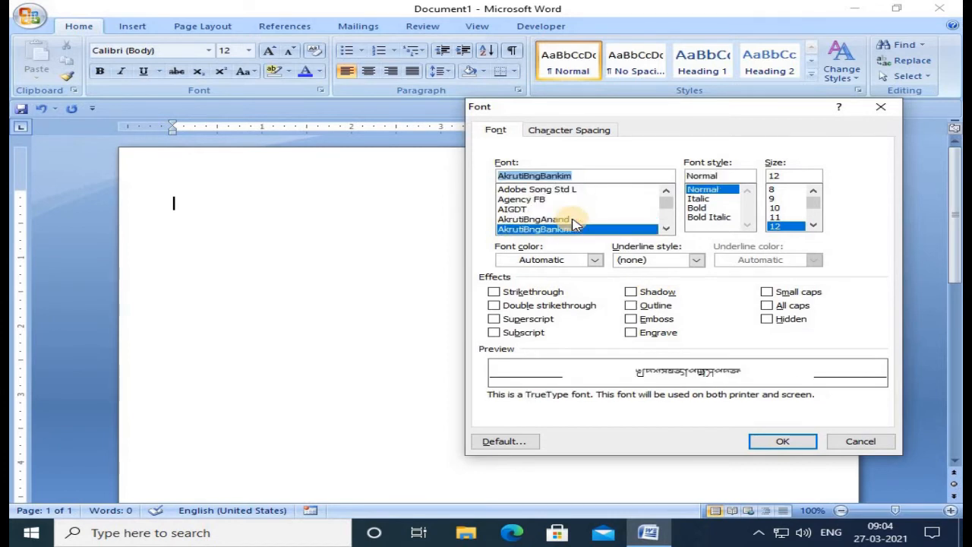
pyautogui.press('Down')
pyautogui.press('Down')
pyautogui.press('Down')
pyautogui.press('Down')
pyautogui.press('Down')
pyautogui.press('Down')
pyautogui.press('Down')
pyautogui.press('Down')
pyautogui.press('Down')
pyautogui.press('Down')
pyautogui.press('Down')
pyautogui.press('Down')
pyautogui.press('Down')
pyautogui.press('Down')
pyautogui.press('Down')
pyautogui.press('Down')
pyautogui.press('Down')
pyautogui.press('Down')
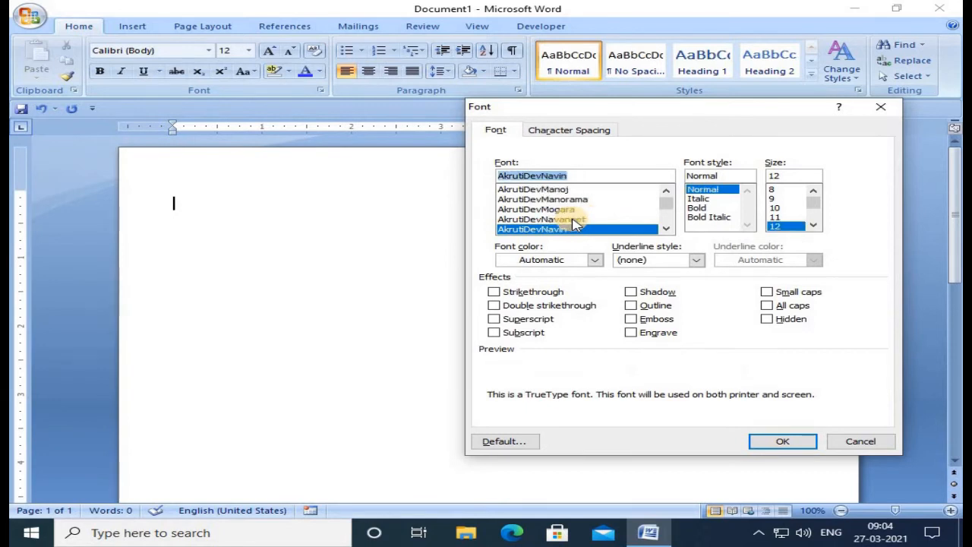
pyautogui.press('Down')
pyautogui.press('Down')
pyautogui.press('Down')
pyautogui.press('Down')
pyautogui.press('Down')
pyautogui.press('Down')
pyautogui.press('Down')
pyautogui.press('Down')
pyautogui.press('Down')
pyautogui.press('Down')
pyautogui.press('Down')
pyautogui.press('Down')
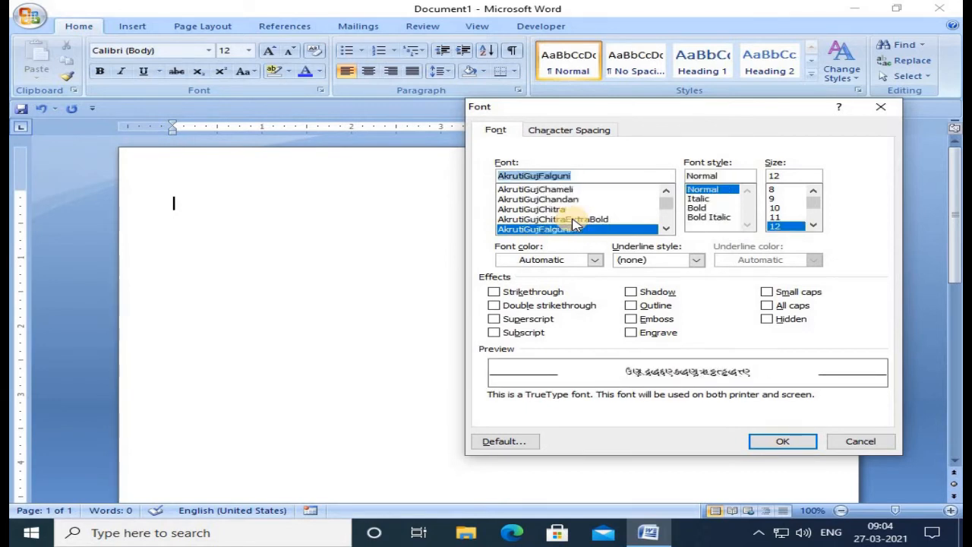
pyautogui.press('Down')
pyautogui.press('Down')
pyautogui.press('Down')
pyautogui.press('Down')
pyautogui.press('Down')
pyautogui.press('Down')
pyautogui.press('Down')
pyautogui.press('Down')
pyautogui.press('Down')
pyautogui.press('Down')
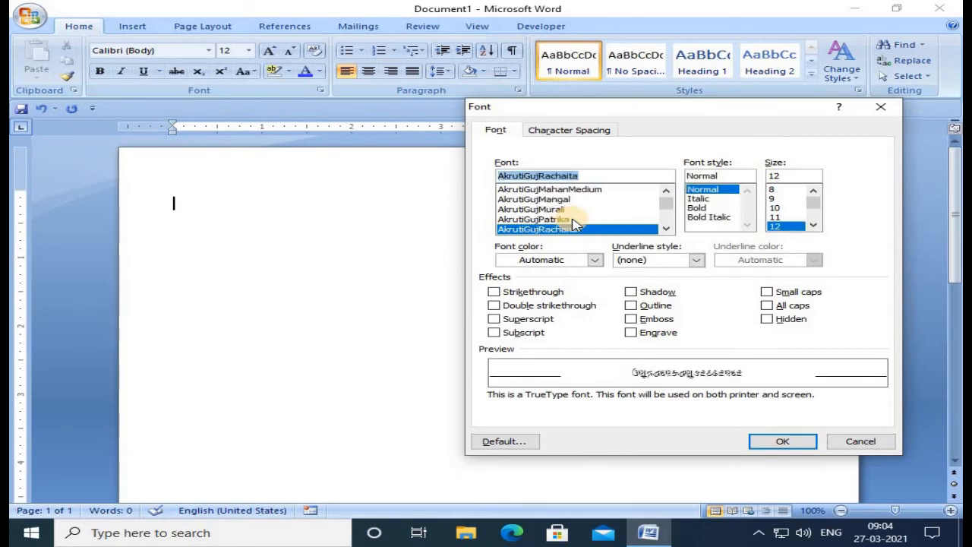
pyautogui.press('Down')
pyautogui.press('Down')
pyautogui.press('Down')
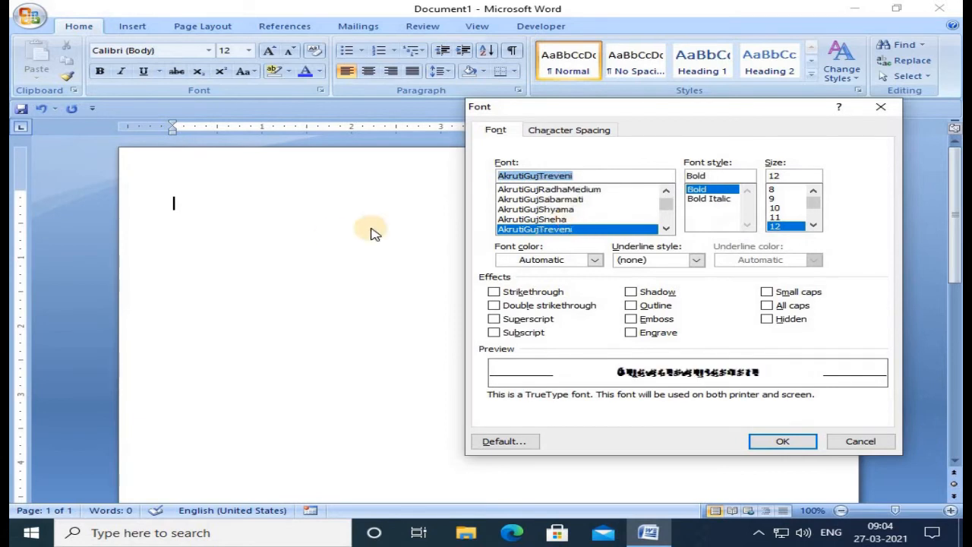
# Compare the previews of AkrutiGujShyama and AkrutiGujSneha, and bring the AkrutiImage typefaces into view.
pyautogui.click(554, 209)
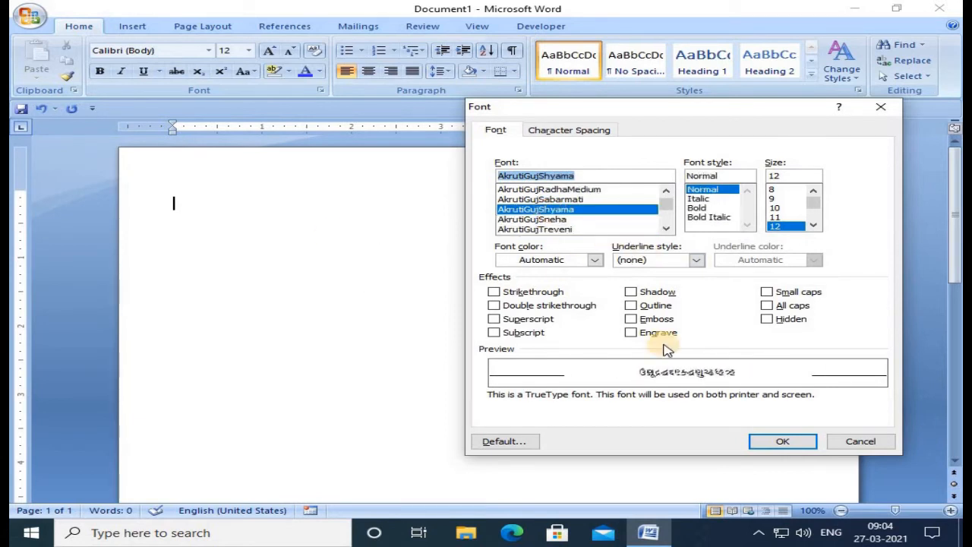
pyautogui.click(544, 218)
pyautogui.click(666, 228)
pyautogui.click(666, 227)
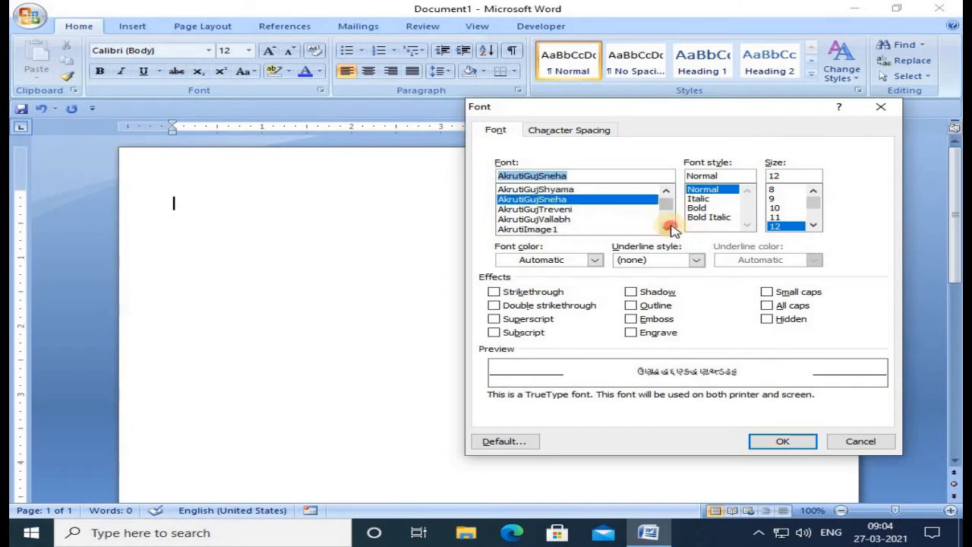
pyautogui.click(666, 228)
pyautogui.click(666, 228)
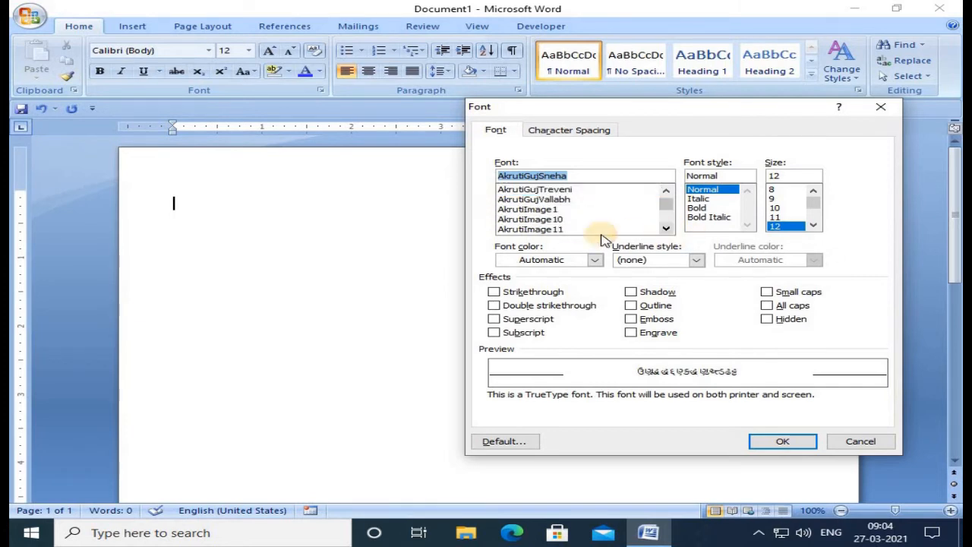
pyautogui.click(667, 229)
# Preview the symbol typefaces in the AkrutiImage family, from AkrutiImage10 through AkrutiImage9.
pyautogui.click(530, 190)
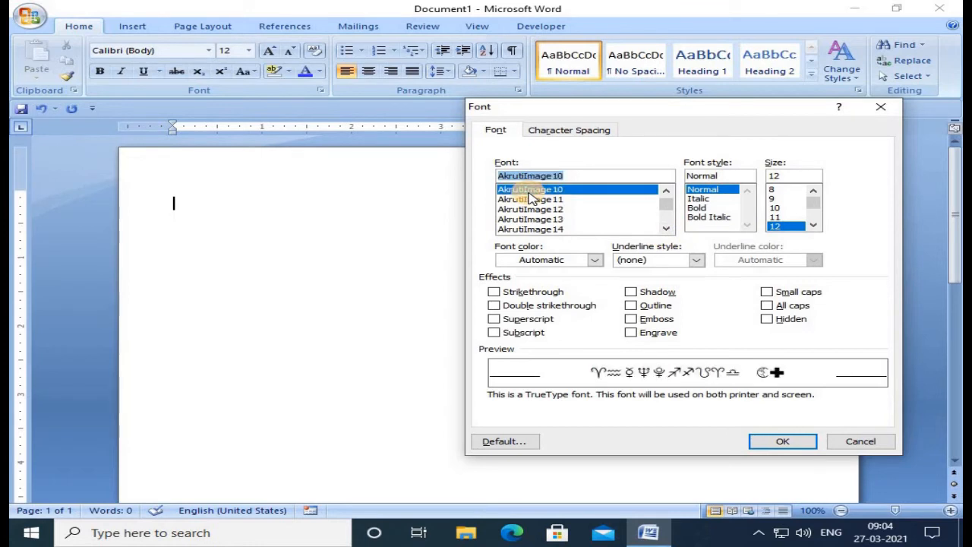
pyautogui.press('Down')
pyautogui.press('Down')
pyautogui.press('Down')
pyautogui.press('Down')
pyautogui.press('Down')
pyautogui.press('Down')
pyautogui.press('Down')
pyautogui.press('Down')
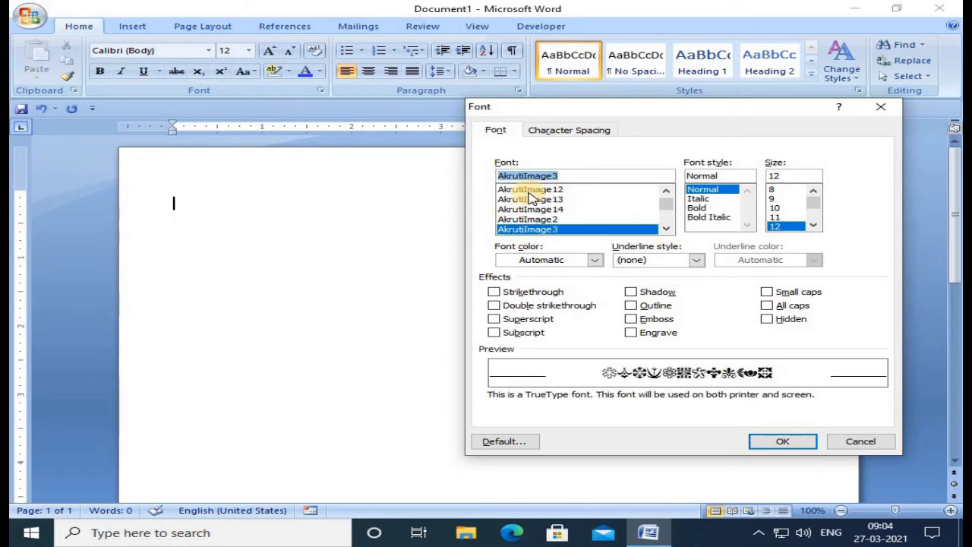
pyautogui.press('Down')
pyautogui.press('Down')
pyautogui.press('Down')
pyautogui.press('Down')
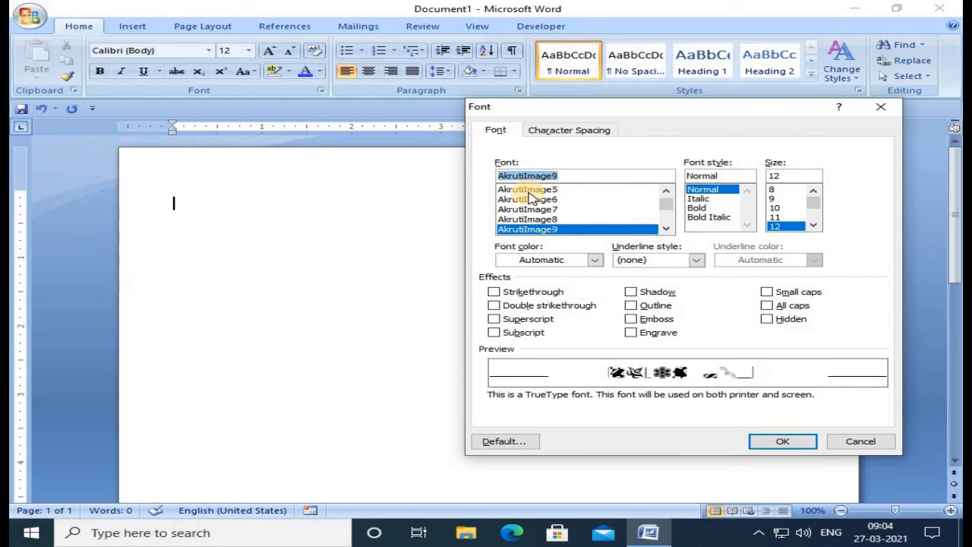
# Preview the typefaces after AkrutiImage9, through the AkrutiKnd and AkrutiMal families, as far as AkrutiMalUrvashi.
pyautogui.press('Down')
pyautogui.press('Down')
pyautogui.press('Down')
pyautogui.press('Down')
pyautogui.press('Down')
pyautogui.press('Down')
pyautogui.press('Down')
pyautogui.press('Down')
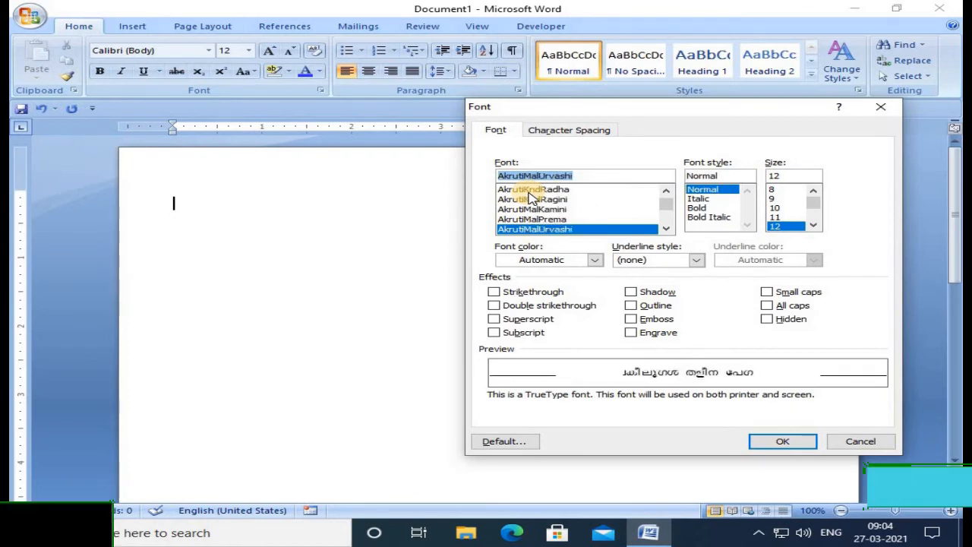
# Preview the AkrutiOri typefaces one after another, through AkrutiOriChilika-99, as far as AkrutiOriKonark-98.
pyautogui.press('Down')
pyautogui.press('Down')
pyautogui.press('Down')
pyautogui.press('Down')
pyautogui.press('Down')
pyautogui.press('Down')
pyautogui.press('Down')
pyautogui.press('Down')
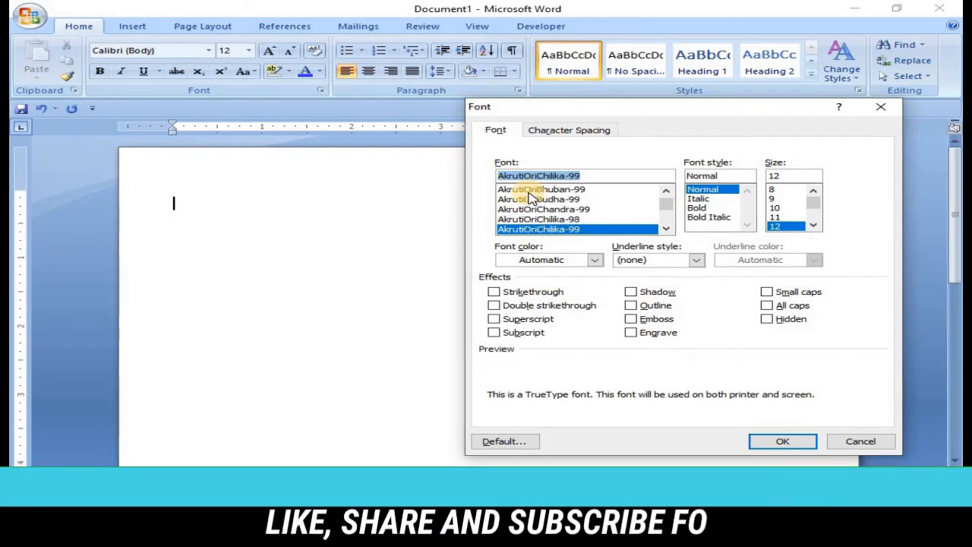
pyautogui.press('Down')
pyautogui.press('Down')
pyautogui.press('Down')
pyautogui.press('Down')
pyautogui.press('Down')
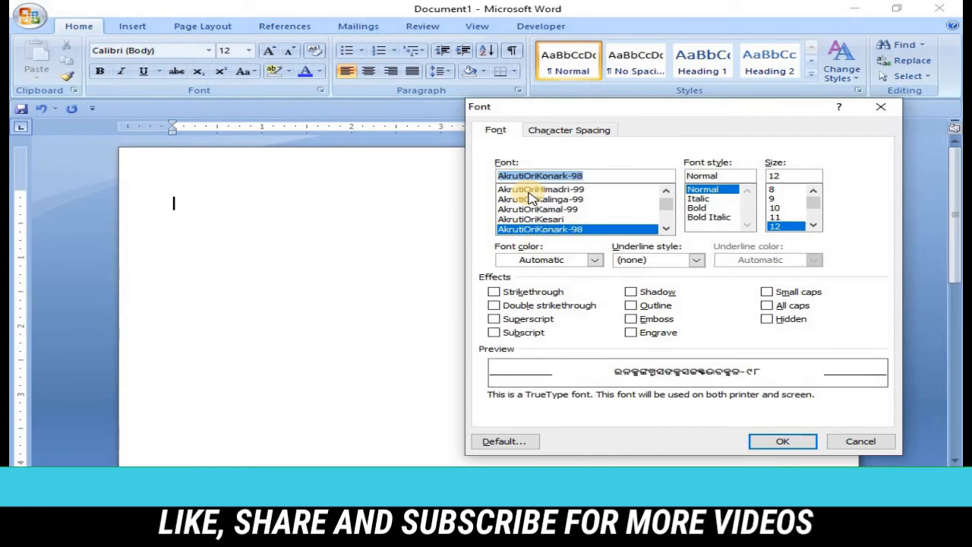
# Preview the typefaces from AkrutiOriKoshal-99 and AkrutiOriNandan-98 through the AkrutiSan family, as far as AkrutiTlgBalaji.
pyautogui.press('Down')
pyautogui.press('Down')
pyautogui.press('Down')
pyautogui.press('Down')
pyautogui.press('Down')
pyautogui.press('Down')
pyautogui.press('Down')
pyautogui.press('Down')
pyautogui.press('Down')
pyautogui.press('Down')
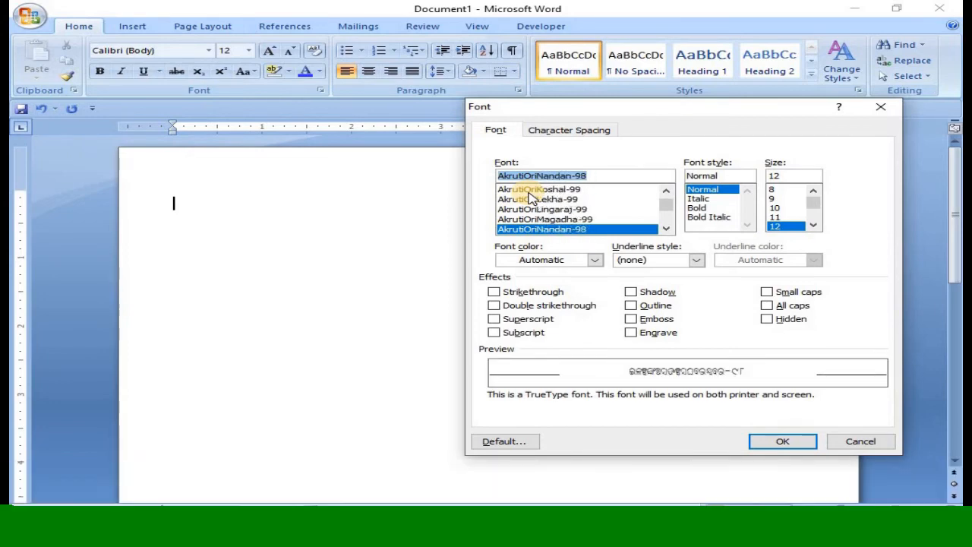
pyautogui.press('Down')
pyautogui.press('Down')
pyautogui.press('Down')
pyautogui.press('Down')
pyautogui.press('Down')
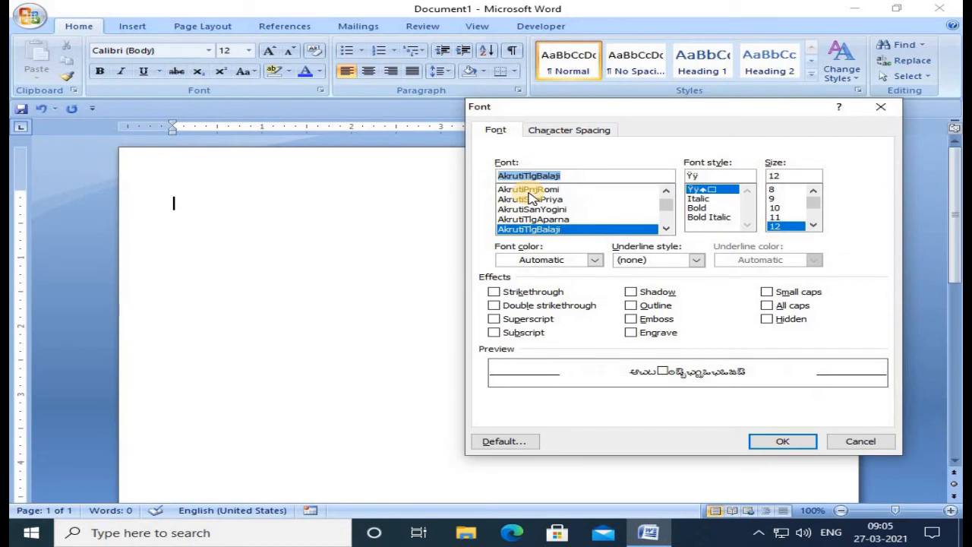
# Preview the typefaces following AkrutiTlgBalaji through the Arial family, as far as Arial Unicode MS.
pyautogui.press('Down')
pyautogui.press('Down')
pyautogui.press('Down')
pyautogui.press('Down')
pyautogui.press('Down')
pyautogui.press('Down')
pyautogui.press('Down')
pyautogui.press('Down')
pyautogui.press('Down')
pyautogui.press('Down')
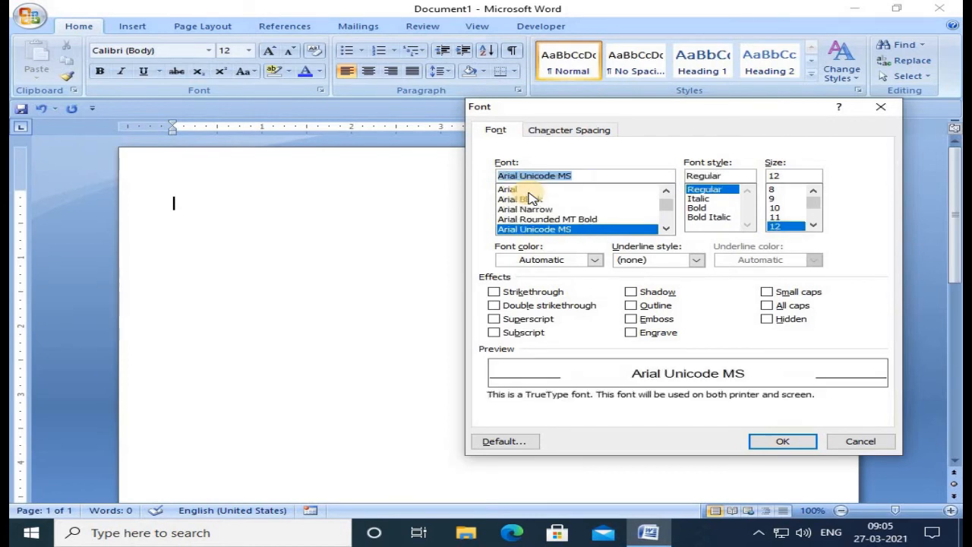
# Preview the Bahnschrift variants, from Light SemiCondensed and SemiBold Condensed through SemiLight SemiConde.
pyautogui.press('Down')
pyautogui.press('Down')
pyautogui.press('Down')
pyautogui.press('Down')
pyautogui.press('Down')
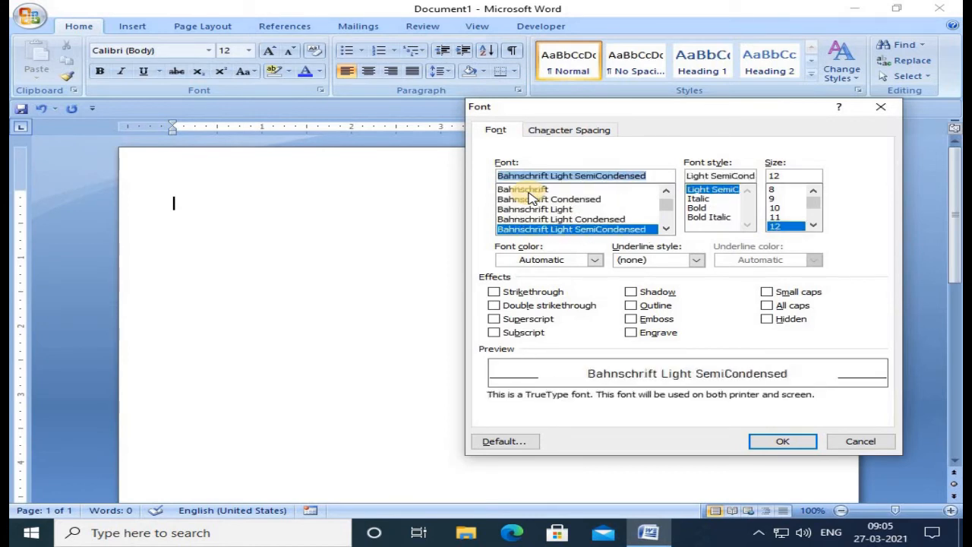
pyautogui.press('Down')
pyautogui.press('Down')
pyautogui.press('Down')
pyautogui.press('Down')
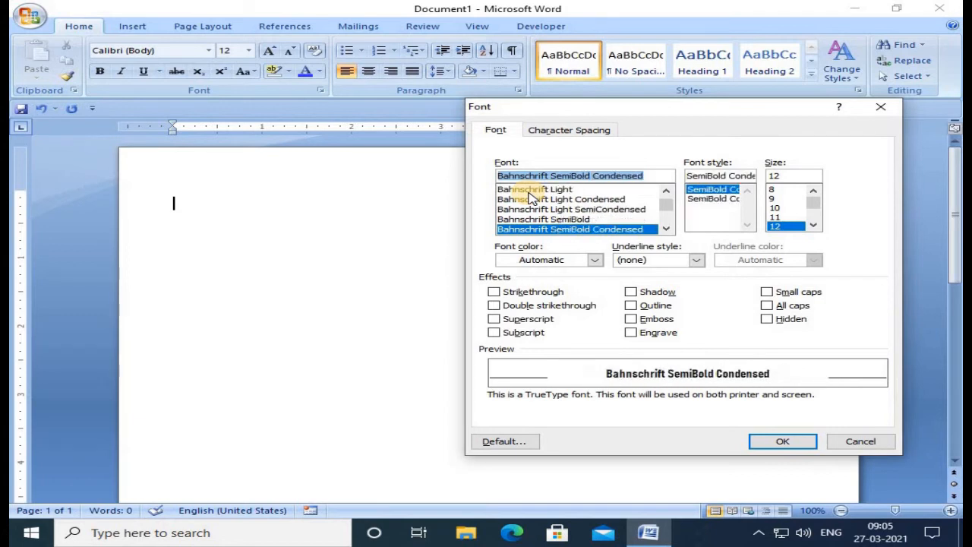
pyautogui.press('Down')
pyautogui.press('Down')
pyautogui.press('Down')
pyautogui.press('Down')
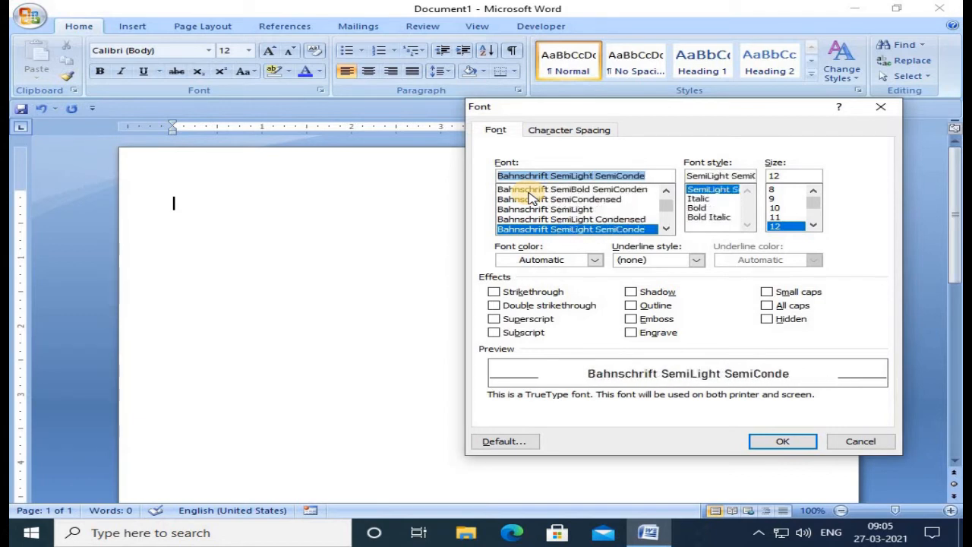
# Preview the typefaces from BankGothic and Baskerville Old Face through Bernard MT Condensed to Birch Std.
pyautogui.press('Down')
pyautogui.press('Down')
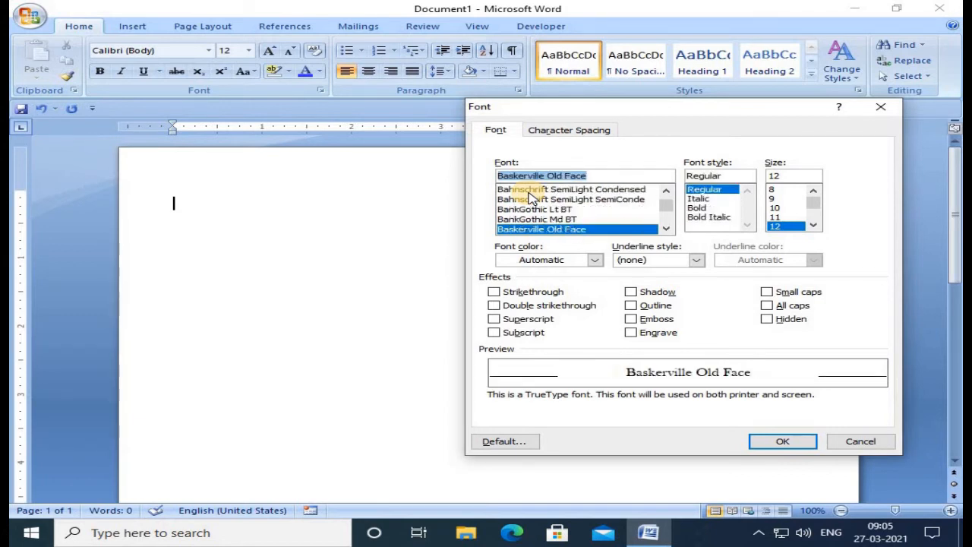
pyautogui.press('Down')
pyautogui.press('Down')
pyautogui.press('Down')
pyautogui.press('Down')
pyautogui.press('Down')
pyautogui.press('Down')
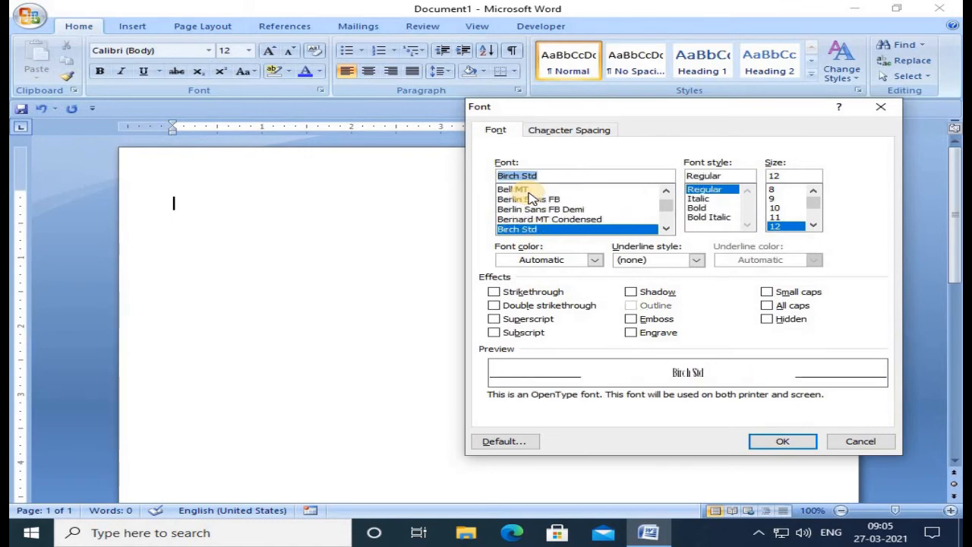
# Step through Blackoak Std and the Bodoni MT typefaces, and choose Bookman Old Style as the font.
pyautogui.press('Down')
pyautogui.press('Down')
pyautogui.press('Down')
pyautogui.press('Down')
pyautogui.press('Down')
pyautogui.press('Down')
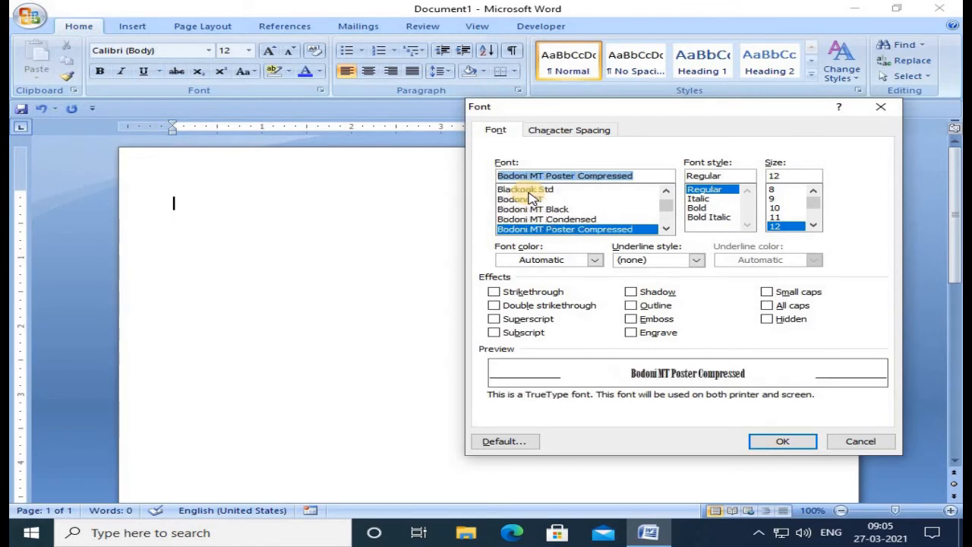
pyautogui.press('Down')
pyautogui.press('Down')
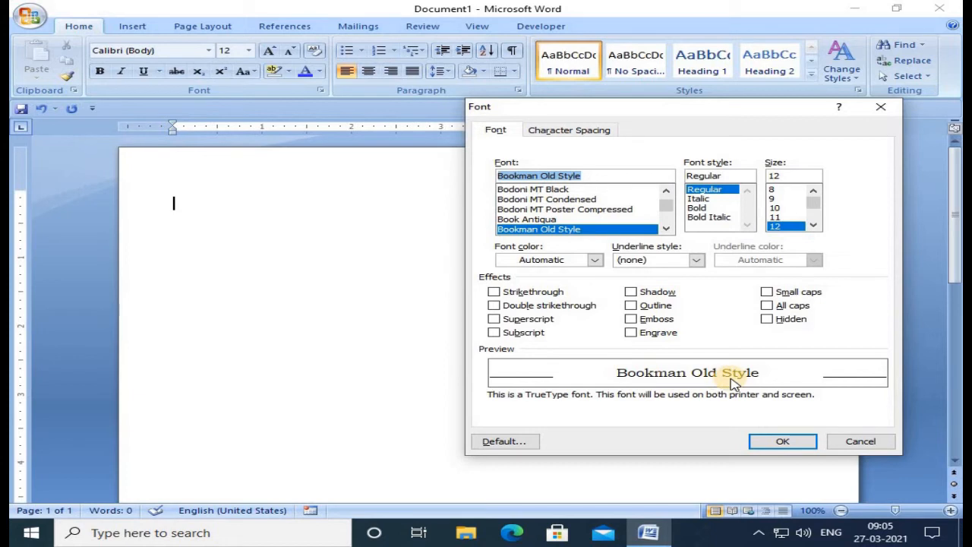
# Compare the Regular, Italic, Bold and Bold Italic styles of Bookman Old Style, and set the font style to Bold.
pyautogui.click(710, 189)
pyautogui.click(710, 198)
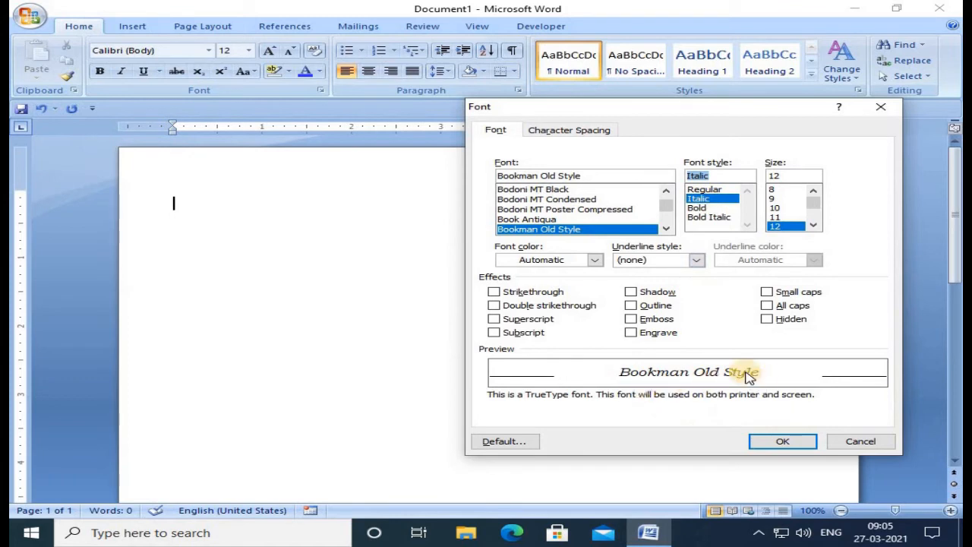
pyautogui.click(698, 207)
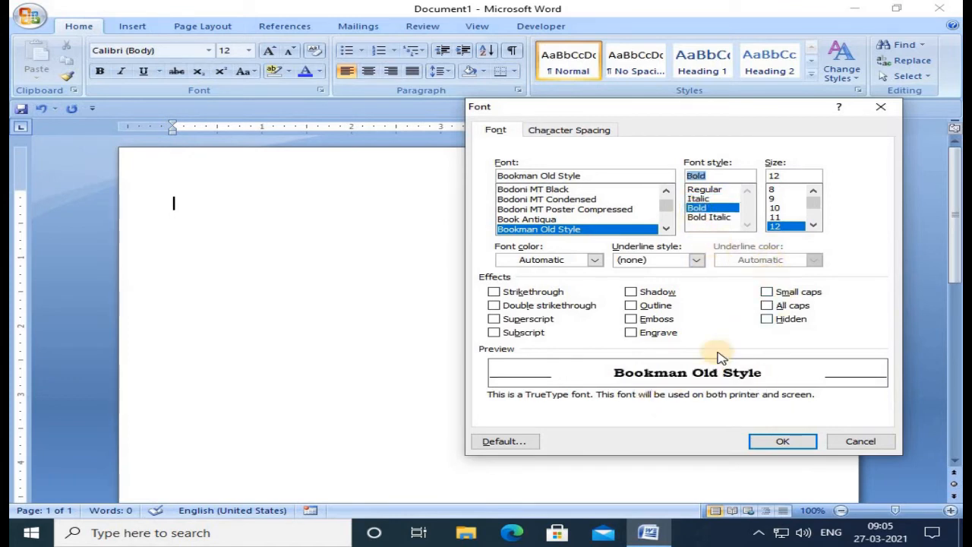
pyautogui.click(714, 217)
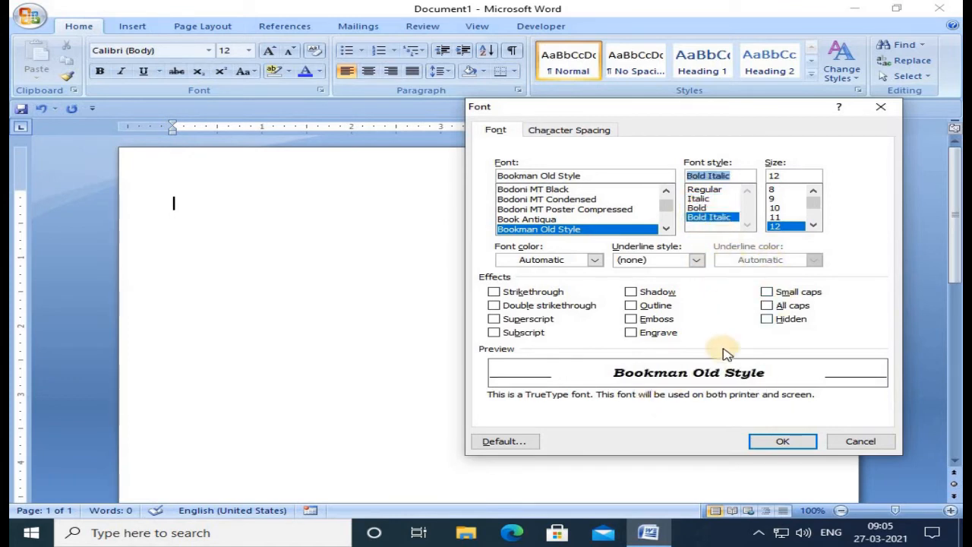
pyautogui.click(697, 208)
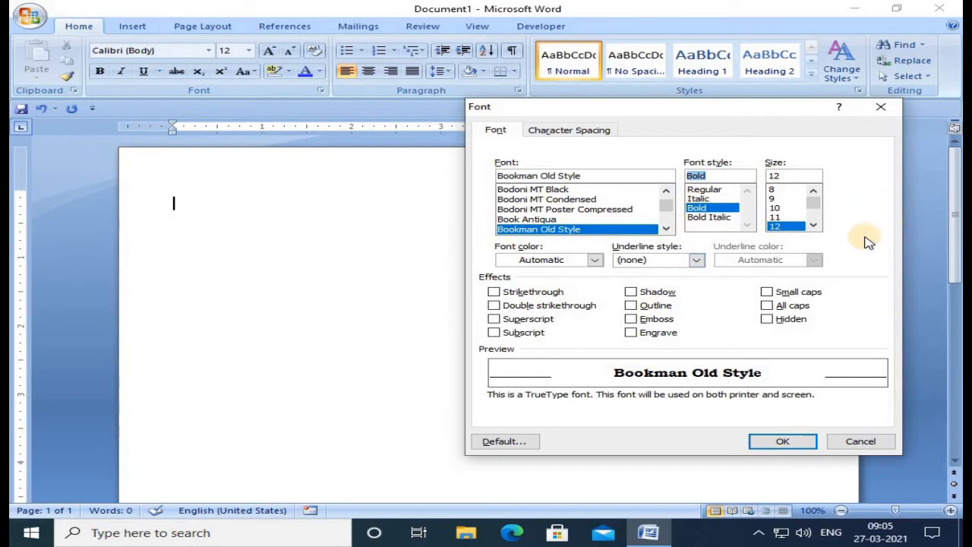
# Preview bold Bookman Old Style at increasing font sizes, starting from 8 and going through 12 up to 48.
pyautogui.click(773, 189)
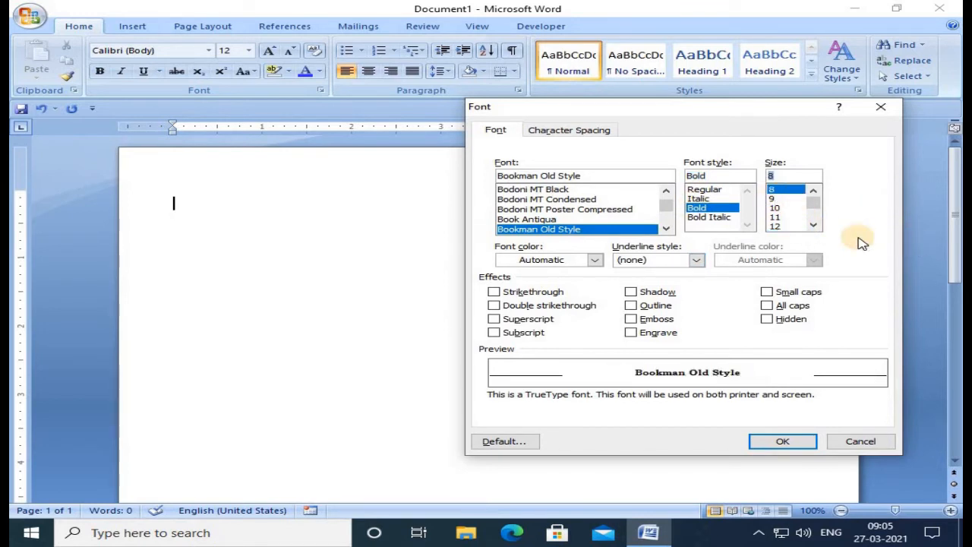
pyautogui.press('Down')
pyautogui.press('Down')
pyautogui.press('Down')
pyautogui.press('Down')
pyautogui.press('Down')
pyautogui.press('Down')
pyautogui.press('Down')
pyautogui.press('Down')
pyautogui.press('Down')
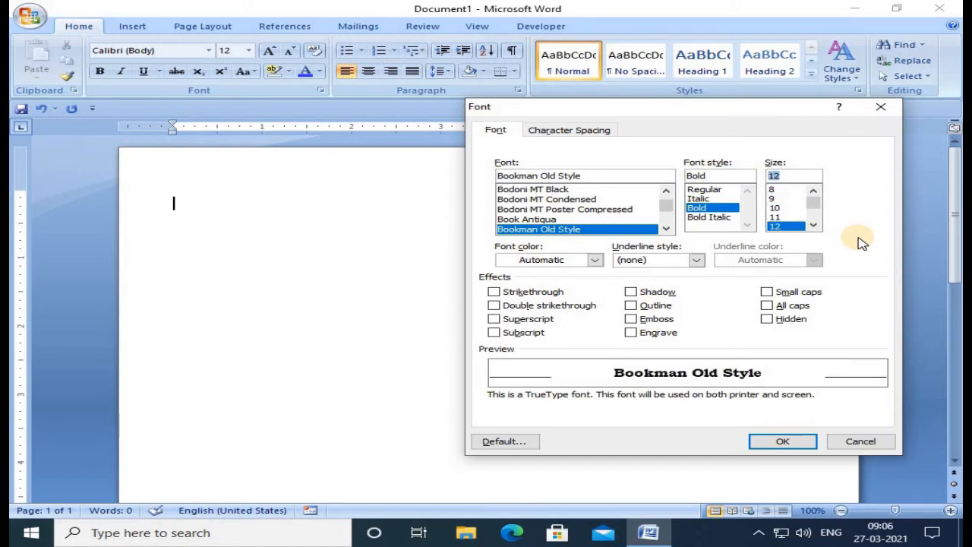
pyautogui.press('Down')
pyautogui.press('Down')
pyautogui.press('Down')
pyautogui.press('Down')
pyautogui.press('Down')
pyautogui.press('Down')
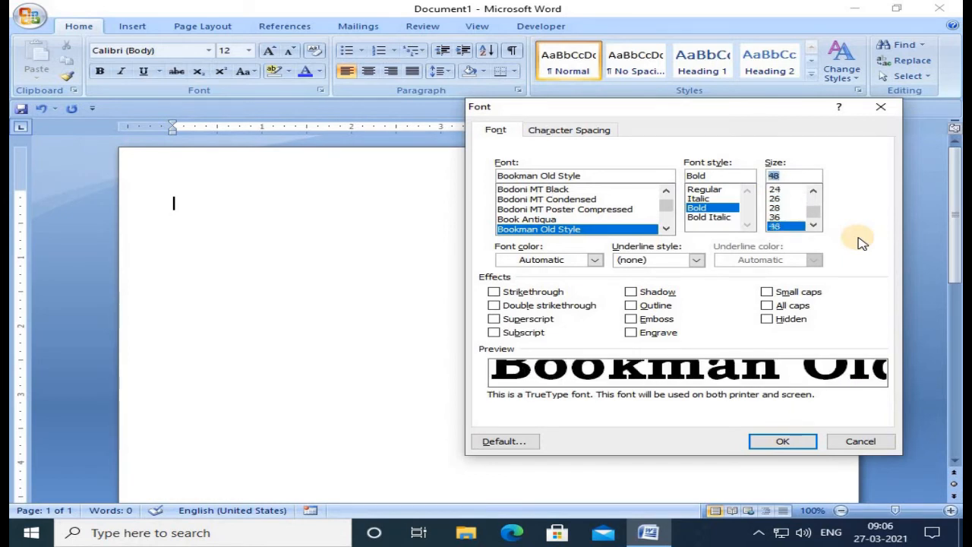
# Preview the font sizes in decreasing order from 48 through 24 back to 8.
pyautogui.press('Up')
pyautogui.press('Up')
pyautogui.press('Up')
pyautogui.press('Up')
pyautogui.press('Up')
pyautogui.press('Up')
pyautogui.press('Up')
pyautogui.press('Up')
pyautogui.press('Up')
pyautogui.press('Up')
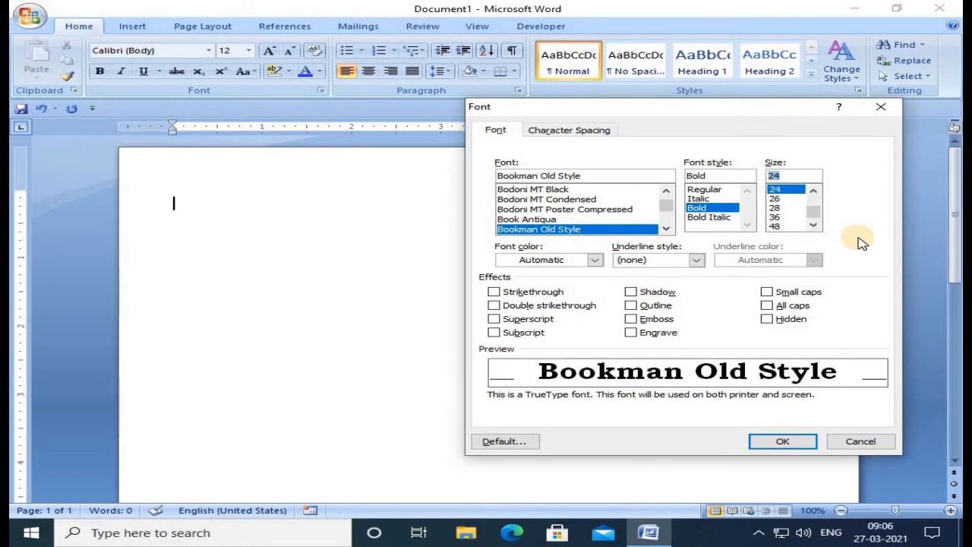
pyautogui.press('Up')
pyautogui.press('Up')
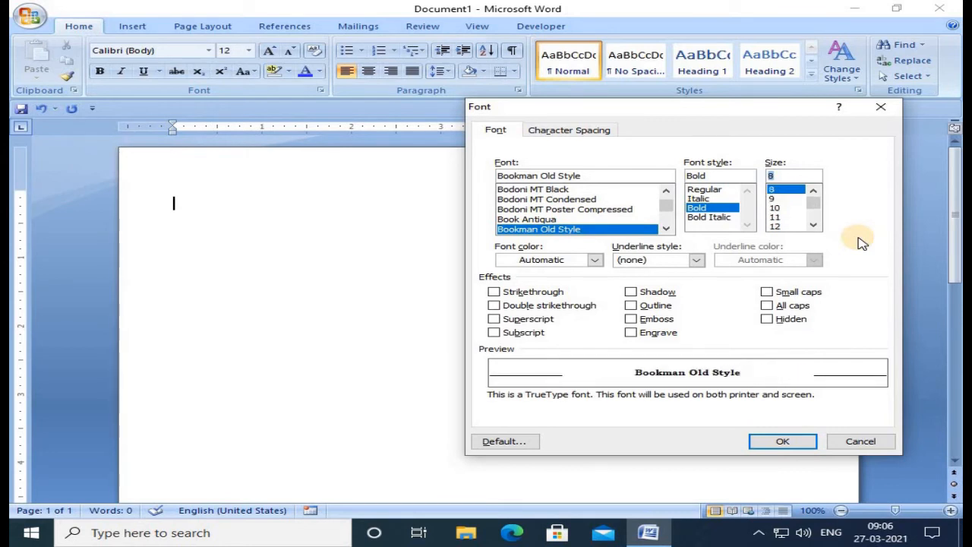
# Preview the font sizes in increasing order again, from 8 through 20 up to the largest listed size, 72.
pyautogui.press('Down')
pyautogui.press('Down')
pyautogui.press('Down')
pyautogui.press('Down')
pyautogui.press('Down')
pyautogui.press('Down')
pyautogui.press('Down')
pyautogui.press('Down')
pyautogui.press('Down')
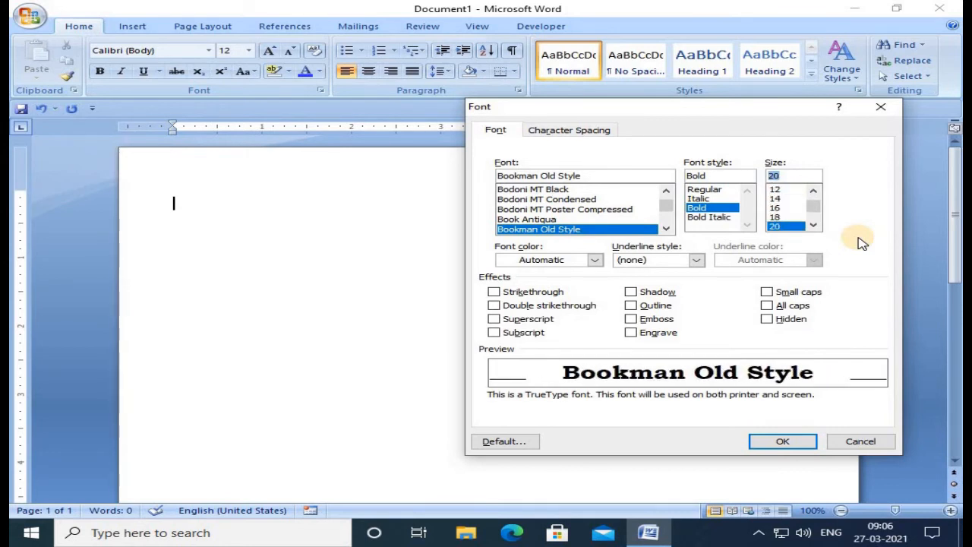
pyautogui.press('Down')
pyautogui.press('Down')
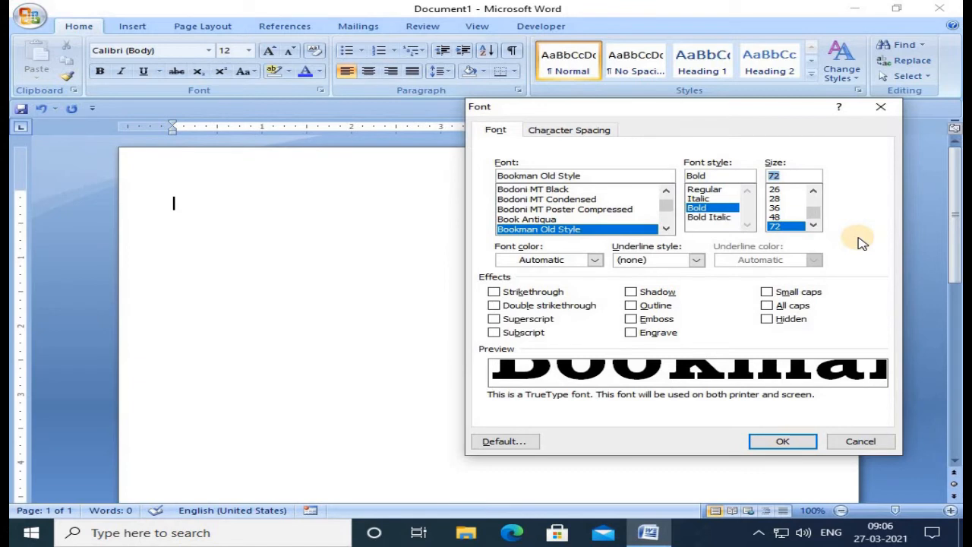
# Preview the font sizes from 72 through 24 down to 8, and step upward again through the smaller sizes.
pyautogui.press('Up')
pyautogui.press('Up')
pyautogui.press('Up')
pyautogui.press('Up')
pyautogui.press('Up')
pyautogui.press('Up')
pyautogui.press('Up')
pyautogui.press('Up')
pyautogui.press('Up')
pyautogui.press('Up')
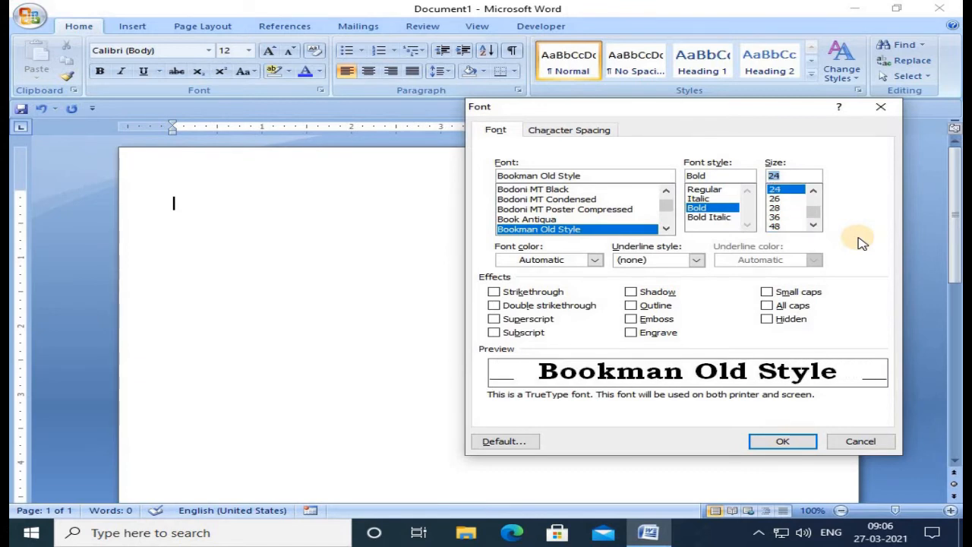
pyautogui.press('Up')
pyautogui.press('Up')
pyautogui.press('Up')
pyautogui.press('Up')
pyautogui.press('Up')
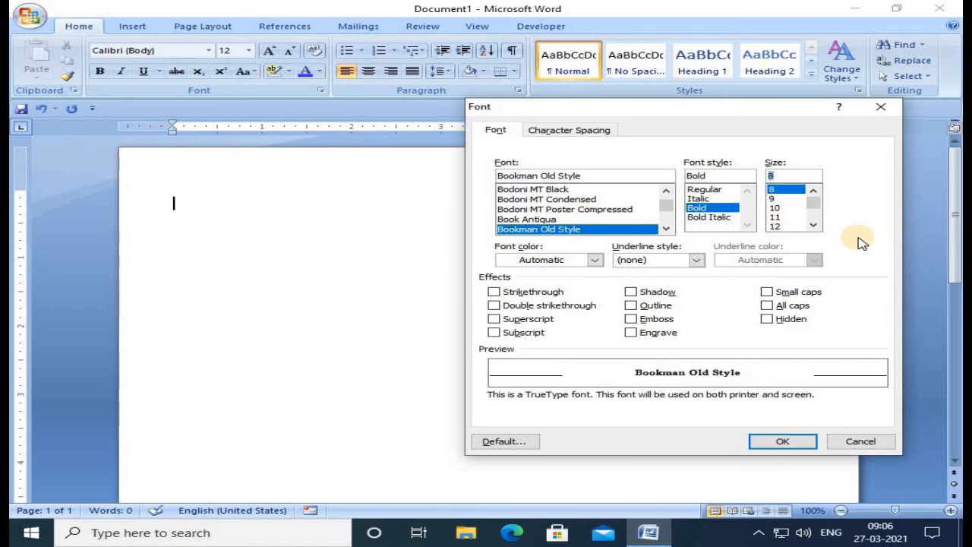
pyautogui.press('Down')
pyautogui.press('Down')
pyautogui.press('Down')
pyautogui.press('Down')
pyautogui.press('Down')
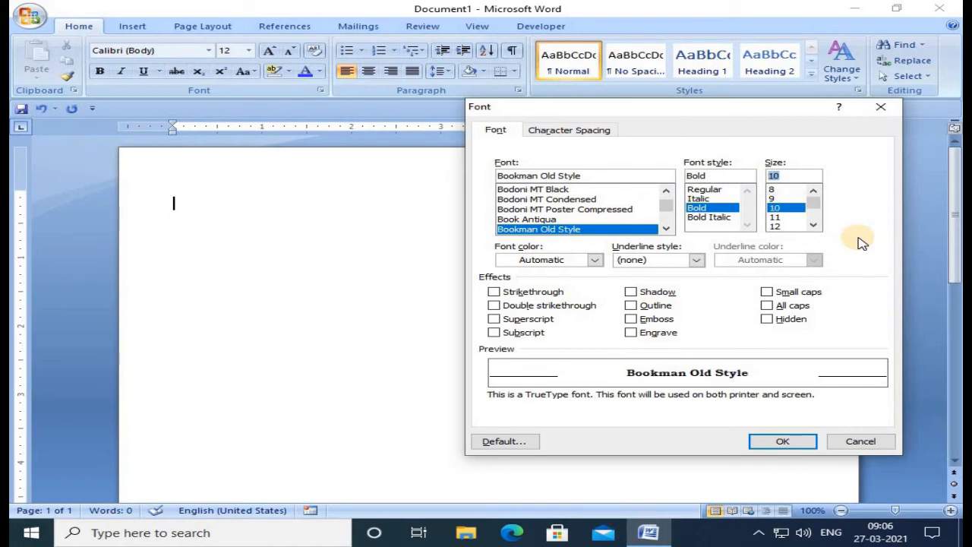
# Replace the font size with the unlisted value 6 and apply the bold Bookman Old Style settings.
pyautogui.doubleClick(808, 177)
pyautogui.press('BackSpace')
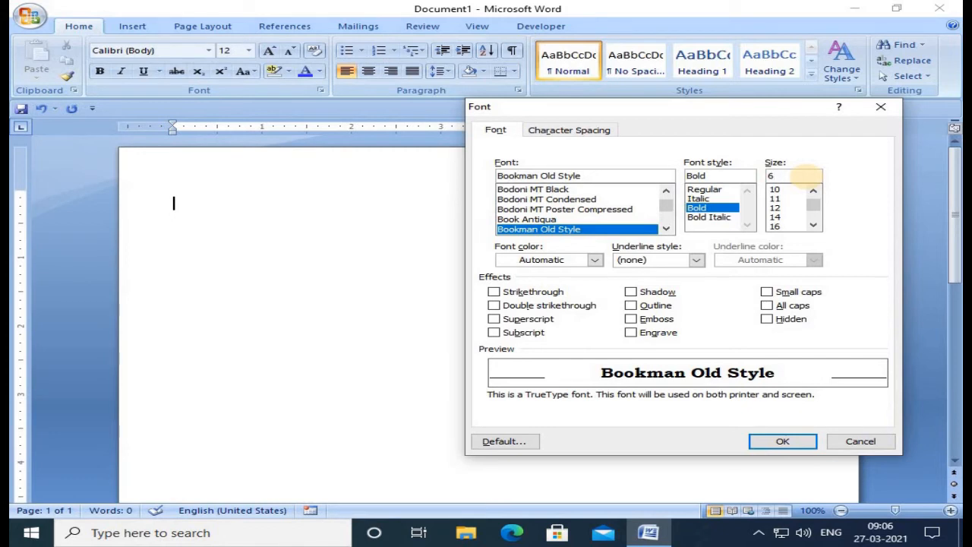
pyautogui.click(782, 441)
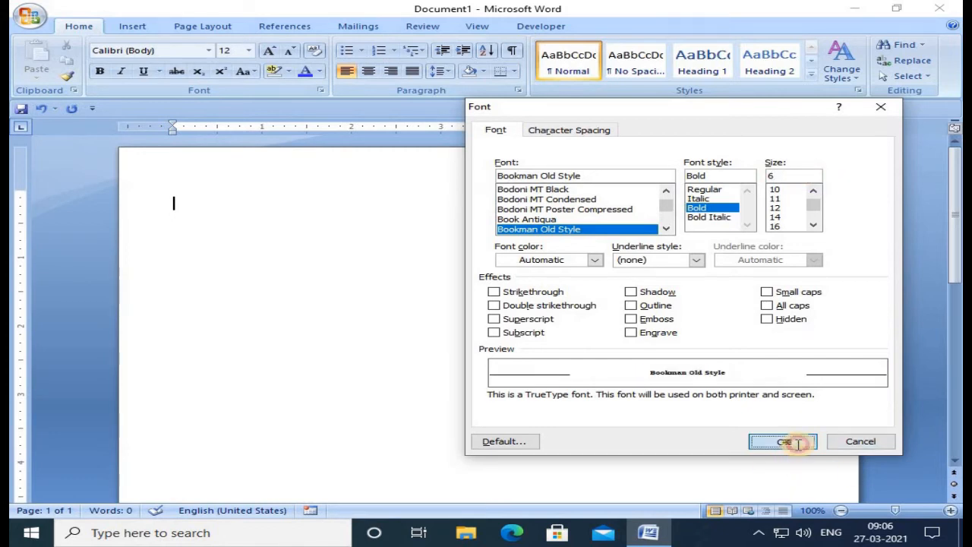
# Reopen the Font dialog, apply a custom font size of 100, and enter the sample text "PPPPP" in the document.
pyautogui.click(320, 91)
pyautogui.click(791, 177)
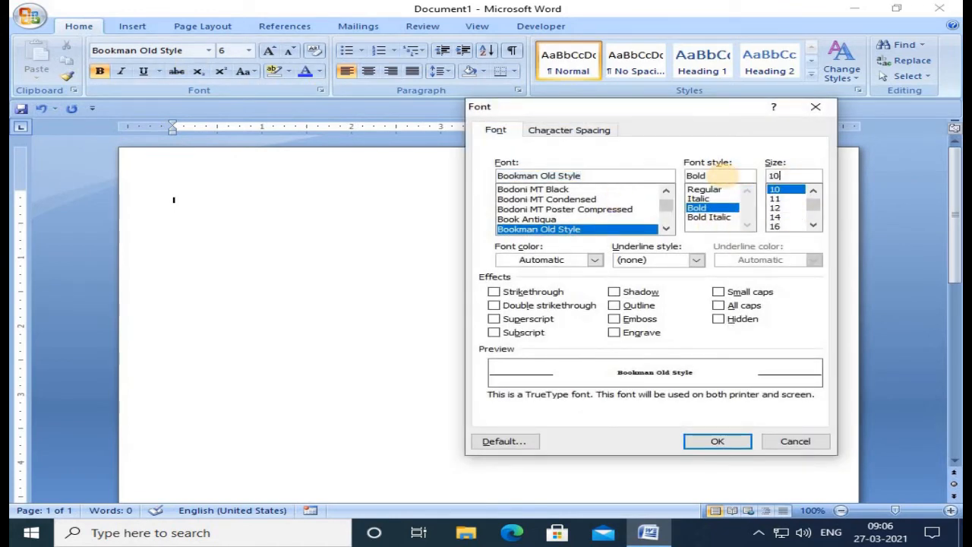
pyautogui.write('100')
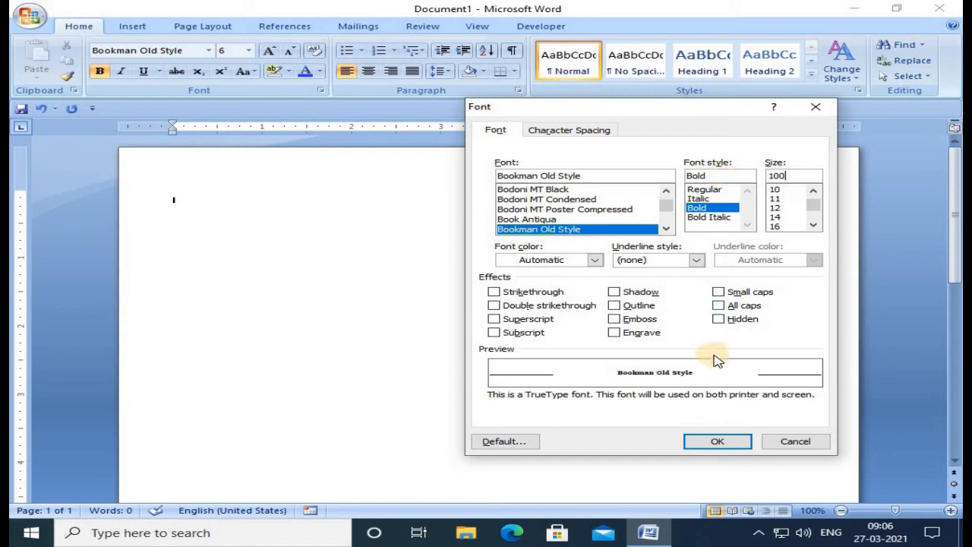
pyautogui.click(725, 443)
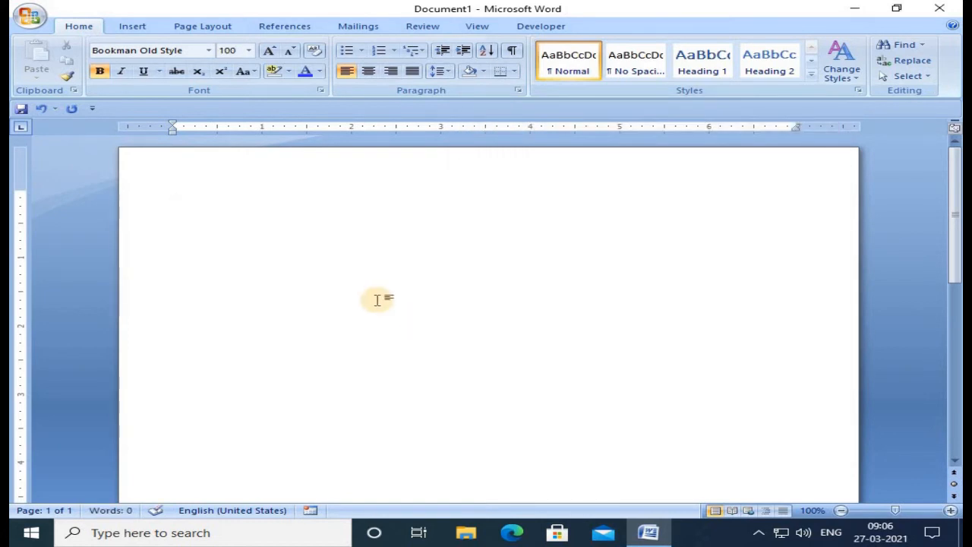
pyautogui.write('PPPPP')
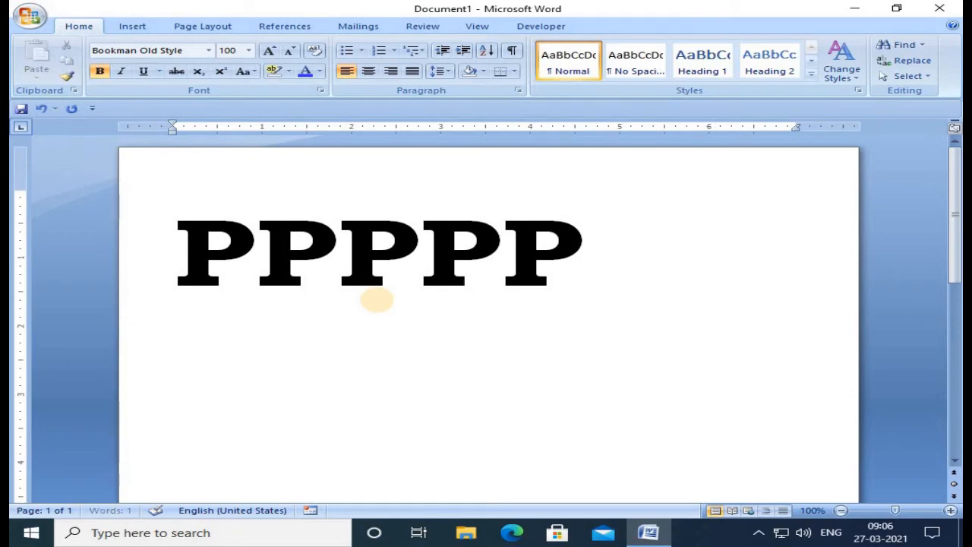
# Apply a custom font size of 5 in the Font dialog and enter a sample row of P letters below "PPPPP".
pyautogui.click(317, 89)
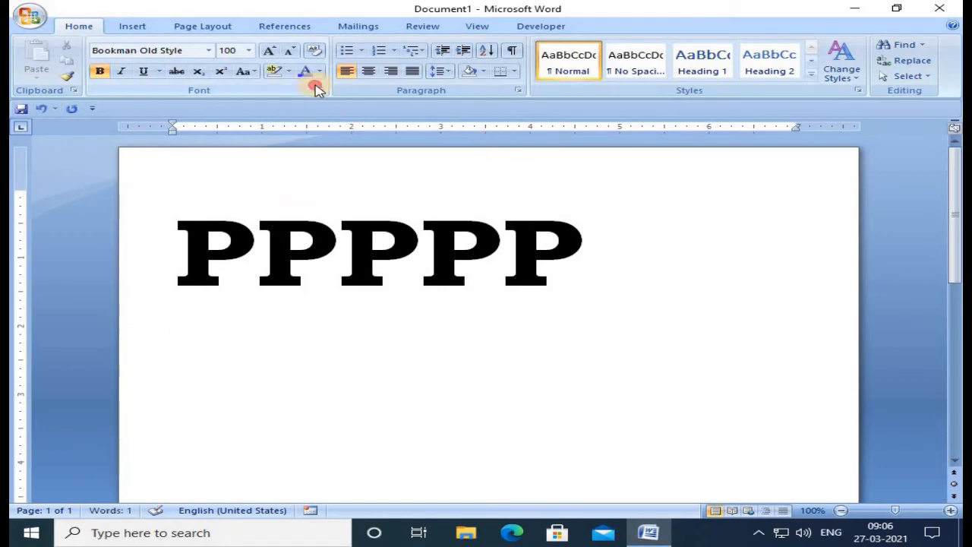
pyautogui.click(318, 90)
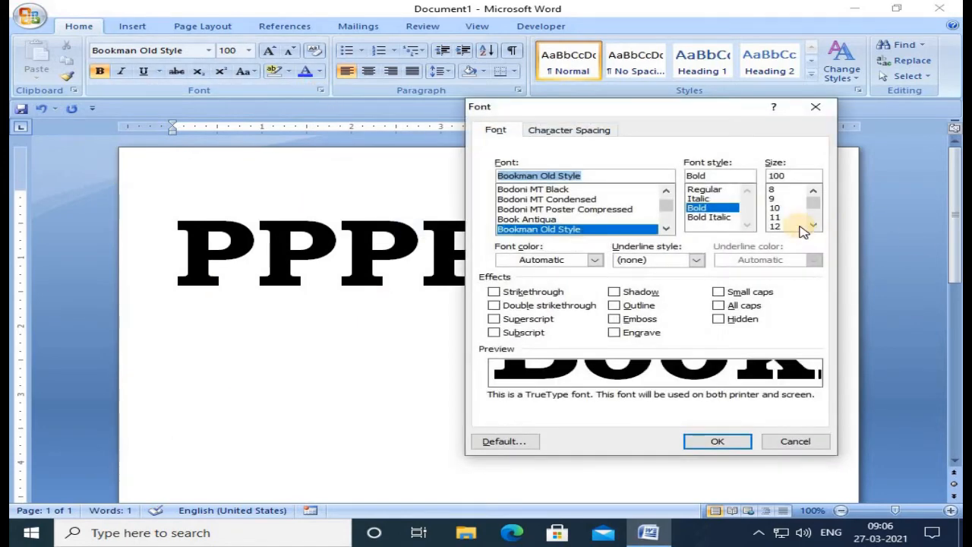
pyautogui.click(786, 175)
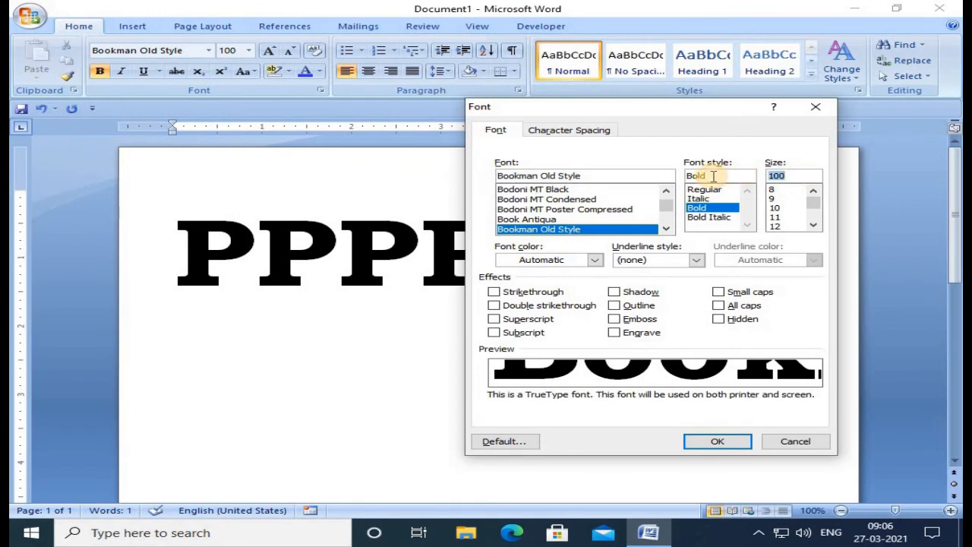
pyautogui.press('Return')
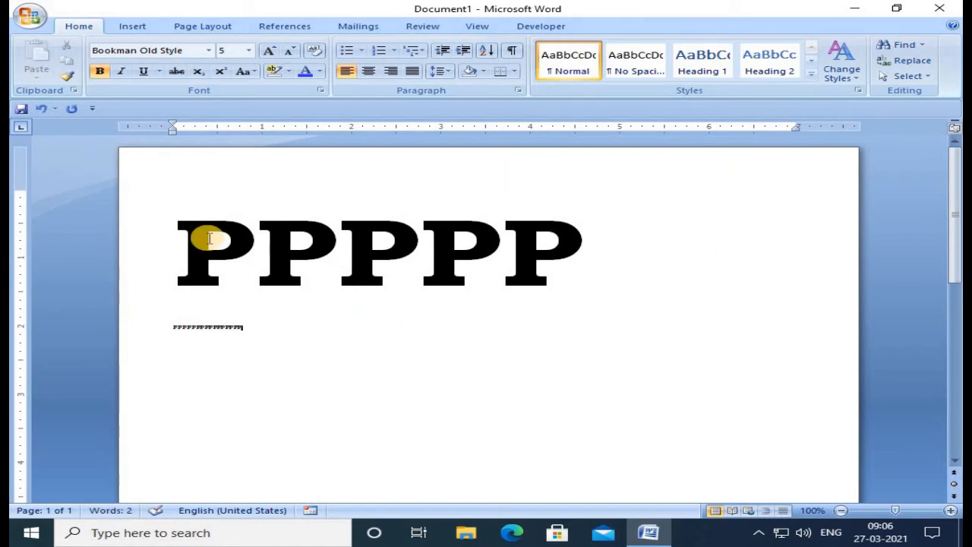
# Select both rows of sample P letters and delete them to empty the document.
pyautogui.click(186, 242)
pyautogui.moveTo(186, 242); pyautogui.dragTo(369, 354)
pyautogui.press('Delete')
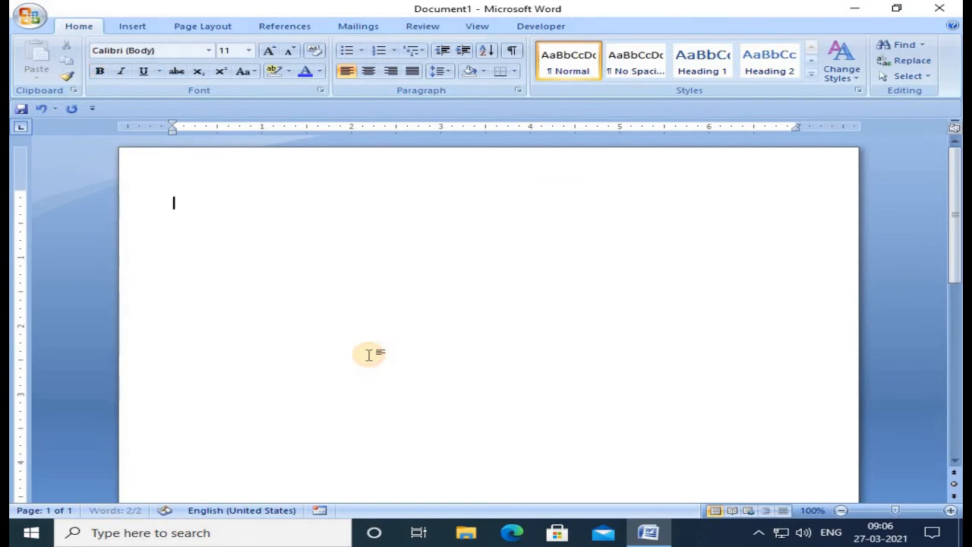
# Try a custom font size of 1638 in the Font dialog and cancel the change.
pyautogui.click(320, 89)
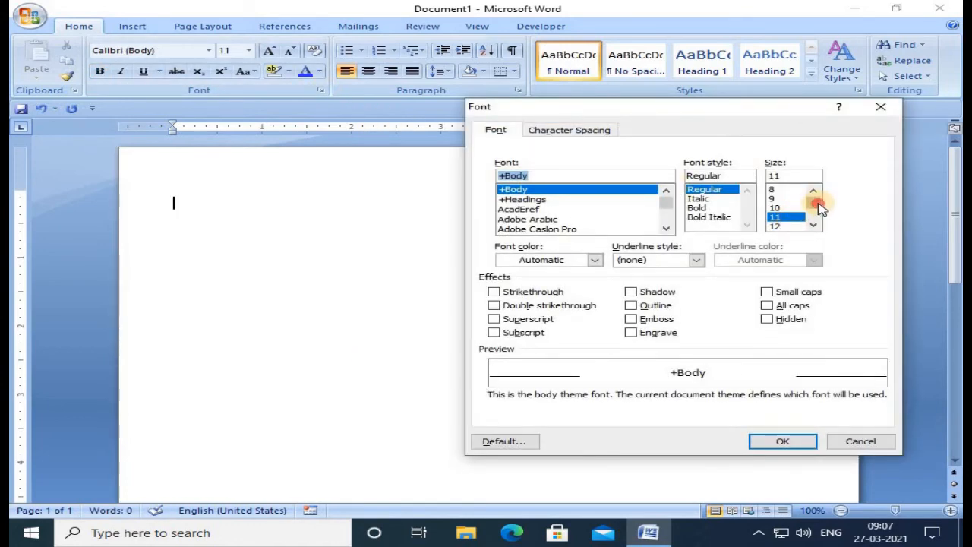
pyautogui.click(817, 203)
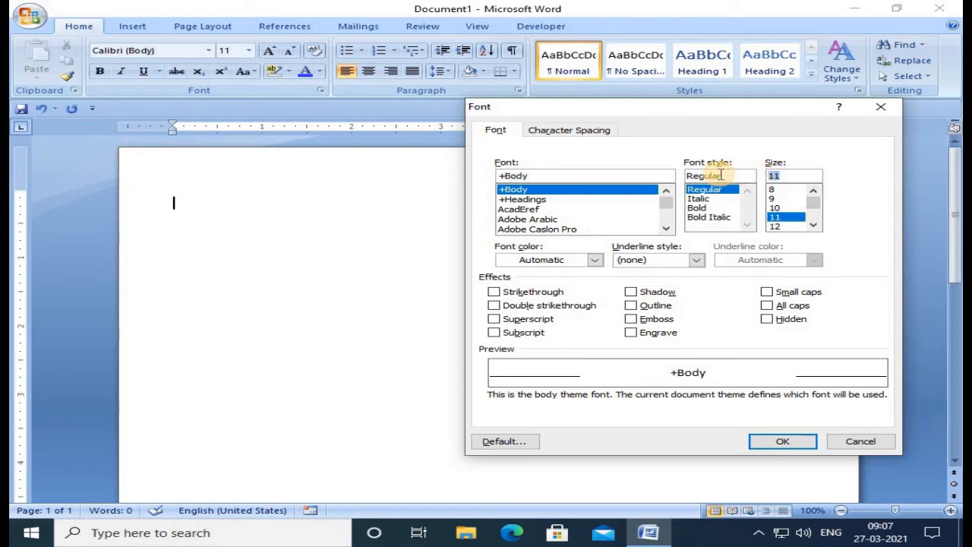
pyautogui.write('1')
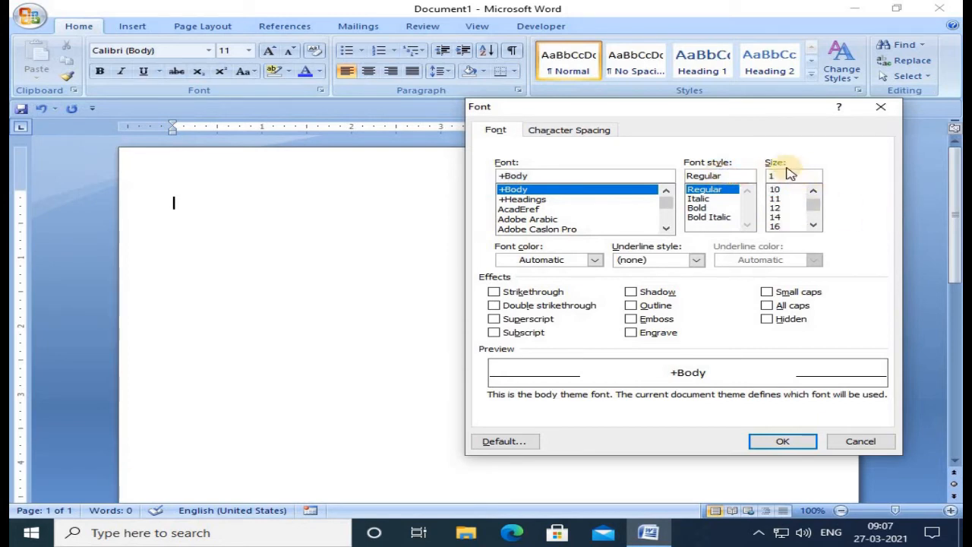
pyautogui.write('638')
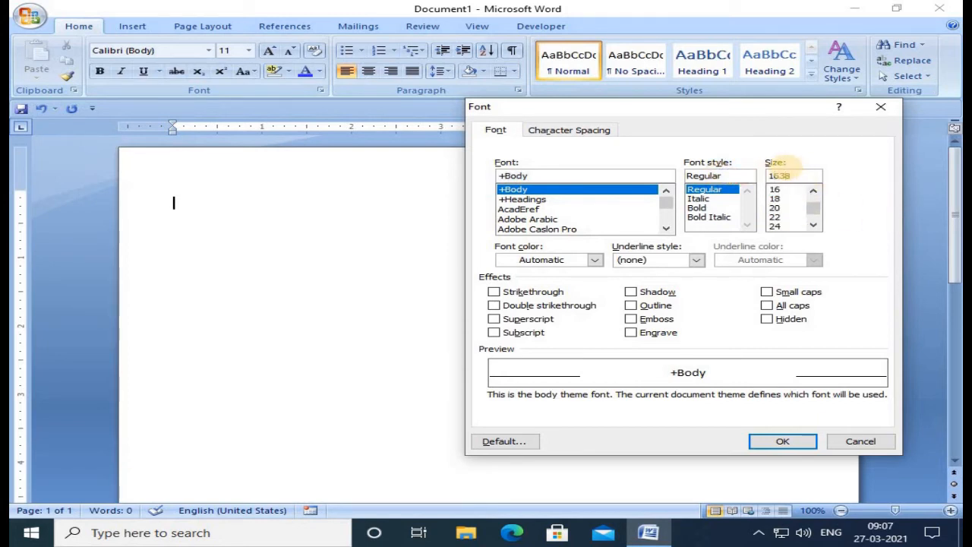
pyautogui.click(852, 442)
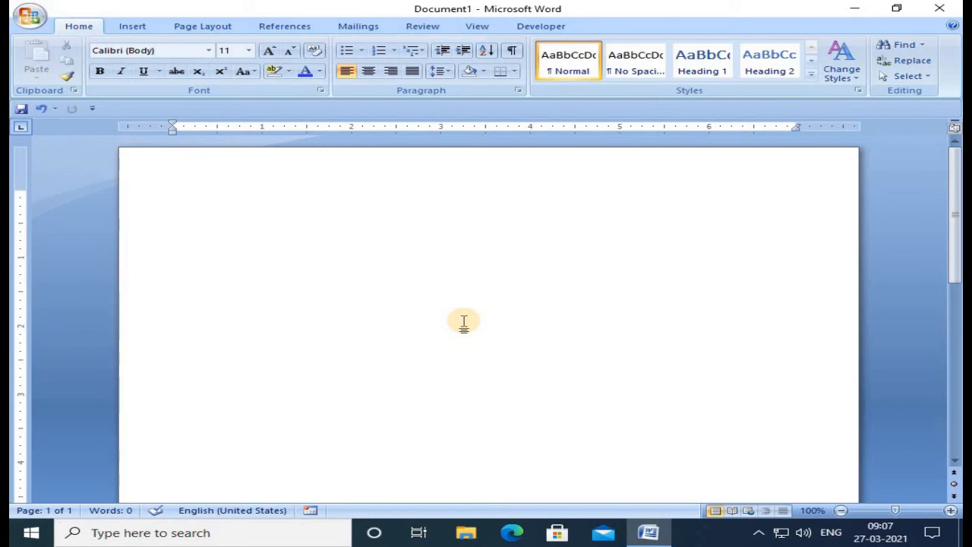
# At 250% zoom, enter the lines "1 POINT - LOWEST LETTER SIZE" and "1638 POINT – HIGHEST LETTER SIZE".
pyautogui.click(953, 514)
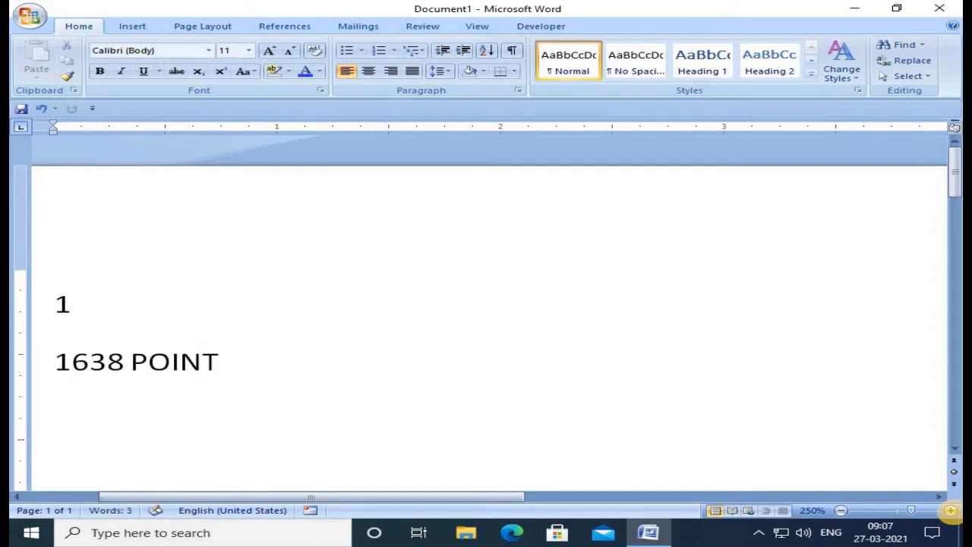
pyautogui.click(114, 305)
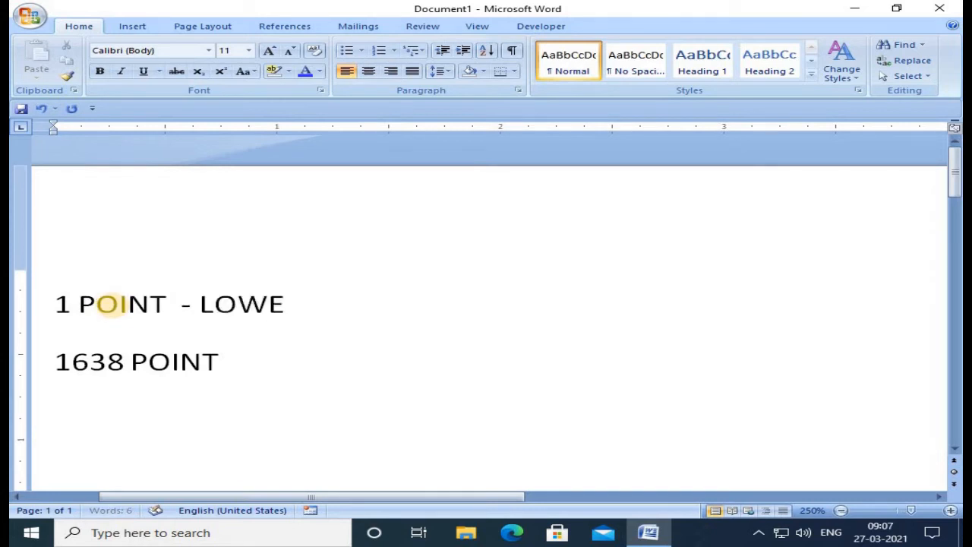
pyautogui.write('LETTER SIZE')
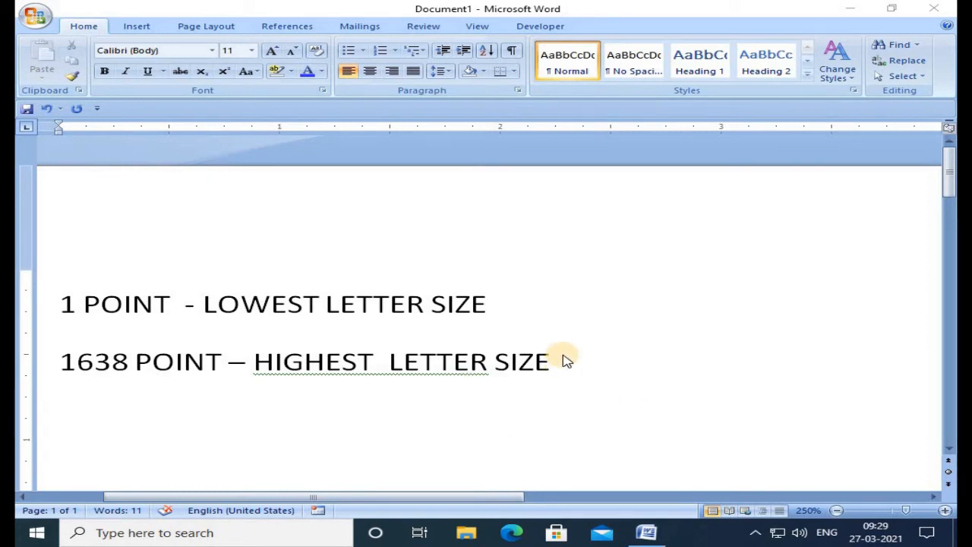
# Apply the standard Red font color to the word "SIZE" in the first line, and delete both text lines.
pyautogui.click(320, 90)
pyautogui.click(323, 91)
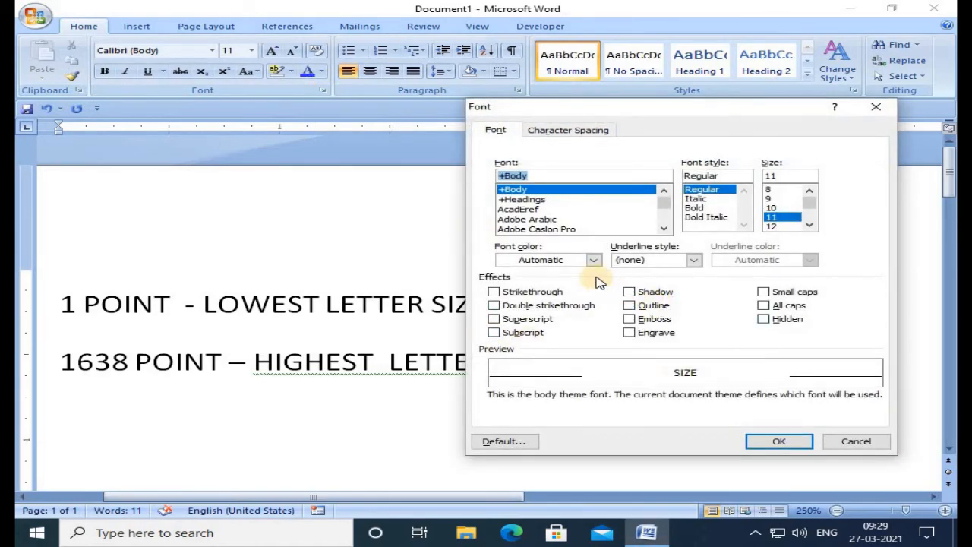
pyautogui.click(553, 263)
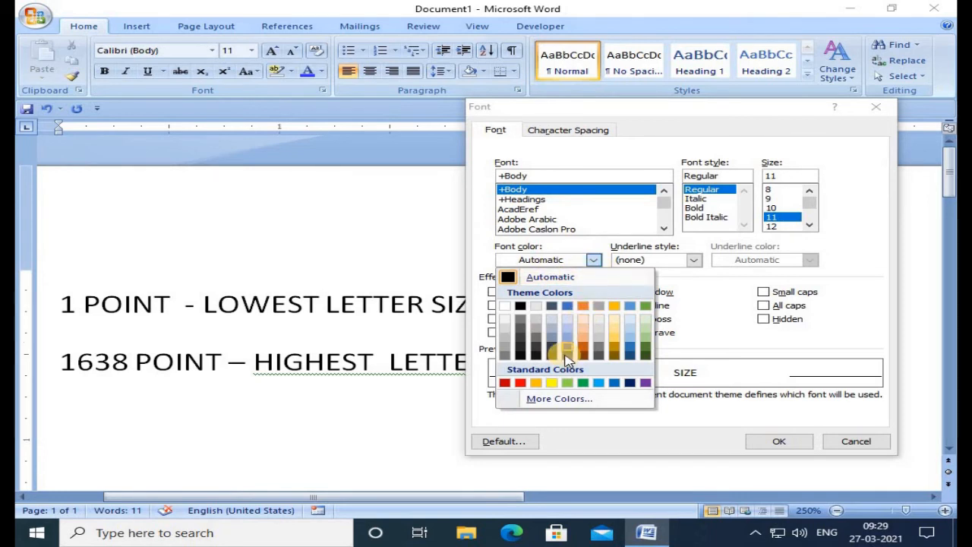
pyautogui.click(521, 383)
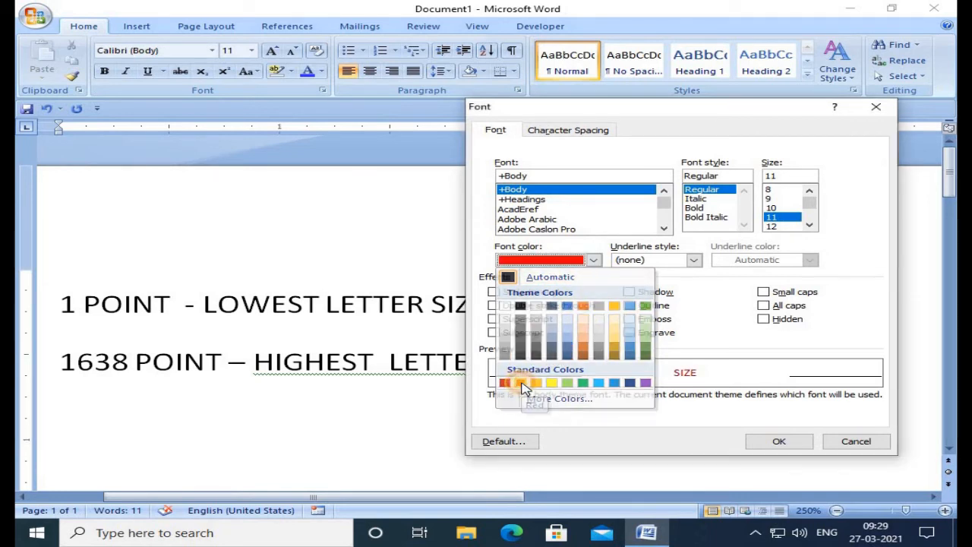
pyautogui.click(787, 444)
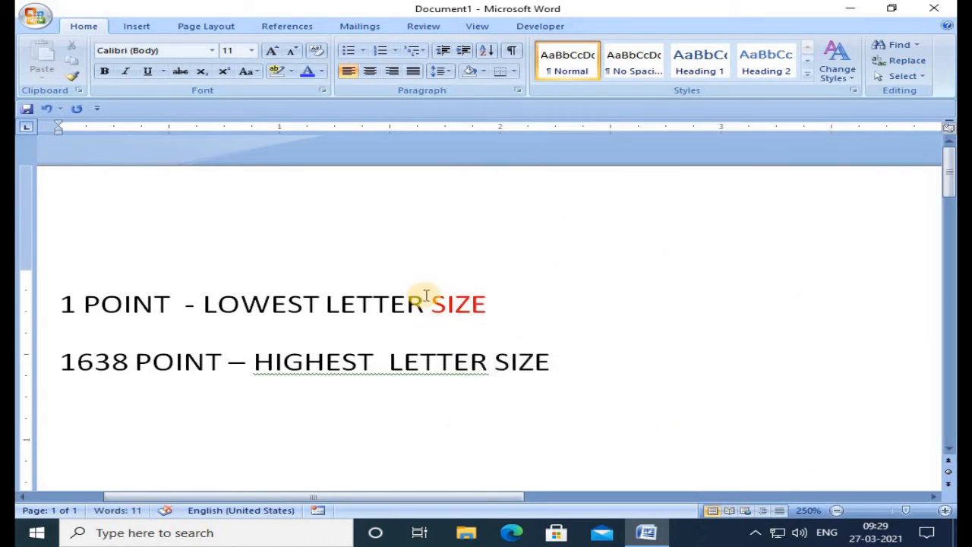
pyautogui.moveTo(577, 368); pyautogui.dragTo(62, 304)
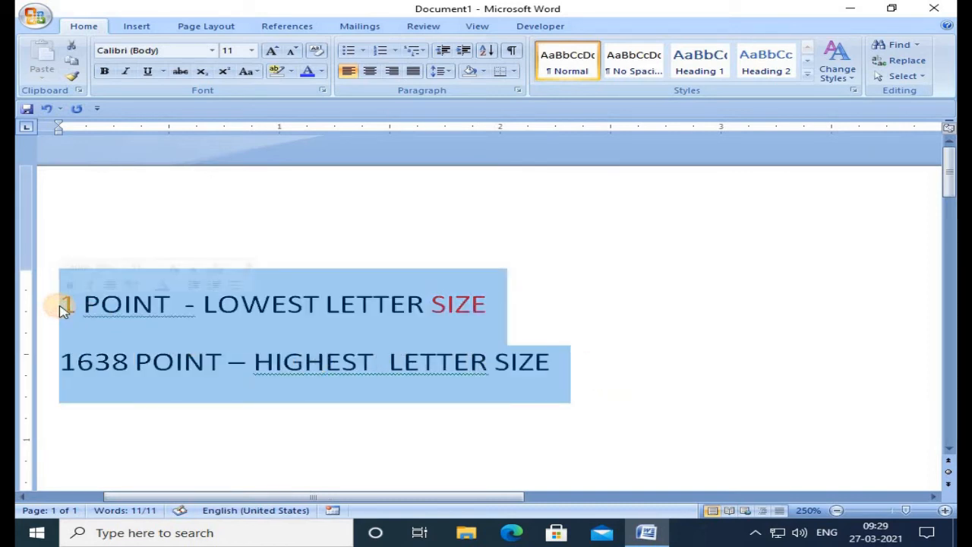
pyautogui.press('Delete')
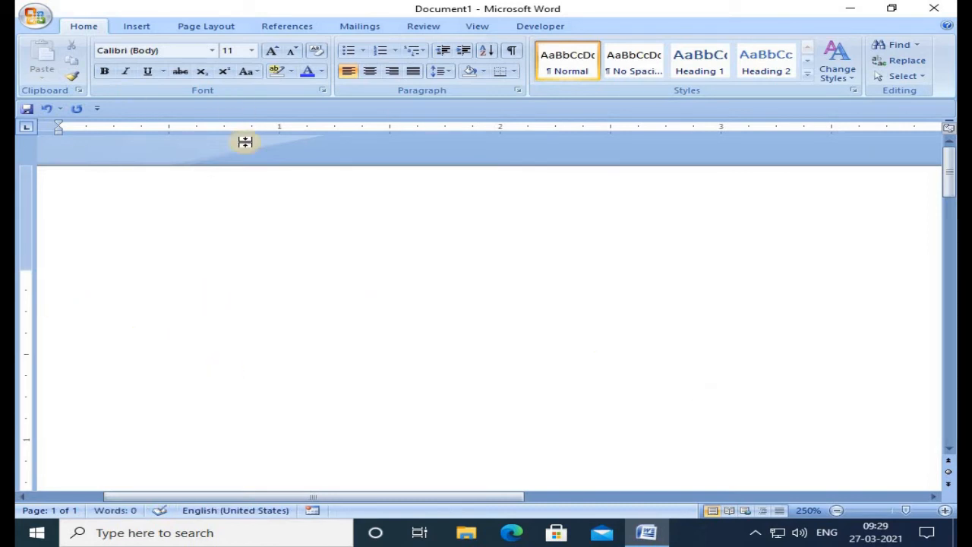
# Check the paper size in the Page Setup dialog and set the top and bottom margins to 0.8 inches.
pyautogui.click(205, 26)
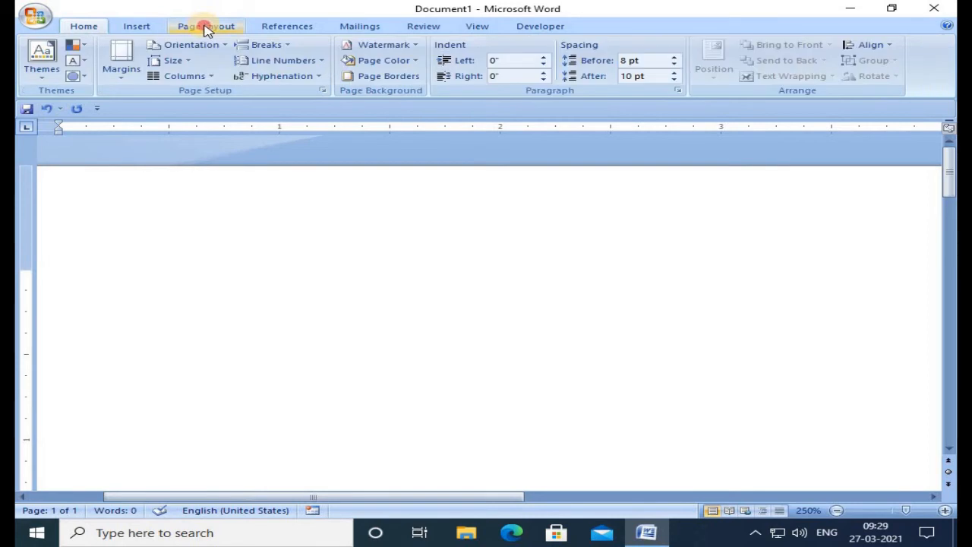
pyautogui.click(325, 91)
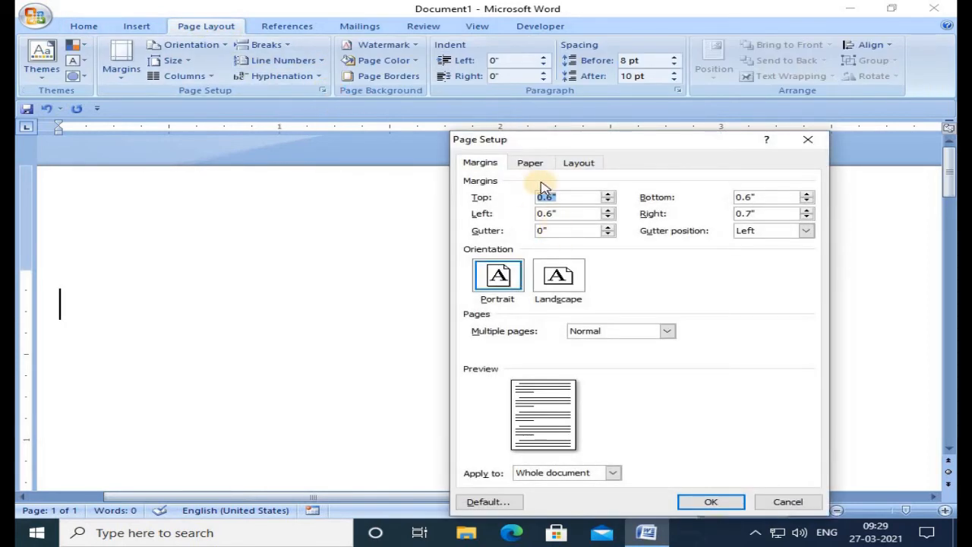
pyautogui.click(536, 165)
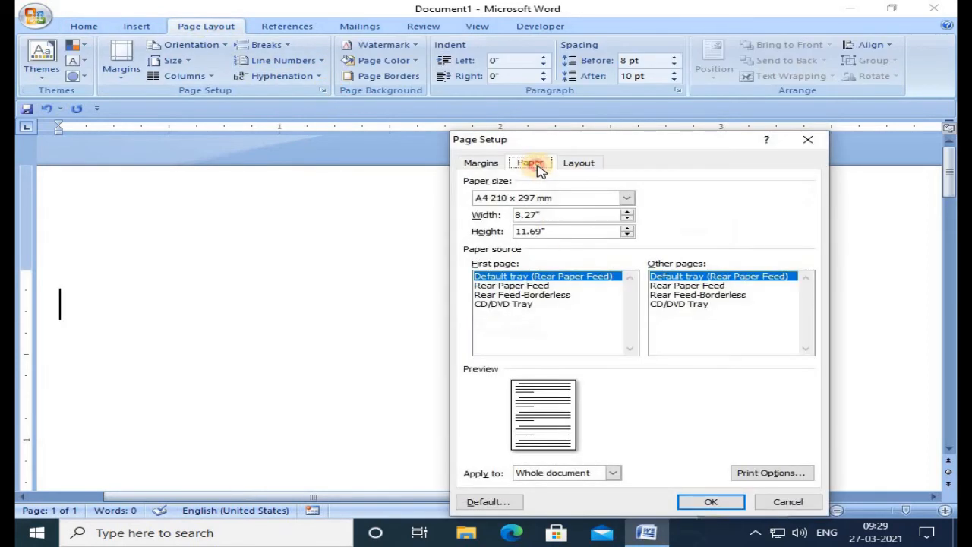
pyautogui.click(479, 164)
pyautogui.click(462, 199)
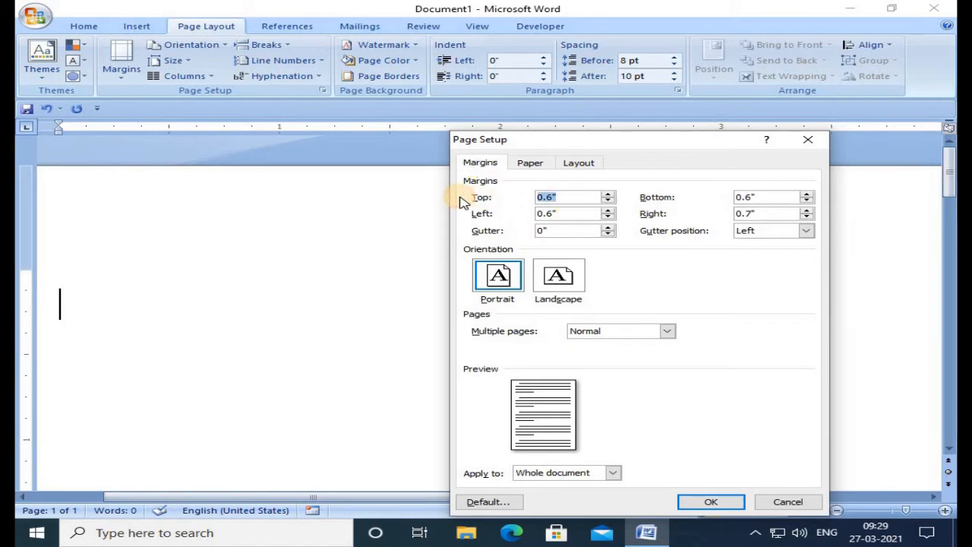
pyautogui.write('.8')
pyautogui.press('Tab')
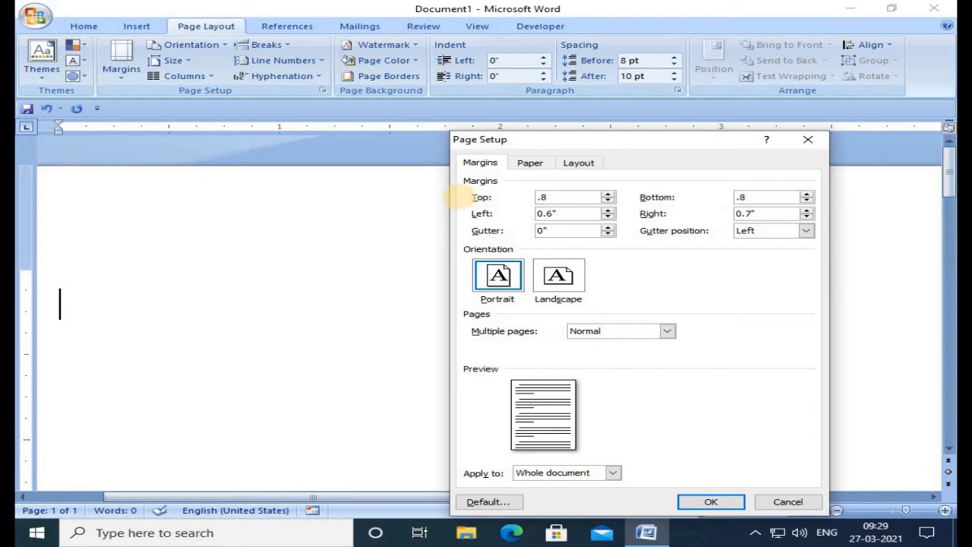
# Set the left and right margins to 0.8 inches, recheck the paper size, and apply the page setup.
pyautogui.press('Tab')
pyautogui.press('Tab')
pyautogui.write('.8')
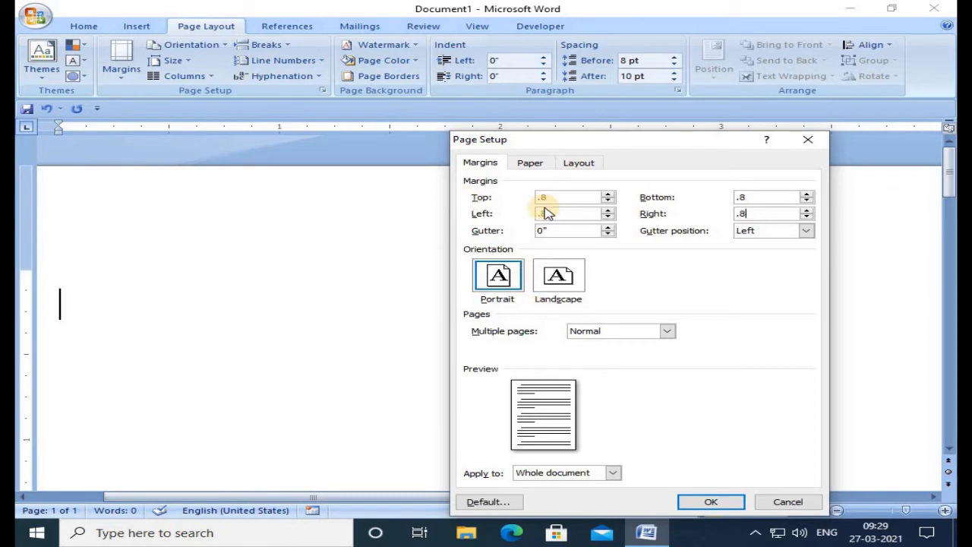
pyautogui.click(529, 163)
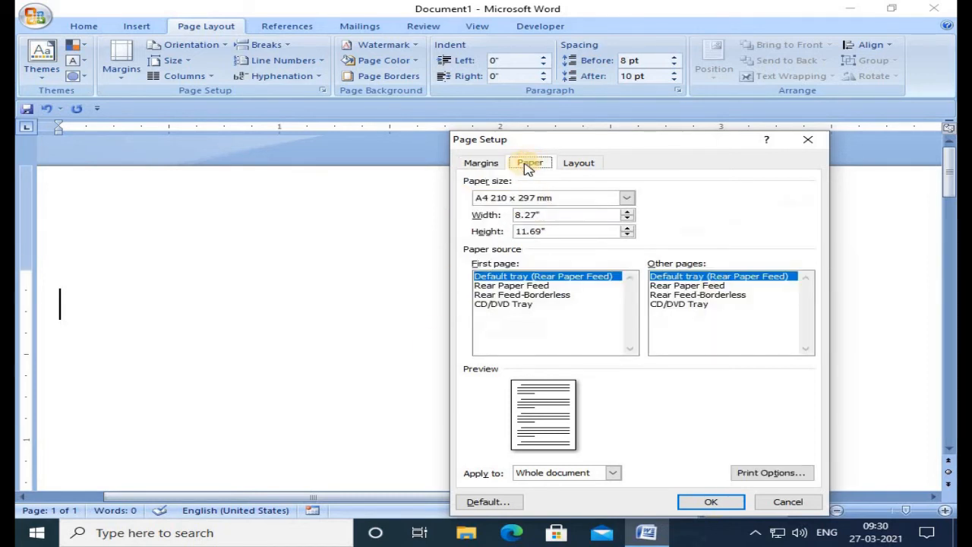
pyautogui.click(485, 162)
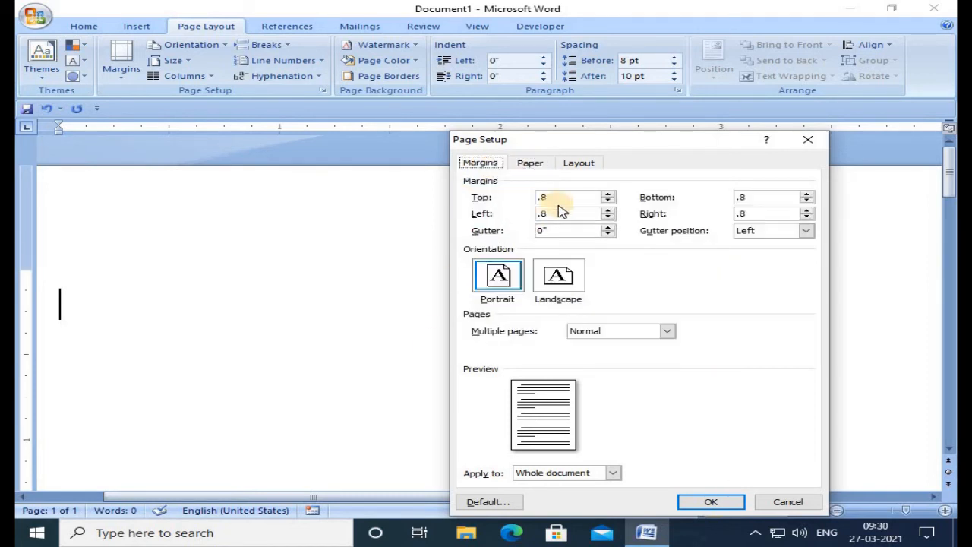
pyautogui.click(711, 502)
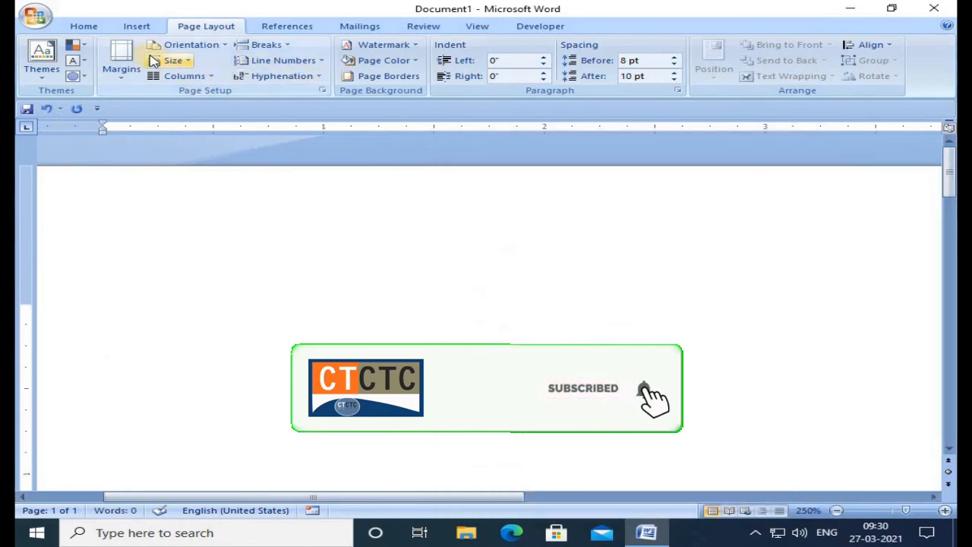
# In the Font dialog, set the typeface to +Headings, style Bold, size 14 and standard Red color, and apply them.
pyautogui.click(88, 28)
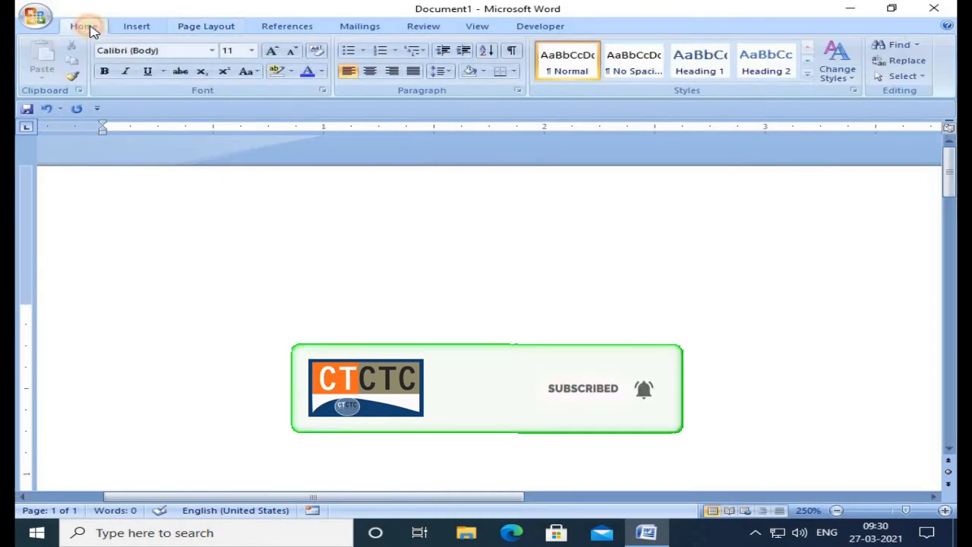
pyautogui.click(322, 89)
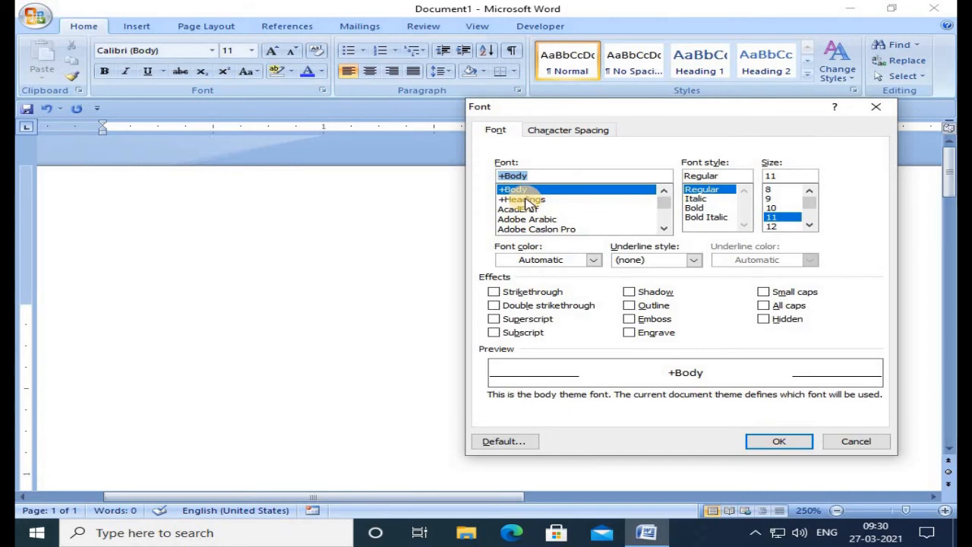
pyautogui.click(522, 199)
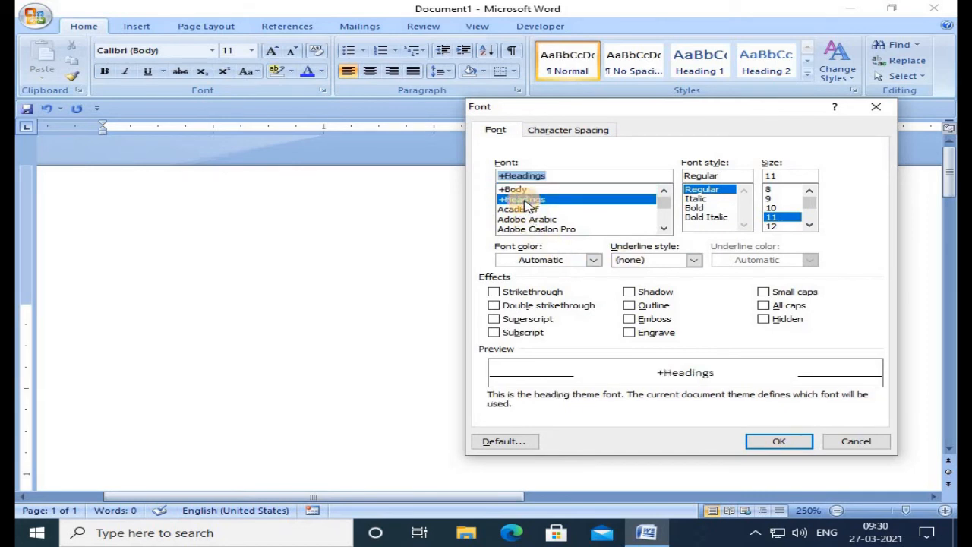
pyautogui.click(700, 208)
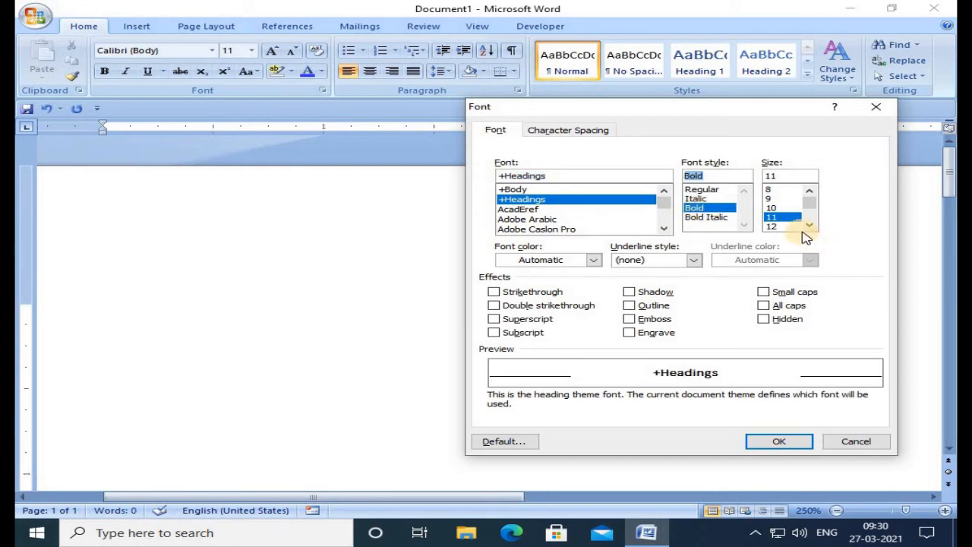
pyautogui.click(810, 224)
pyautogui.click(776, 226)
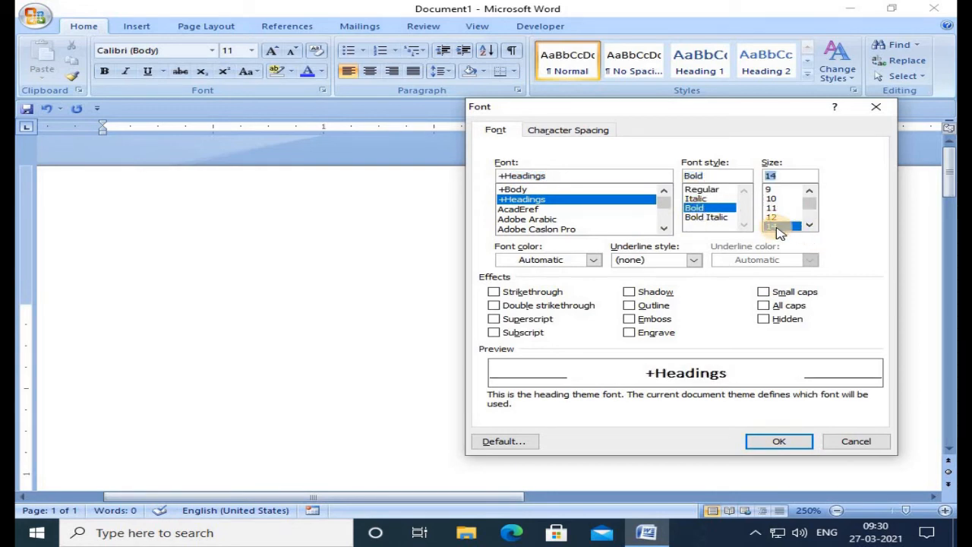
pyautogui.click(593, 259)
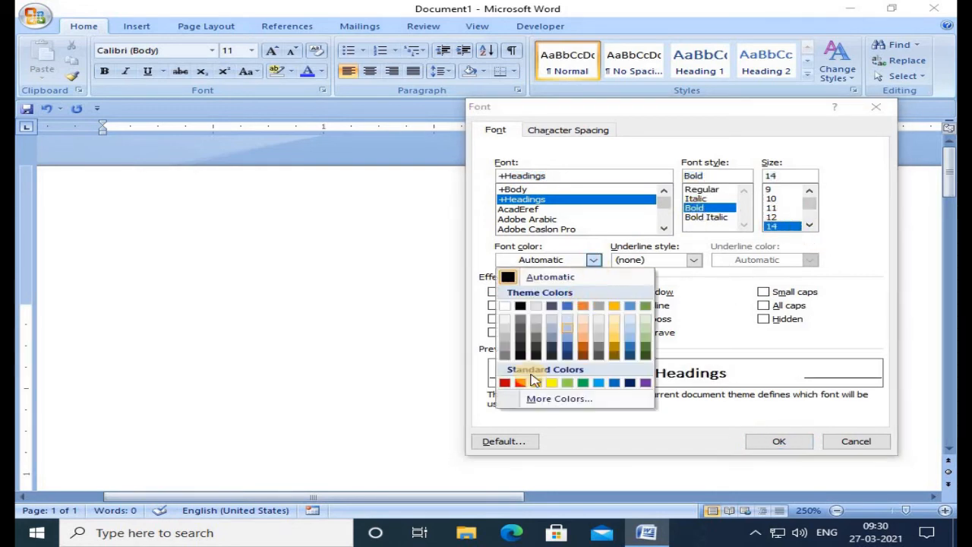
pyautogui.click(506, 382)
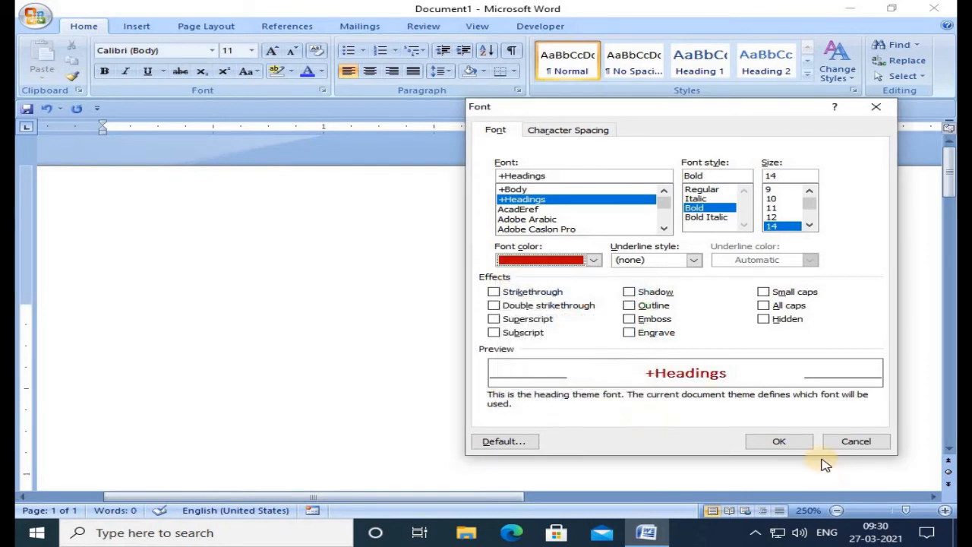
pyautogui.click(796, 441)
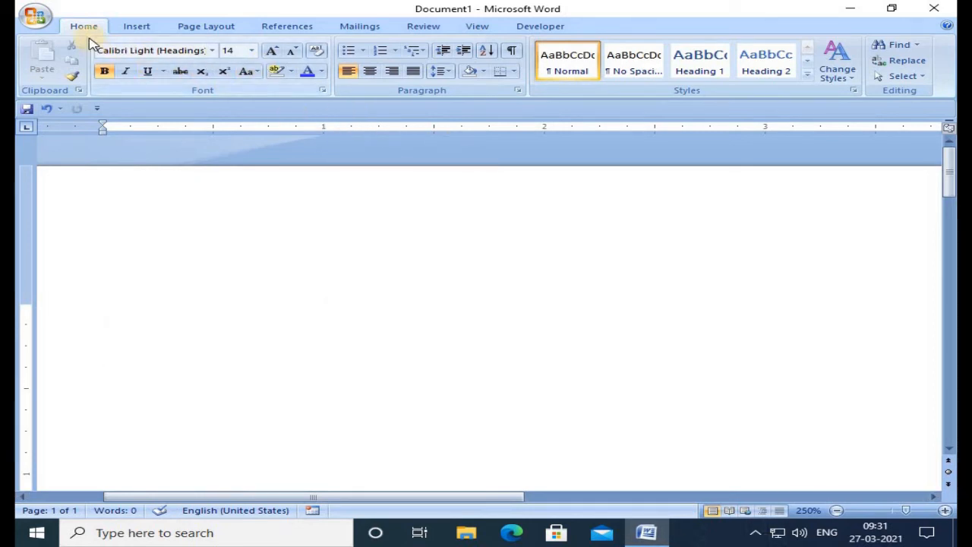
# Check the indents and spacing in the Paragraph dialog, opened from both the Home and Page Layout paragraph groups, without changing anything.
pyautogui.click(517, 91)
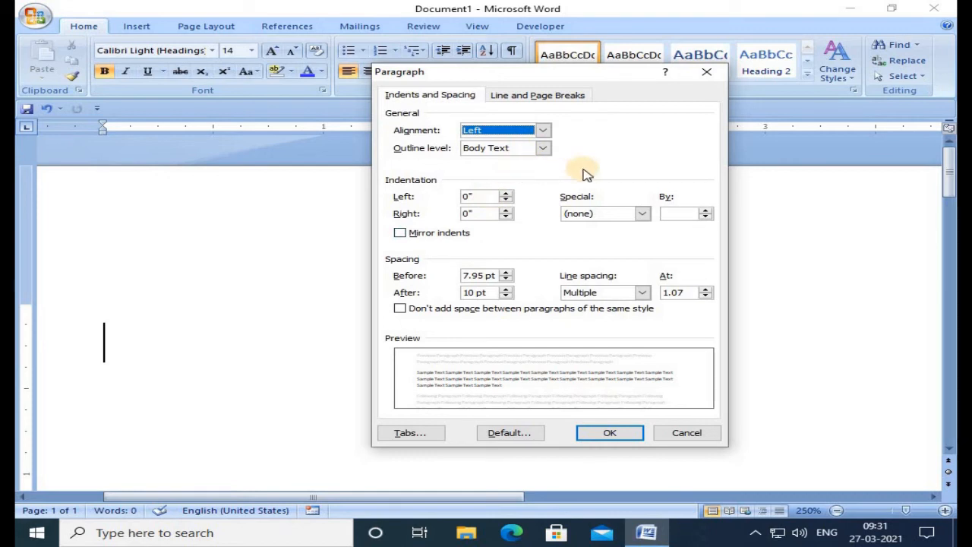
pyautogui.click(685, 432)
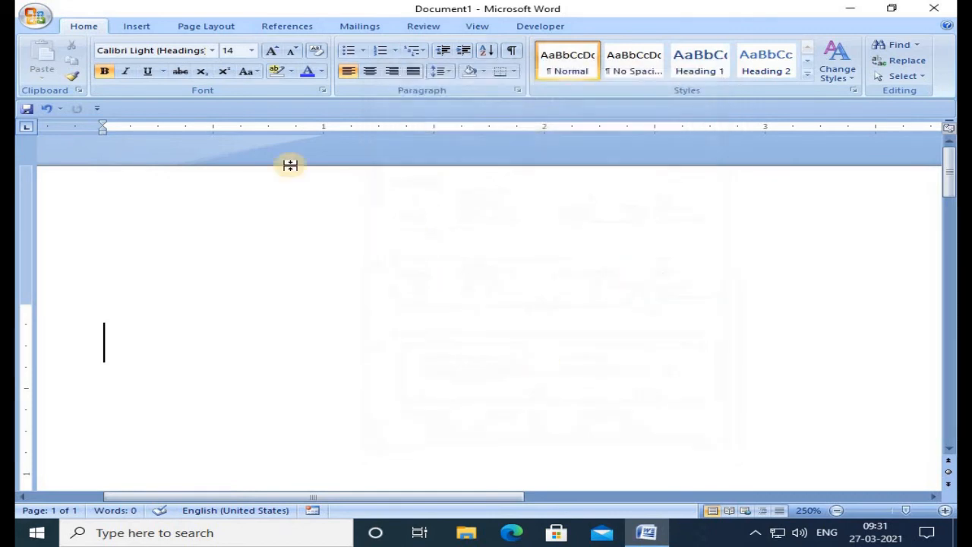
pyautogui.click(206, 28)
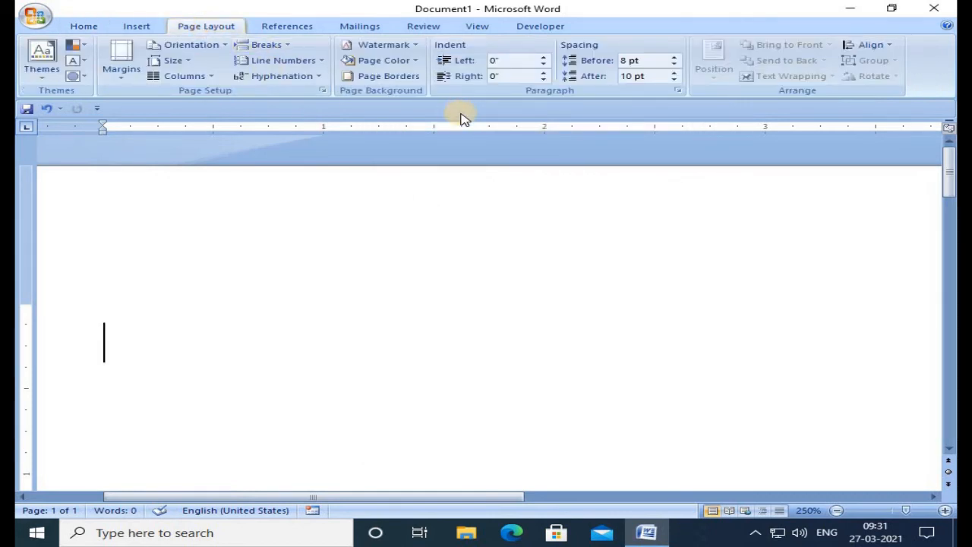
pyautogui.click(676, 89)
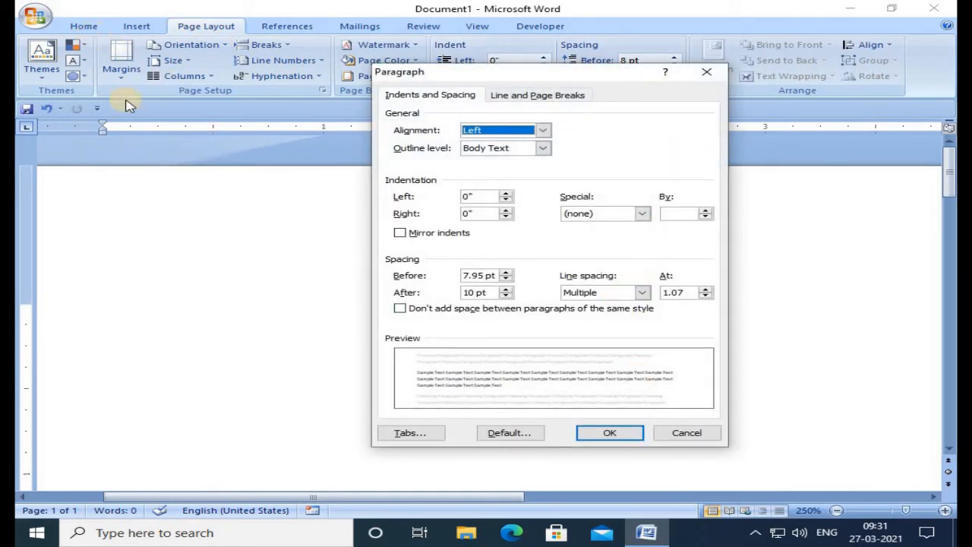
pyautogui.click(685, 432)
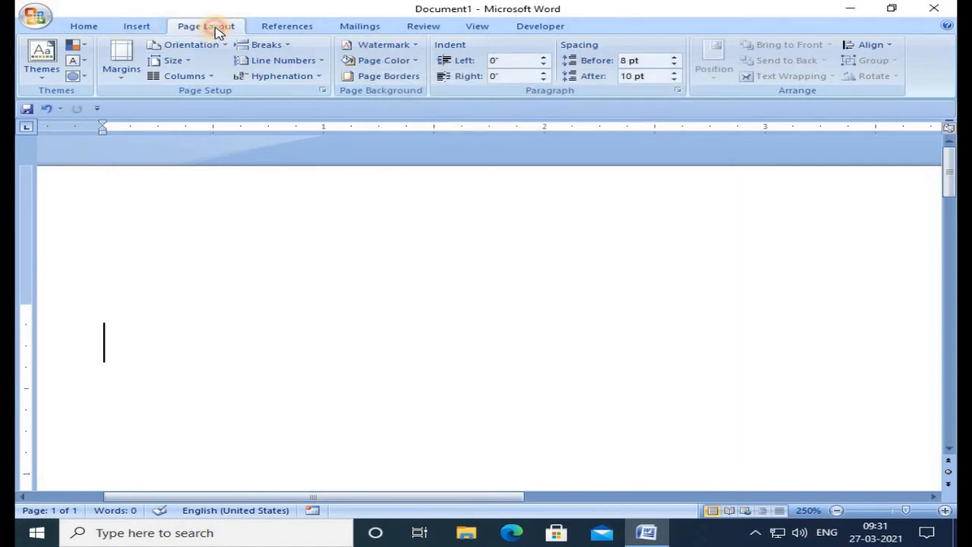
# In the Paragraph dialog, set the special indentation to First line by 0.5".
pyautogui.click(677, 91)
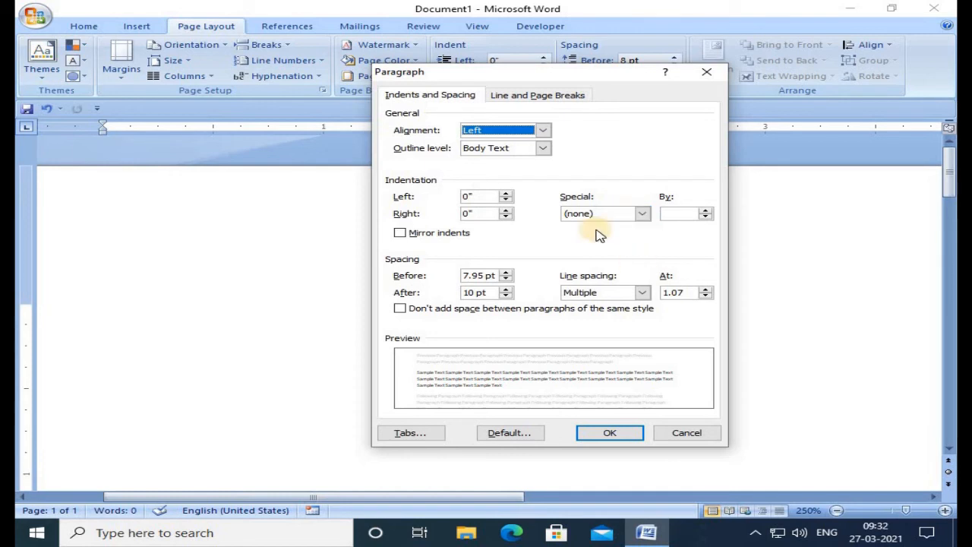
pyautogui.click(644, 214)
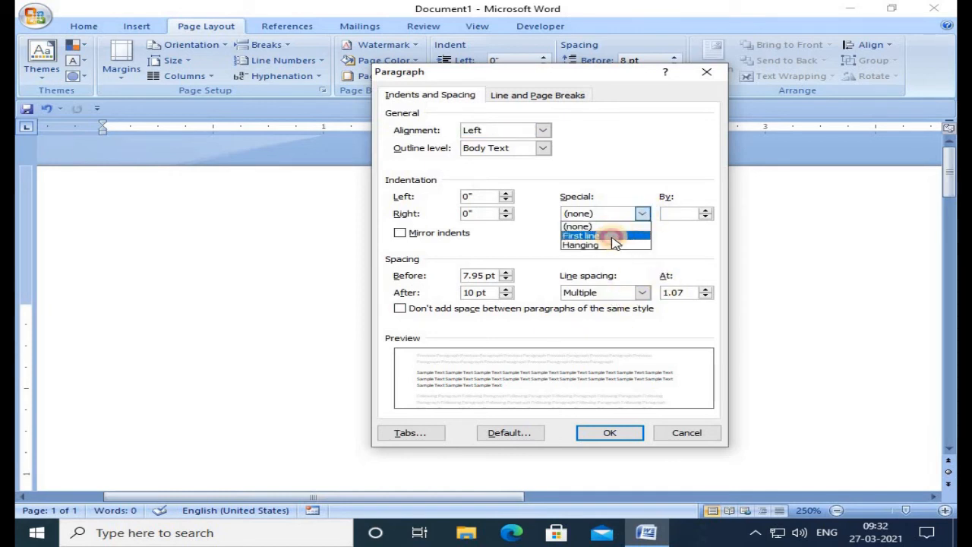
pyautogui.click(612, 236)
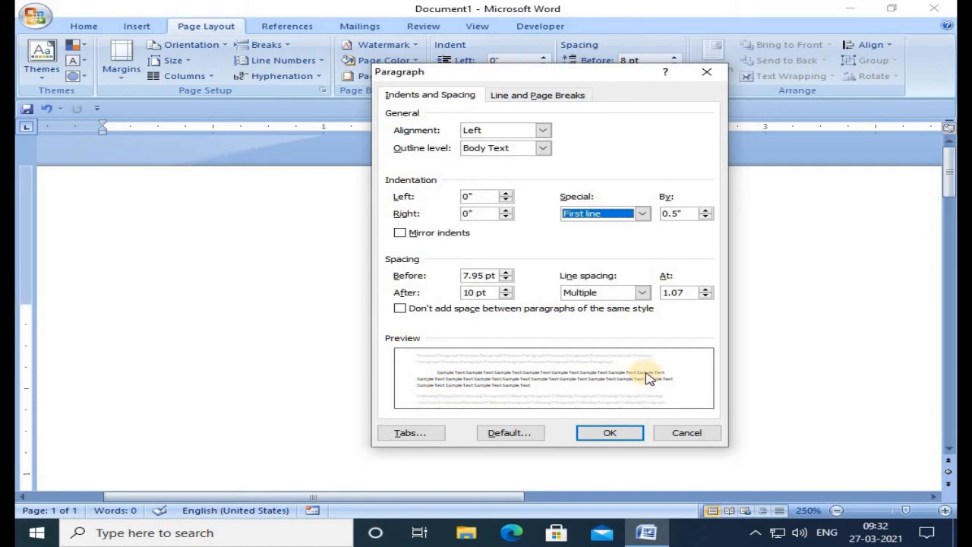
# Set the line spacing to Single with 0 spacing before and 12 pt after, and apply the paragraph settings.
pyautogui.click(643, 293)
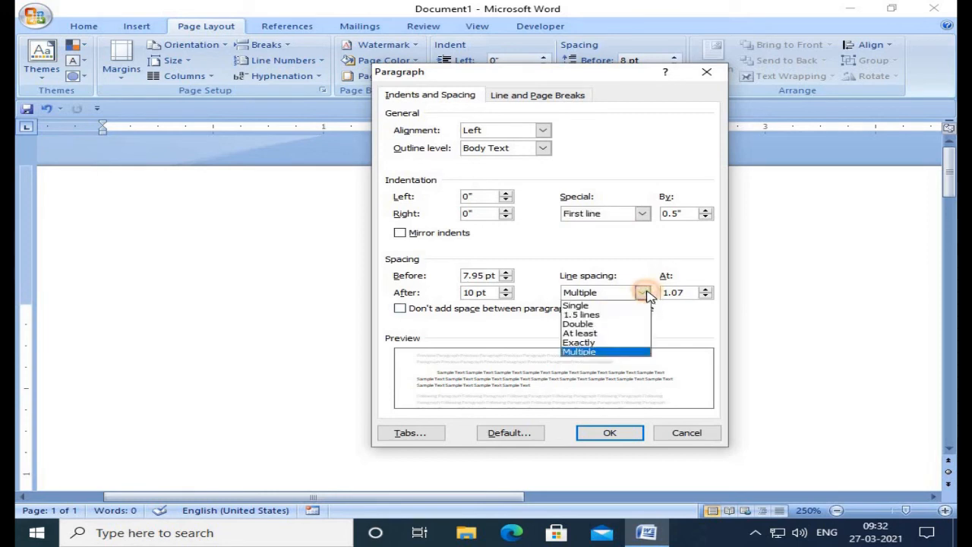
pyautogui.click(595, 307)
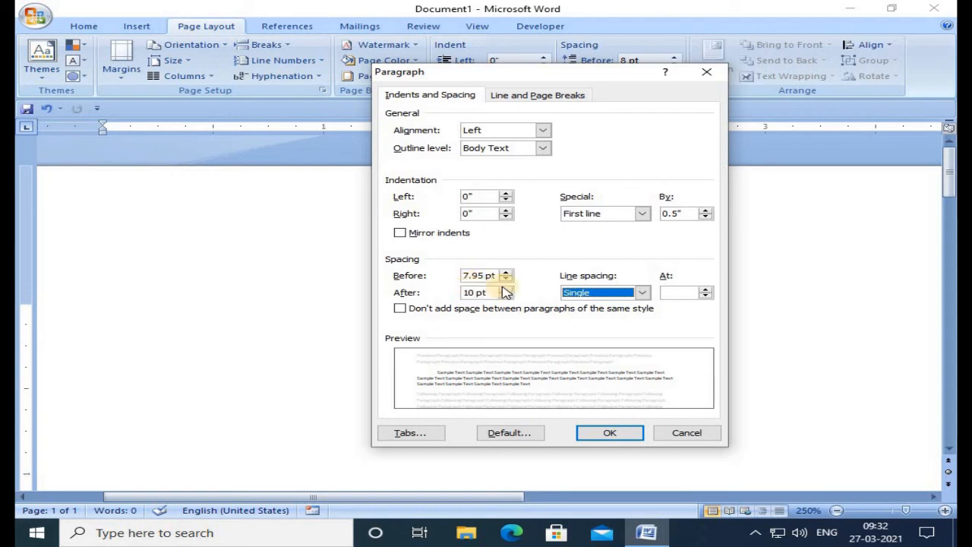
pyautogui.moveTo(466, 277); pyautogui.dragTo(495, 275)
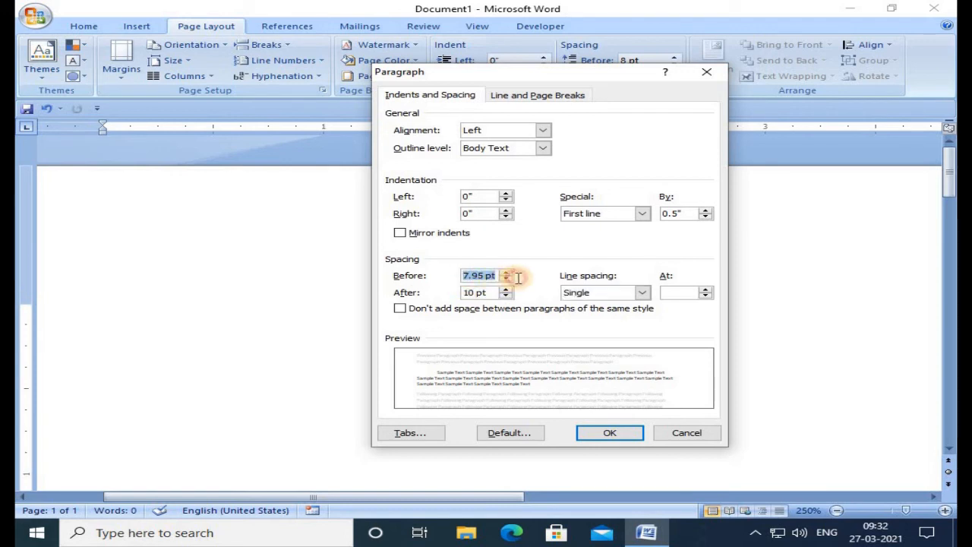
pyautogui.write('0')
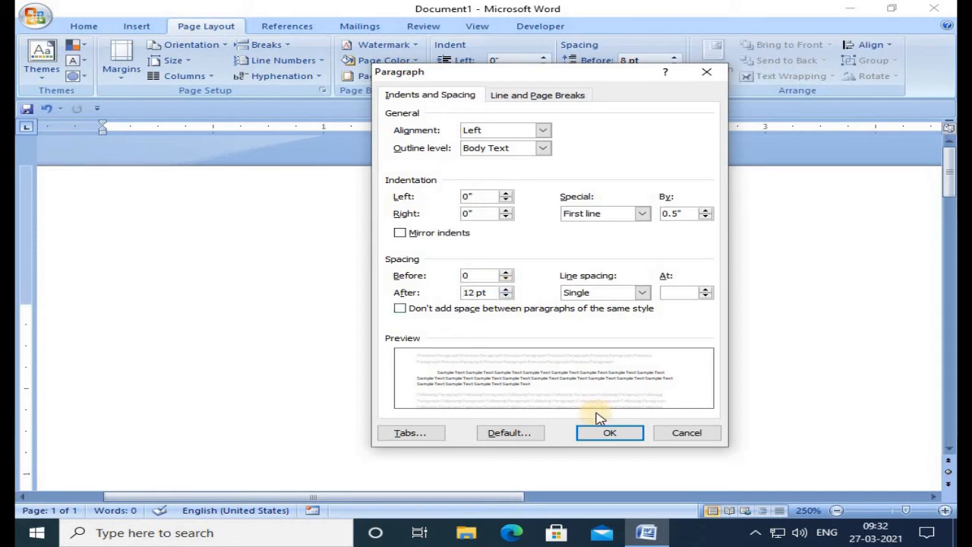
pyautogui.click(612, 433)
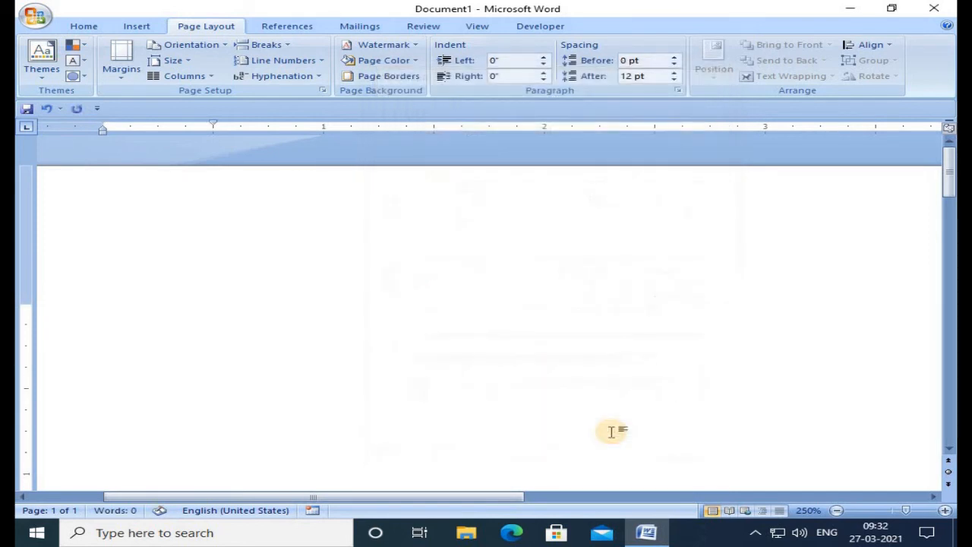
# At 100% zoom, enter a first paragraph of repeated capital "P" running into a fifth line, ending with a period.
pyautogui.click(836, 510)
pyautogui.click(836, 510)
pyautogui.click(836, 510)
pyautogui.click(836, 511)
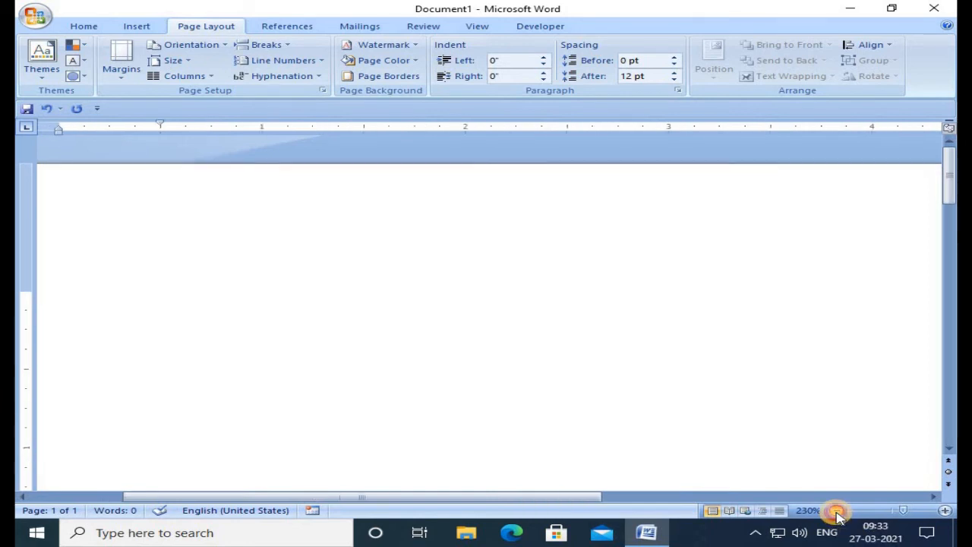
pyautogui.click(836, 511)
pyautogui.click(835, 511)
pyautogui.click(836, 510)
pyautogui.click(836, 510)
pyautogui.click(836, 510)
pyautogui.click(836, 511)
pyautogui.click(836, 510)
pyautogui.click(836, 510)
pyautogui.click(836, 510)
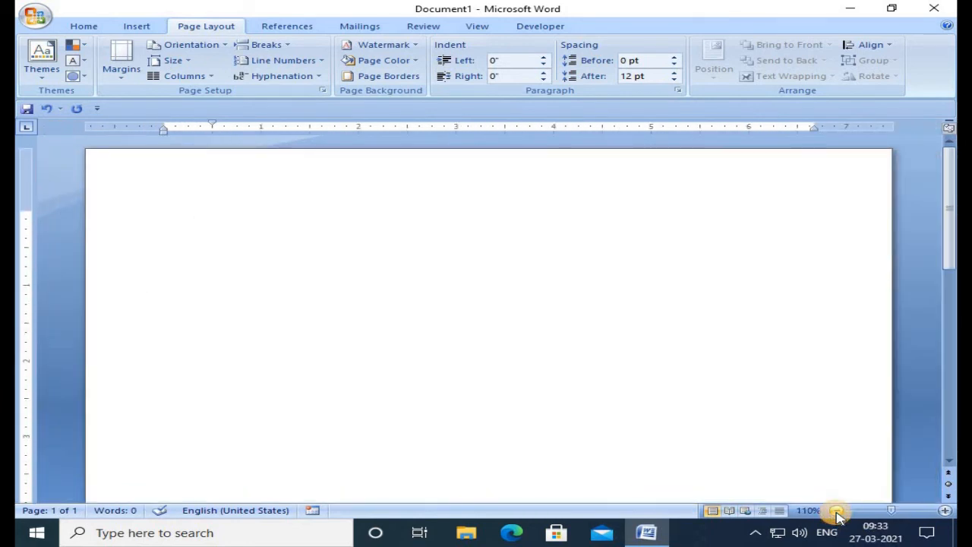
pyautogui.click(836, 510)
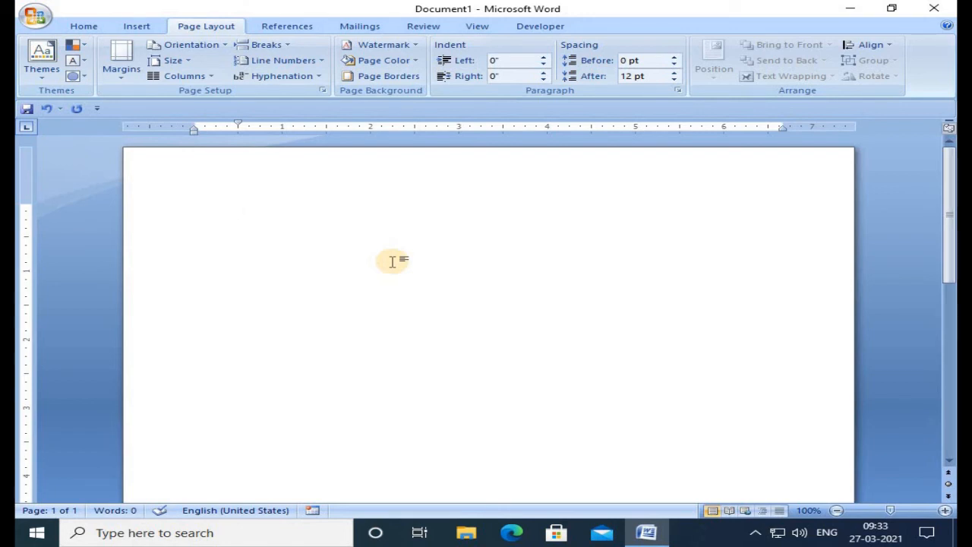
pyautogui.write('PPPPPPPPPPPPPPPPPPPPPPPPPPPPPPPPPPPPPPPPPPPPPPPPPPPPPPPPPPPPPPPPPPPPPPPPPPPPPPPPPPPPPPPPPPPPPPPPPPPPPPPPPP')
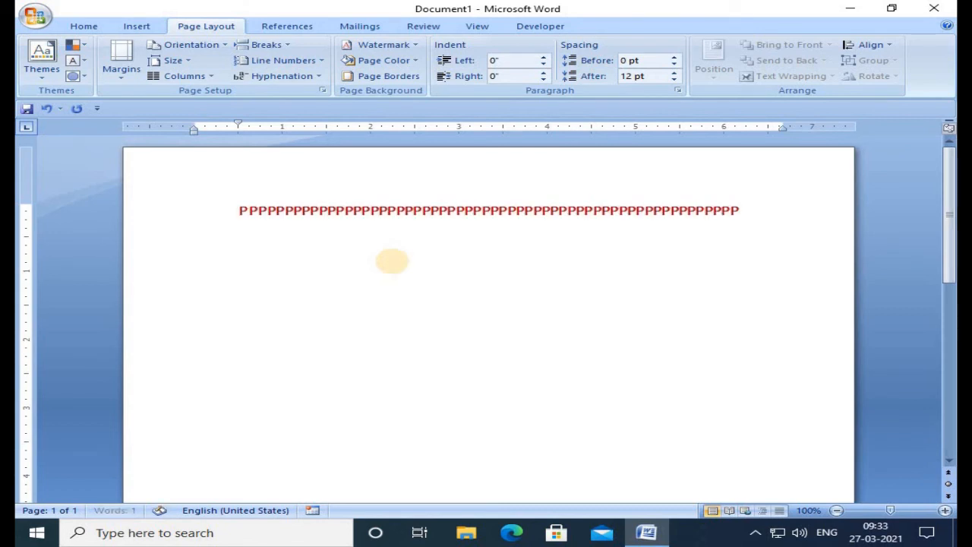
pyautogui.write('PPPPPPPPPPPPPPPPPPPPPPPPPPPPPPPPPPPPPPPPPPPPPPPPPPPPPPPPPPPP')
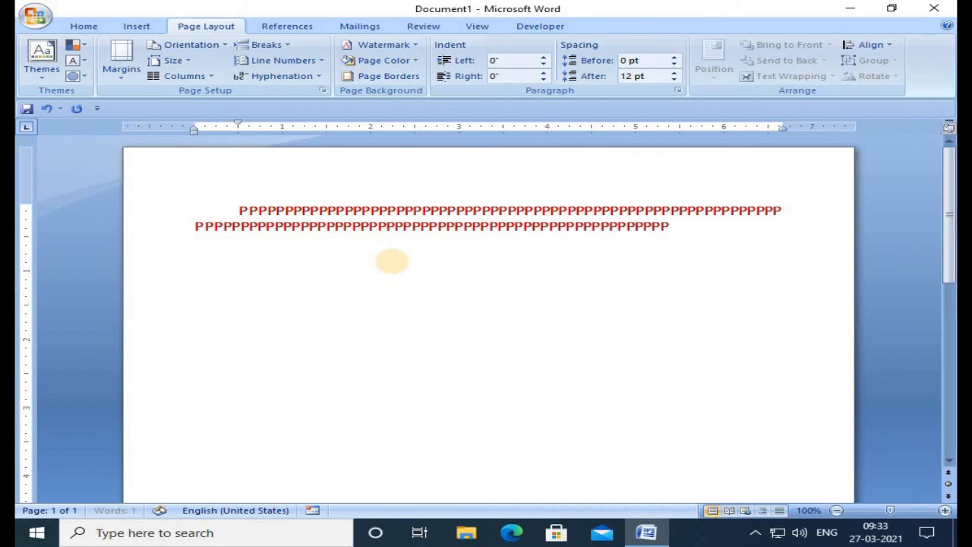
pyautogui.write('PPPPPPPPPPPPPPPPPPPPPPPPPPPPPPPPPPPPPPPPPPPPPPPPPPPPPPPPPPPP')
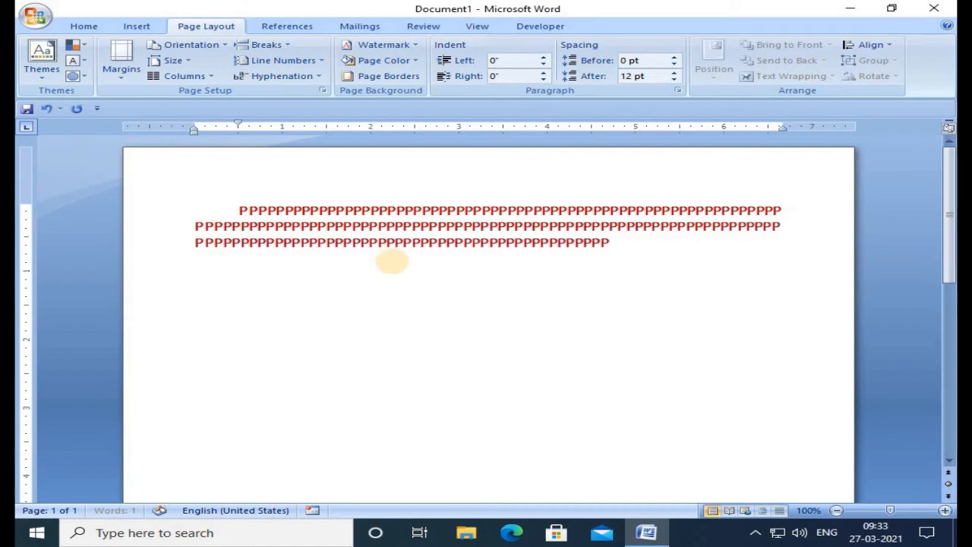
pyautogui.write('PPPPPPPPPPPPPPPPPPPPPPPPPPPPPPPPPPPPPPPPPPPP')
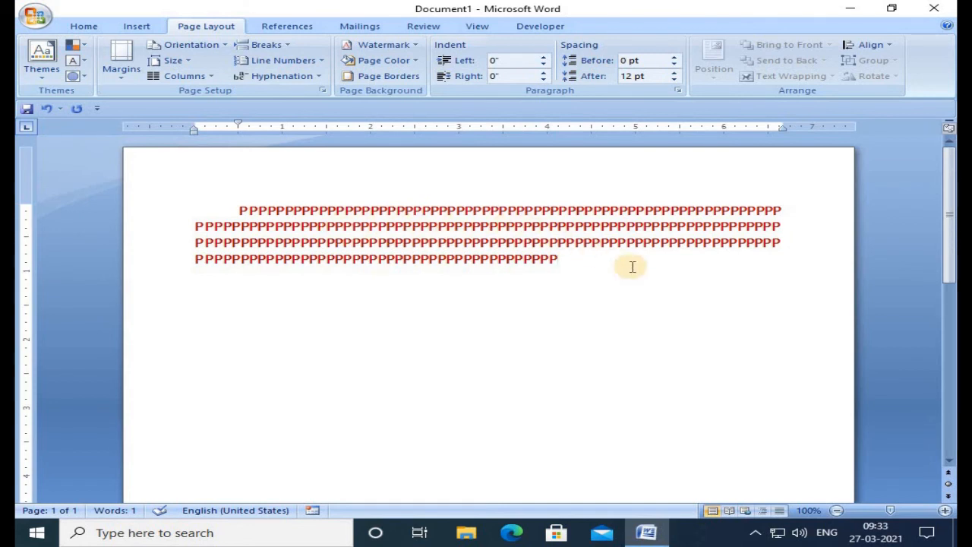
pyautogui.write('PPPPPPPPPPPPPPPPPPPPPPPPPPPPPPPPPPPPPPPPPPPPPPPPPPP')
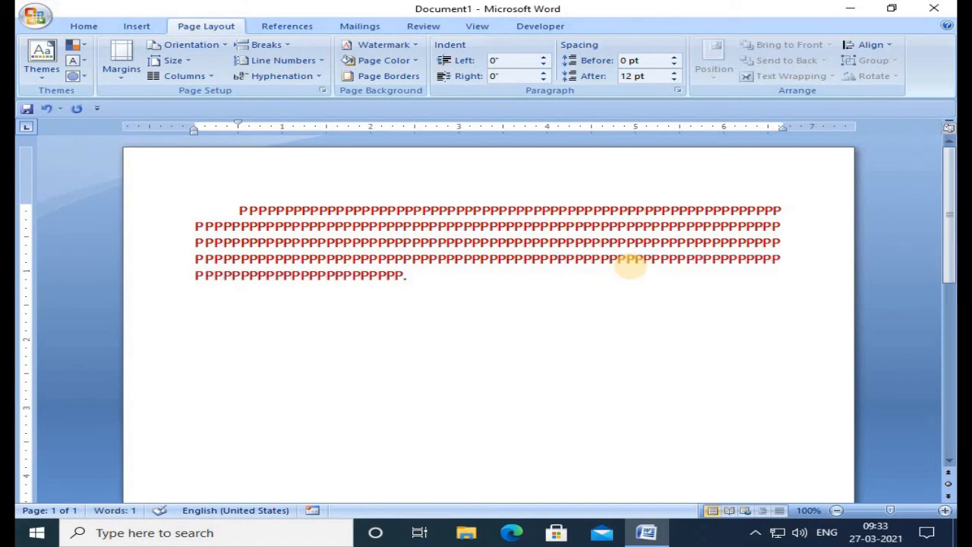
# Enter a second paragraph of repeated capital "P" running into a fourth line, ending with a period.
pyautogui.write('PPPPPPPPPPPPPPPPPPPPPPP')
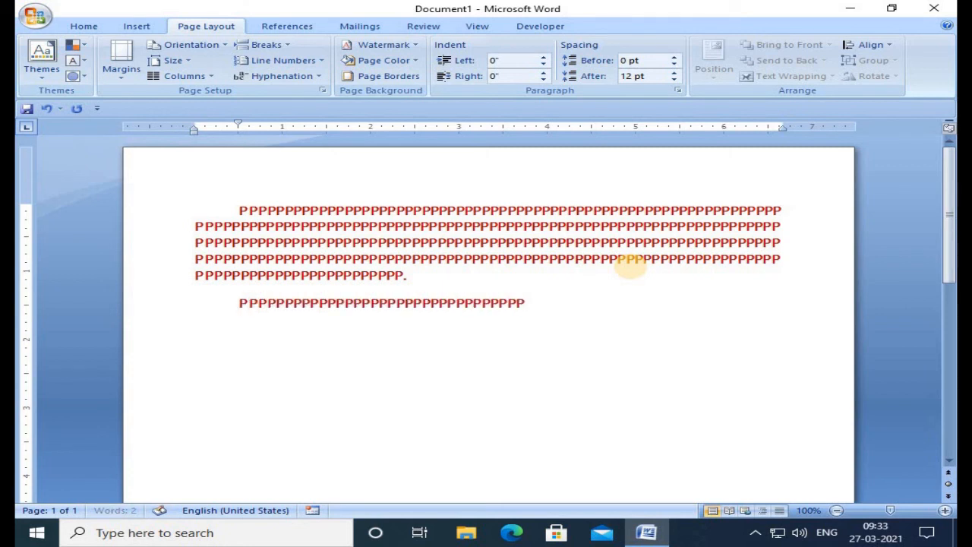
pyautogui.write('PPPPPPPPPPPPPPPPPPPPPPPPPPPPPPPPPPPPPPPPPPPPPPPPPPPPPPPPPPPPPPPPPPPP')
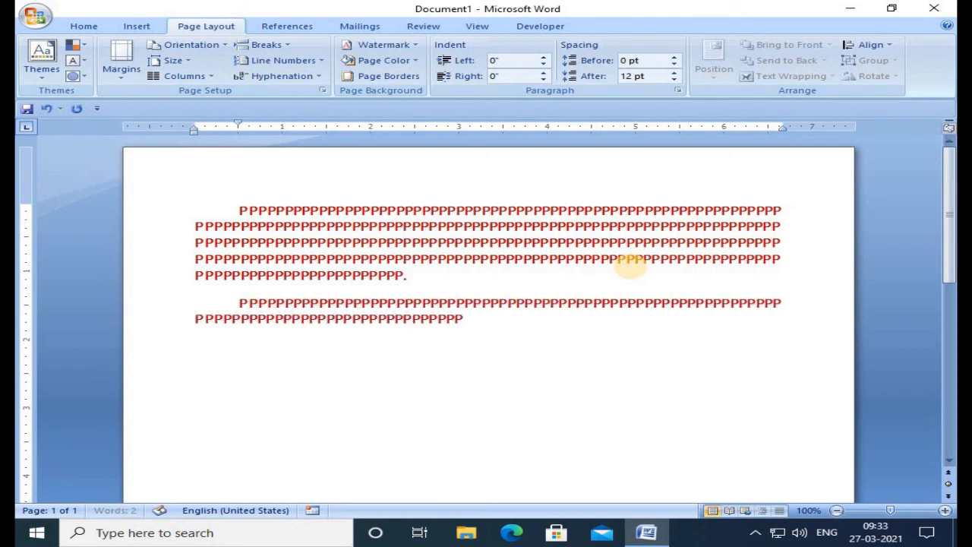
pyautogui.write('PPPPPPPPPPPPPPPPPPPPPPPPPPPPPPPPPPPPPPPPPPPPPPPPPPPPPPPPP')
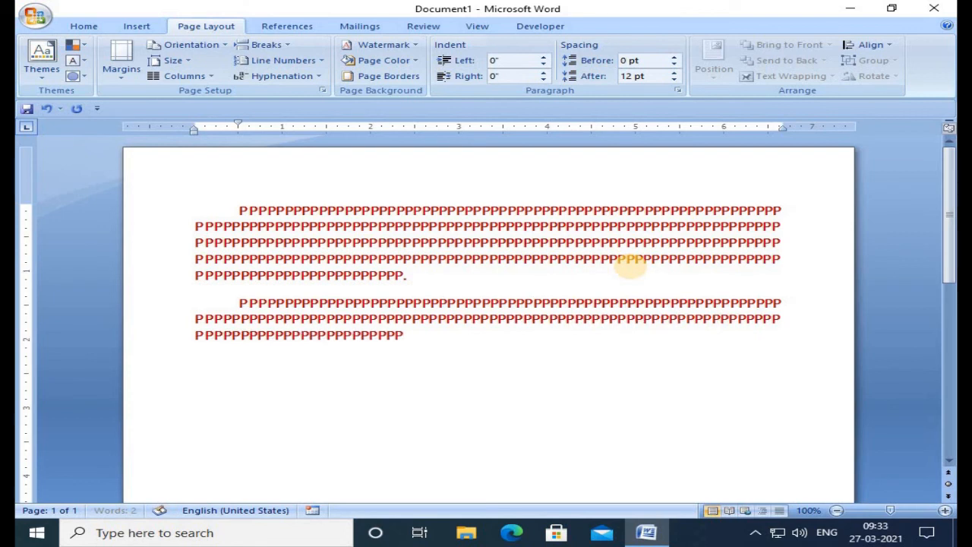
pyautogui.write('PPPPPPPPPPPPPPPPPPPPPPPPPPPPPPPPPPPPPPPPPPPPPPPPPPPPPPP')
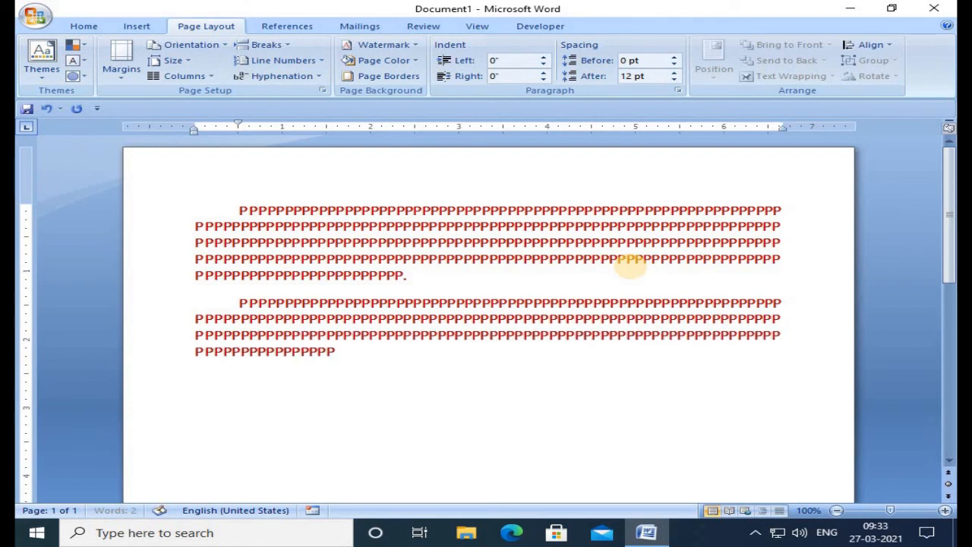
pyautogui.write('.')
# Enter a third paragraph of repeated capital "P" running into a third line, ending with a period.
pyautogui.press('Return')
pyautogui.write('PPPPPPPPPPPPPPPP')
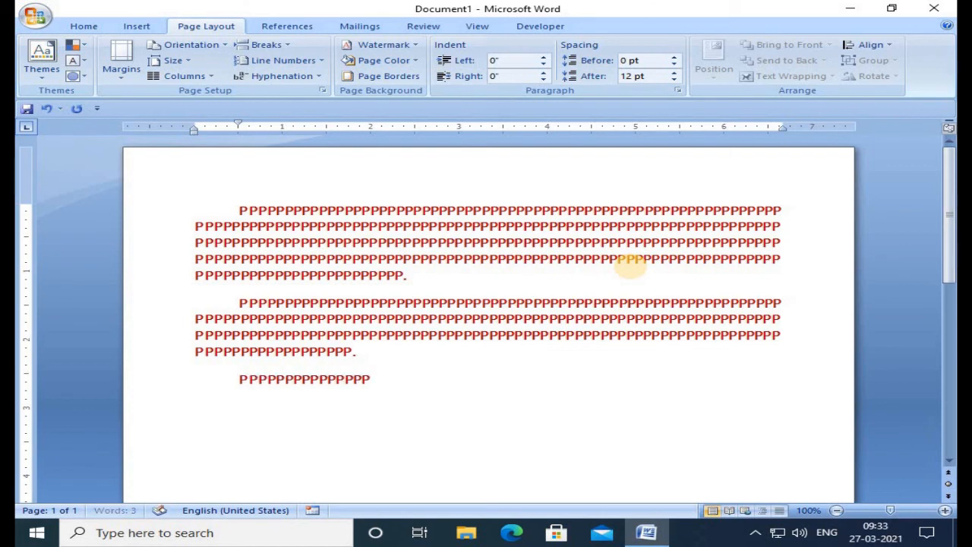
pyautogui.write('PPPPPPPPPPPPPPPPPPPPPPPPPPPPPPPPPPPPPPPPPPPPPPPPPPPPPPPPPPPPPPPP')
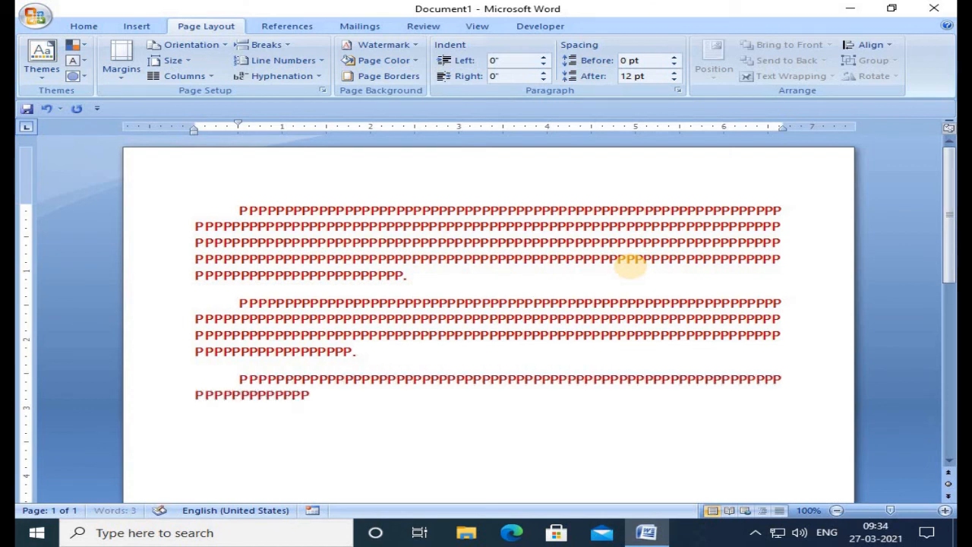
pyautogui.write('PPPPPPPPPPPPPPPPPPPPPPPPPPPPPPPPPPPPPPPPPPPPPPPPPPPPPPPPPPPPPPPPPPPPPPPPPPPPPPPPPPPPPPPPPPPPPPPPP')
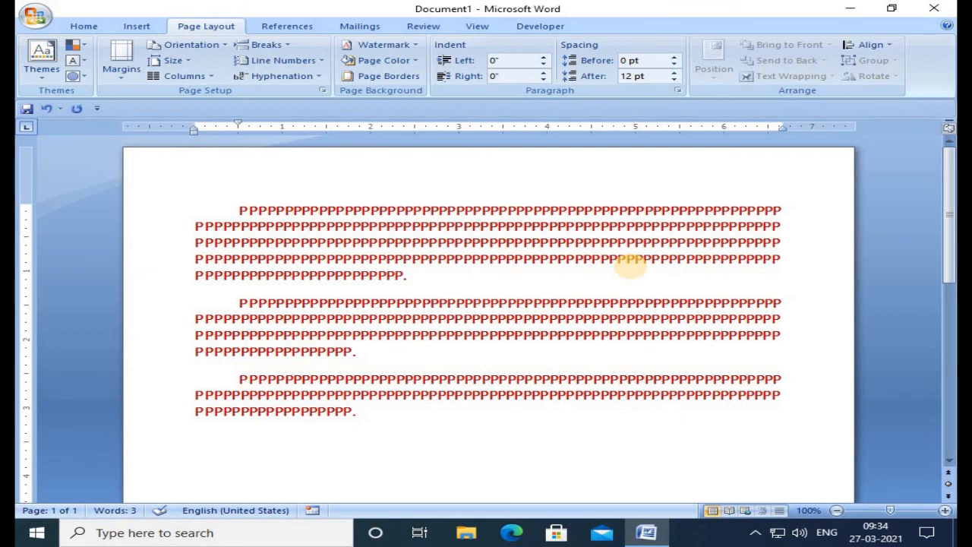
# Enter a fourth paragraph of repeated capital "P" running into a third line, ending with a period.
pyautogui.press('Return')
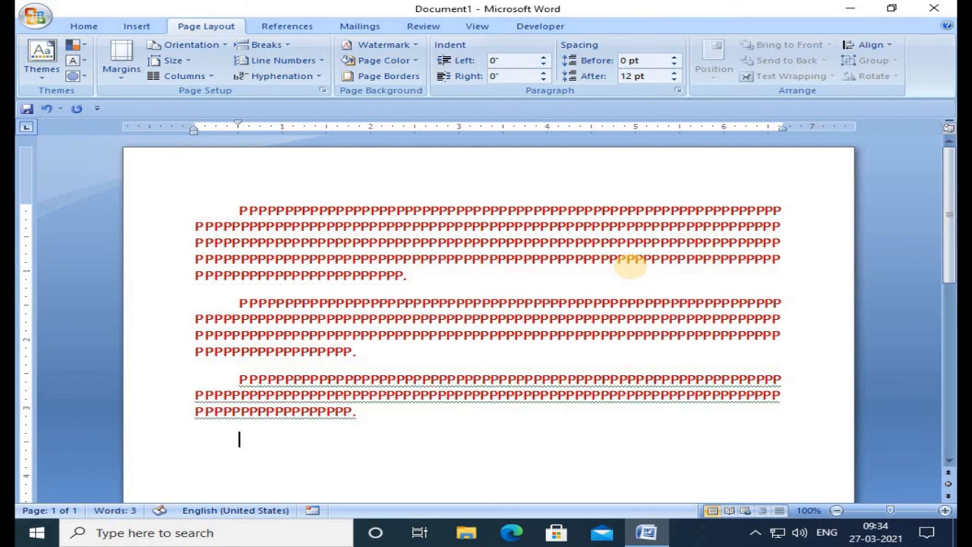
pyautogui.write('PPPPPPPP')
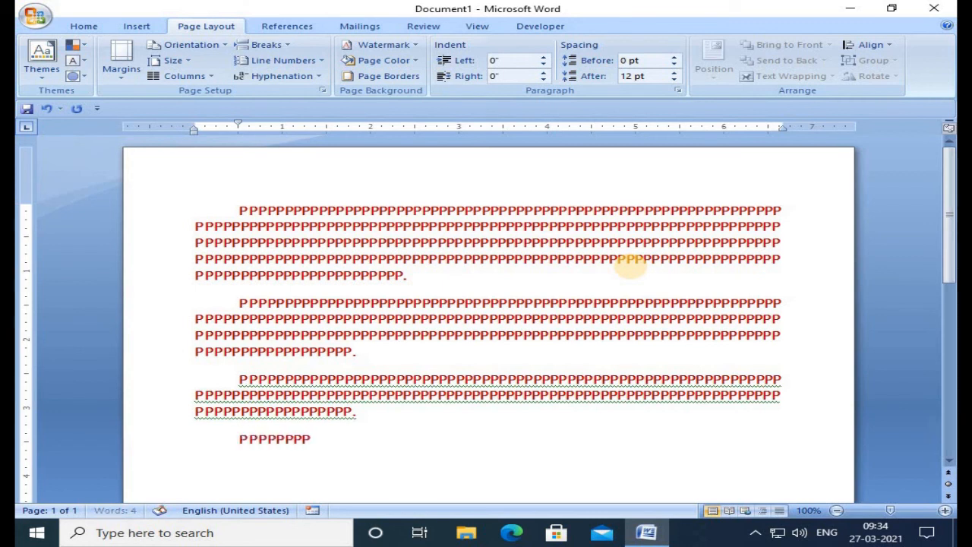
pyautogui.write('PPPPPPPPPPPPPPPPPPPPPPPPPPPPPPPPPPPPPPPPPPPPPPPPPPPPPPPPPPPPP')
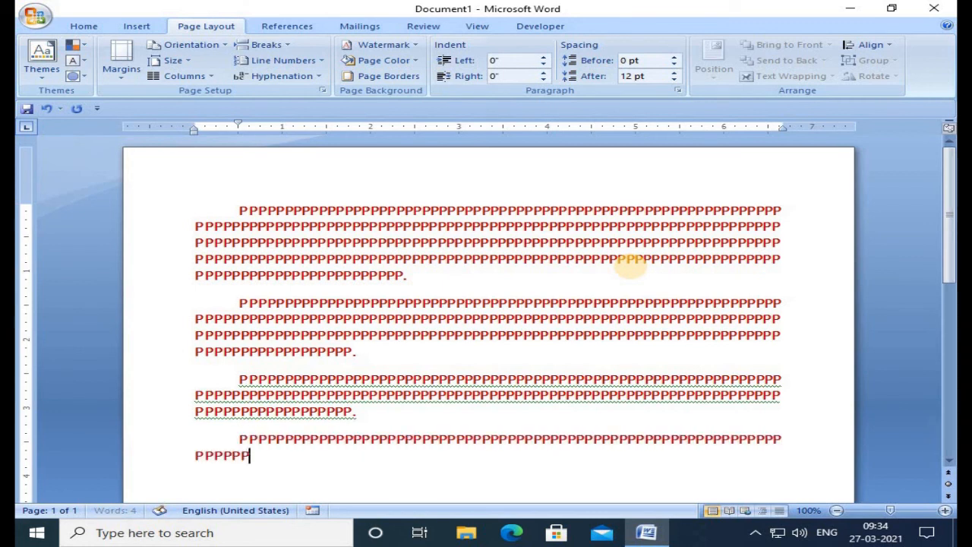
pyautogui.write('PPPPPPPPPPPPPPPPPPPPPPPPPPPPPPPPPPPPPPPPPPPPPPPPPPPPPPPPPPPPPPPPPPPPPPPPPPPPPPPPPPPPPPPPPPPPPPPPPPPPPPPPPPPPP')
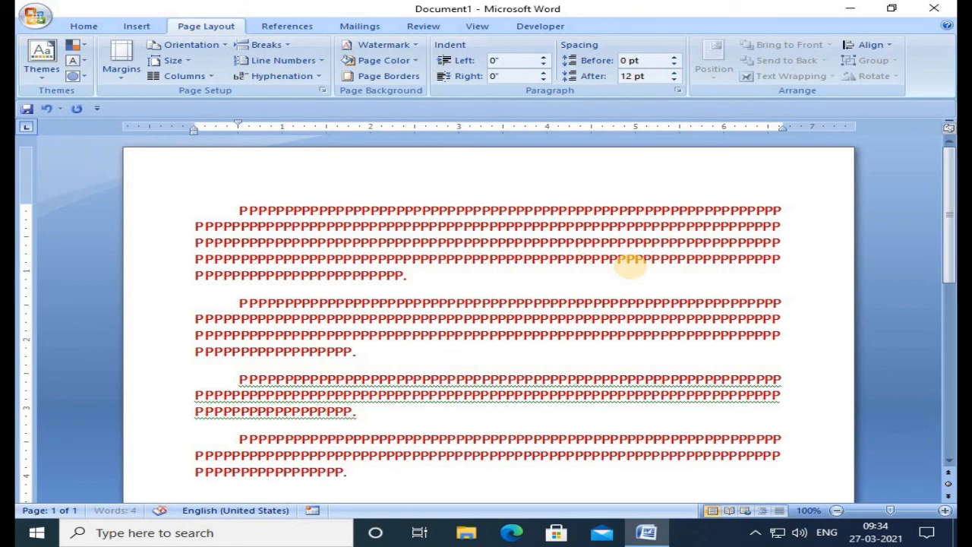
# In the Paragraph dialog, set the special indentation to Hanging for the new paragraph below the fourth one and apply it.
pyautogui.scroll(-1, 630, 264)
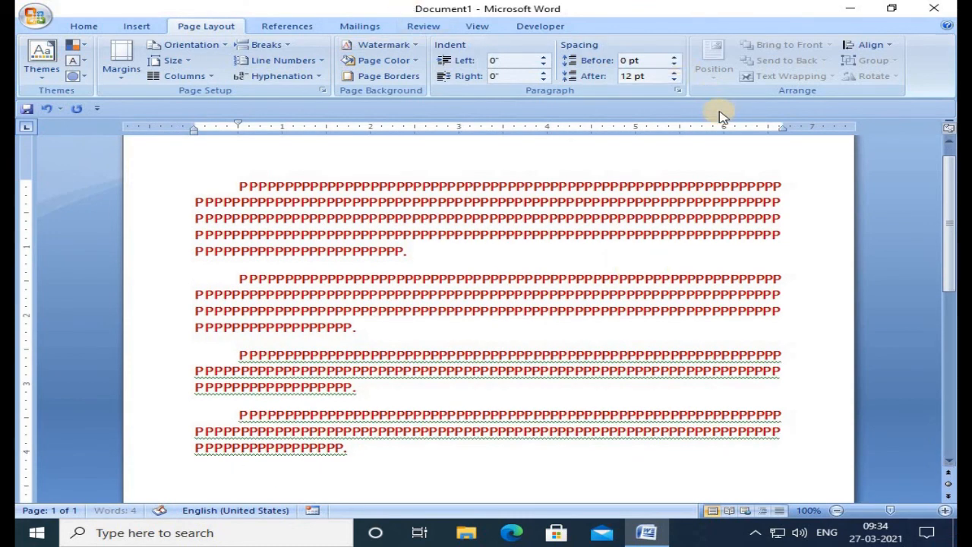
pyautogui.click(679, 91)
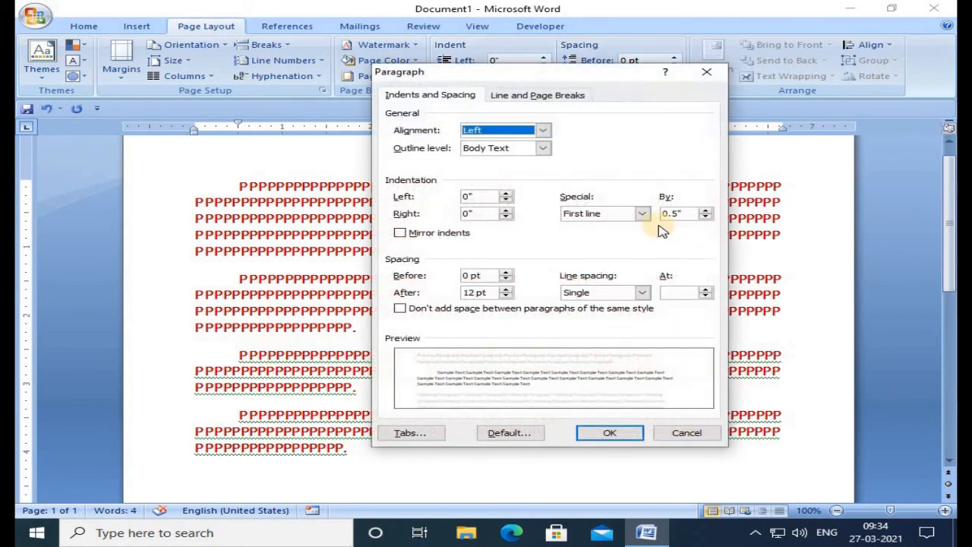
pyautogui.click(642, 215)
pyautogui.click(598, 246)
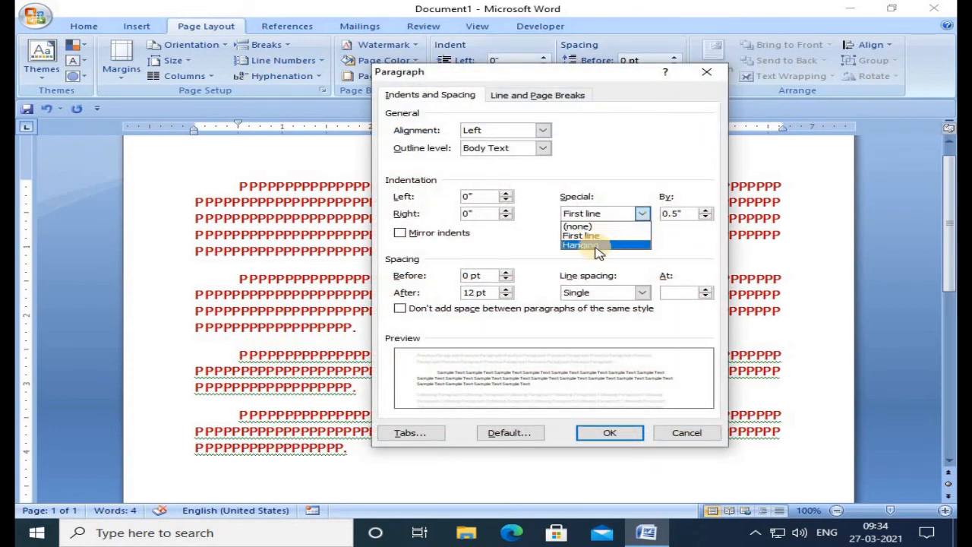
pyautogui.click(616, 434)
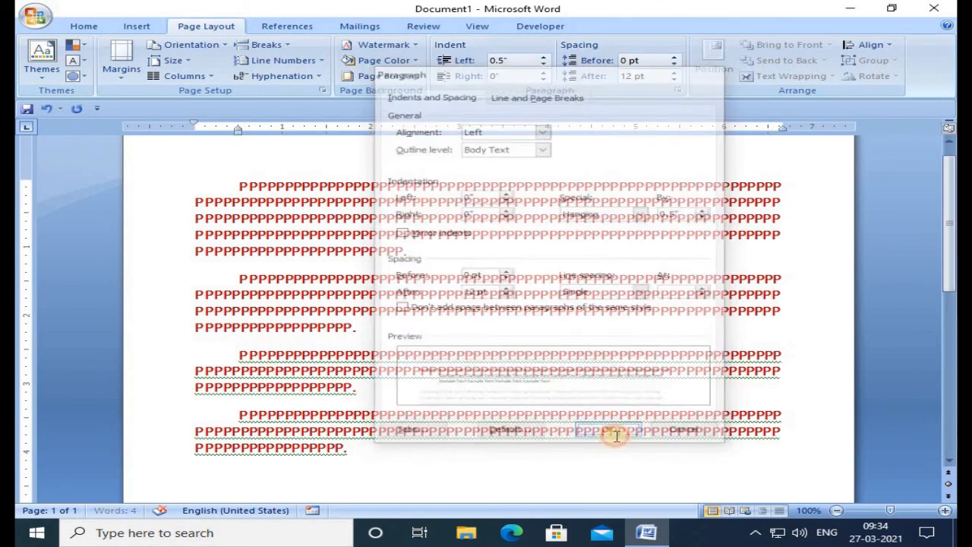
# Enter a fifth paragraph of repeated capital "P" with the hanging indent, running into a fourth line.
pyautogui.scroll(-1, 615, 435)
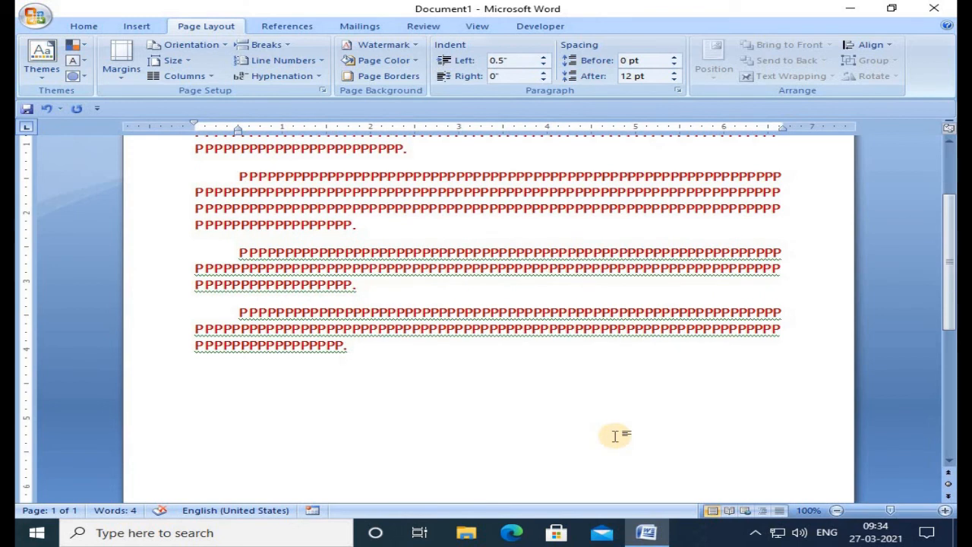
pyautogui.write('PPPPPPPPPPPPPPPPPPPPPPPPPPPPPPPPPPPPPPP')
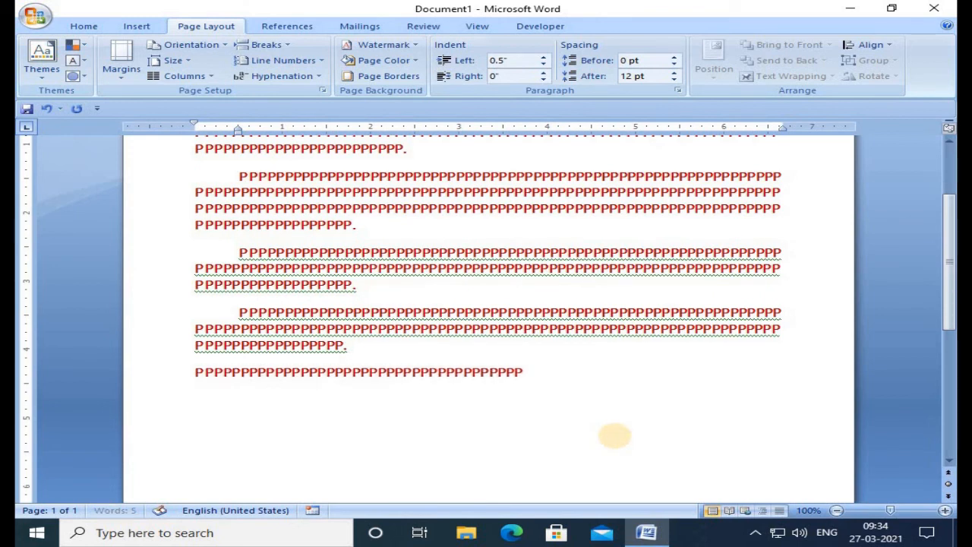
pyautogui.write('PPPPPPPPPPPPPPPPPPPPPPPPPPPPPPPPPPPPPPPPPPPPPPPPPPPPPPPPPPPPPPPPPPPPPPPPP')
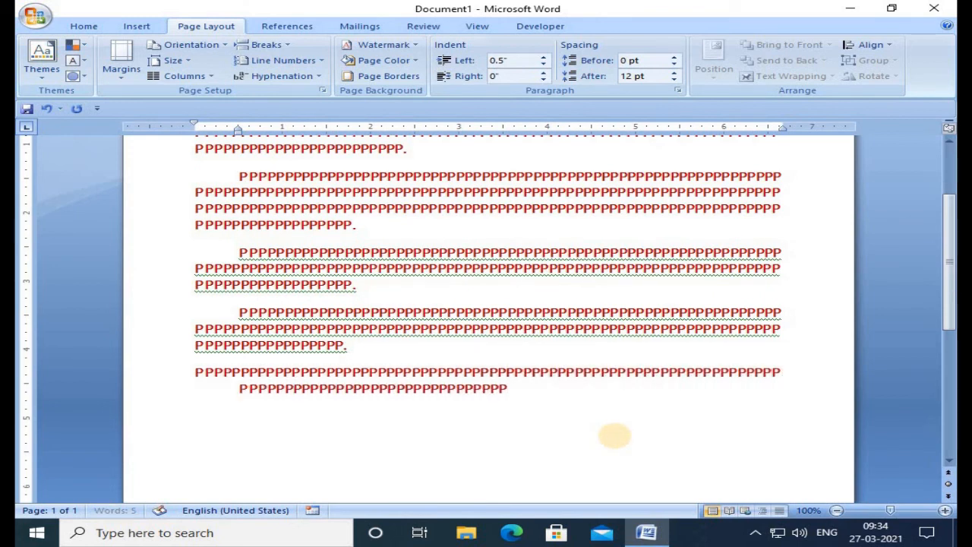
pyautogui.write('PPPPPPPPPPPPPPPPPPPPPPPPPPPPPPPPPPPPPPPPPPPPPPPPPPPPPPPPPPPPPP')
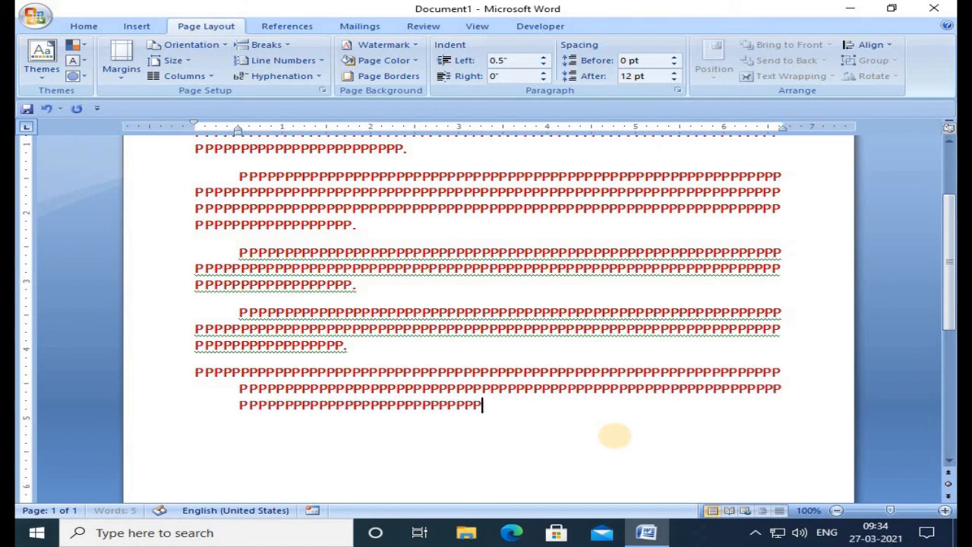
pyautogui.write('PPPPPPPPPPPPPPPPPPPPPPPPPPPPPPPPPPPPPPPPPPPPPPPPPPPPPPPPPP')
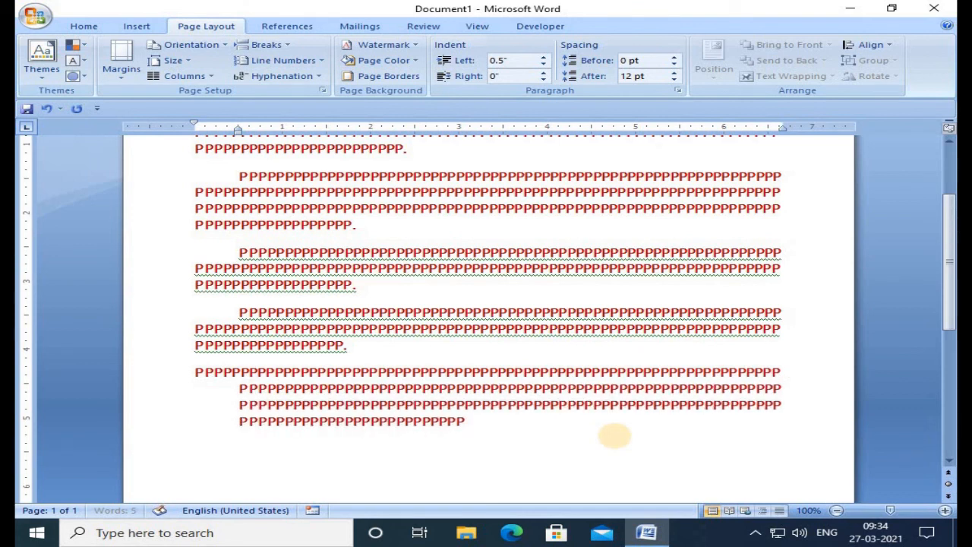
# Enter a sixth paragraph of repeated capital "P" with the hanging indent, running into a third line.
pyautogui.press('Return')
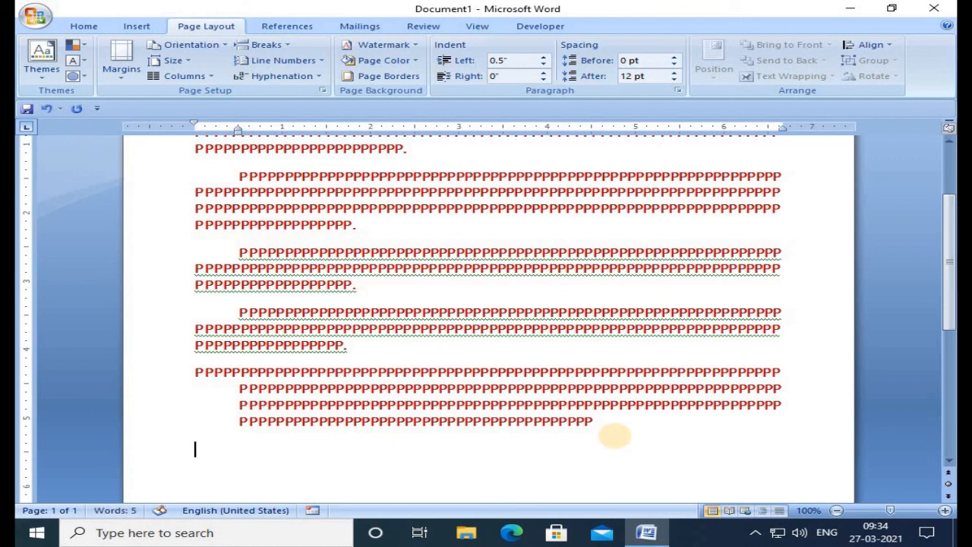
pyautogui.write('PPPPPPPPPPPPPPPPPPPPPPPPPPPPPPPPPPPPPPPPPPPPPPPPPPPPPPPPP')
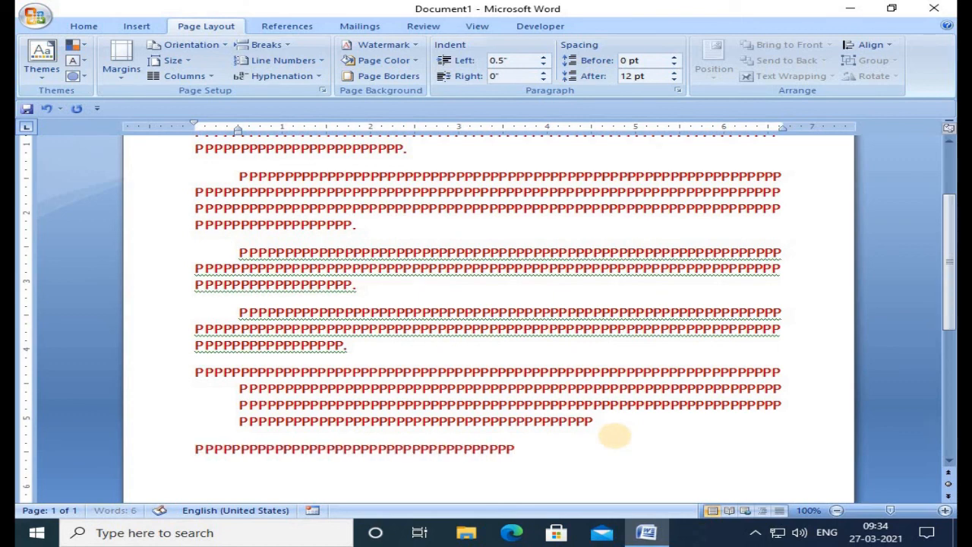
pyautogui.write('PPPPPPPPPPPPPPPPPPPPPPPPPPPPPPPPPPPPPPPPPPPPPPPPPPPPPPPPPPPPPPPPPPPPPPPPPPPPPPPPPPPPP')
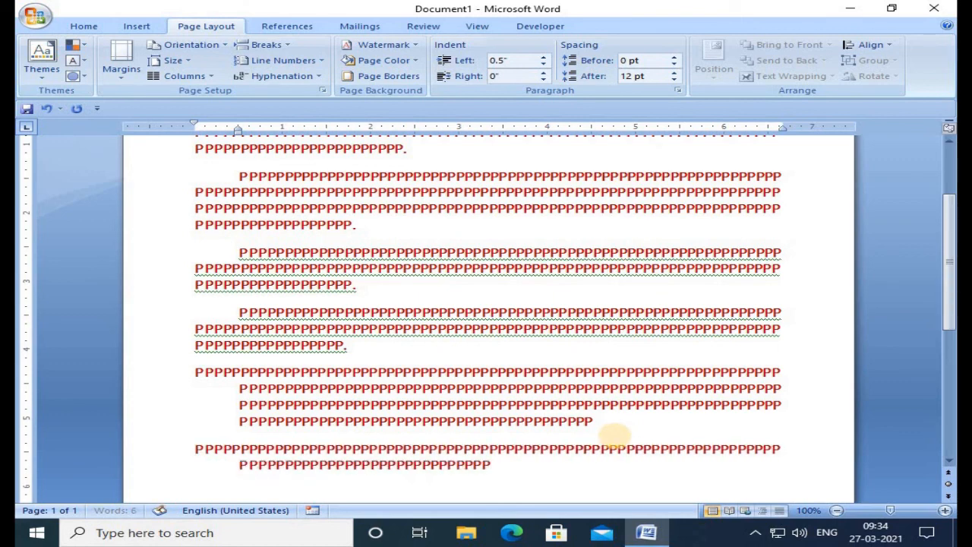
pyautogui.write('PPPPPPPPPPPPPPPPPPPPPPP')
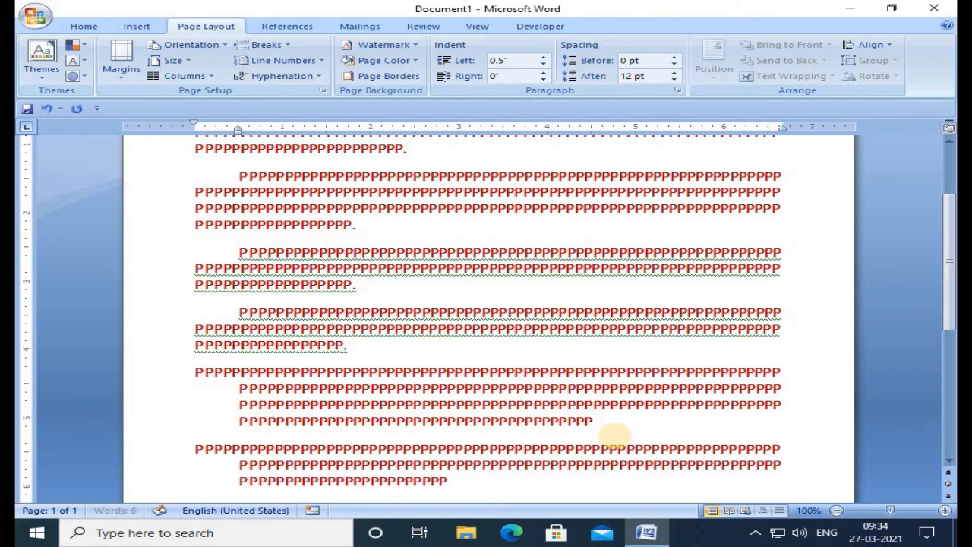
# Start a new paragraph below the sixth one and set its special indentation to (none) in the Paragraph dialog.
pyautogui.press('Return')
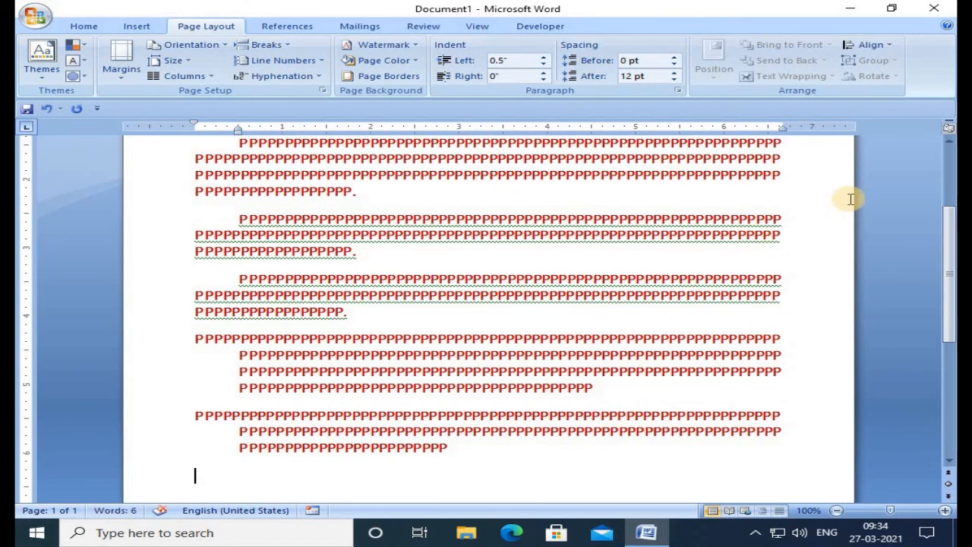
pyautogui.click(676, 90)
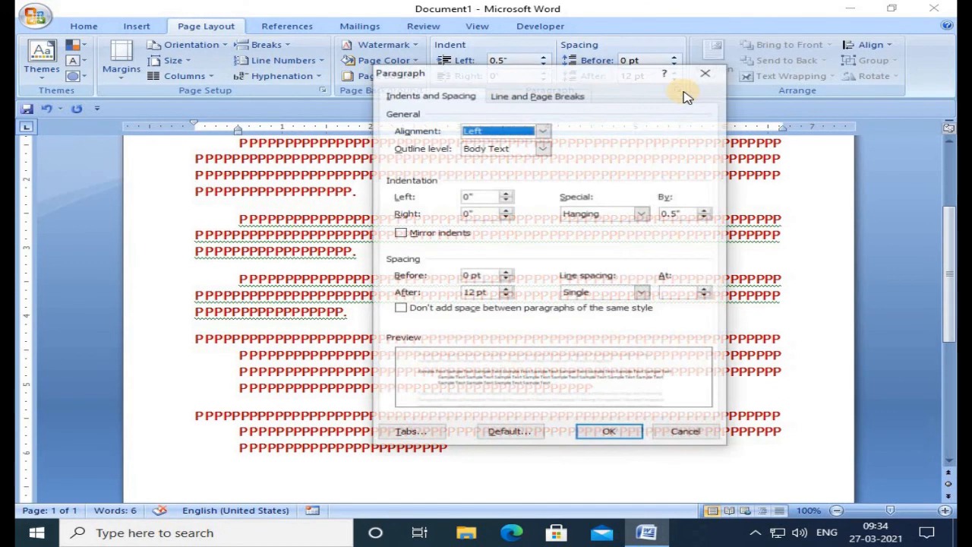
pyautogui.click(644, 213)
pyautogui.click(612, 225)
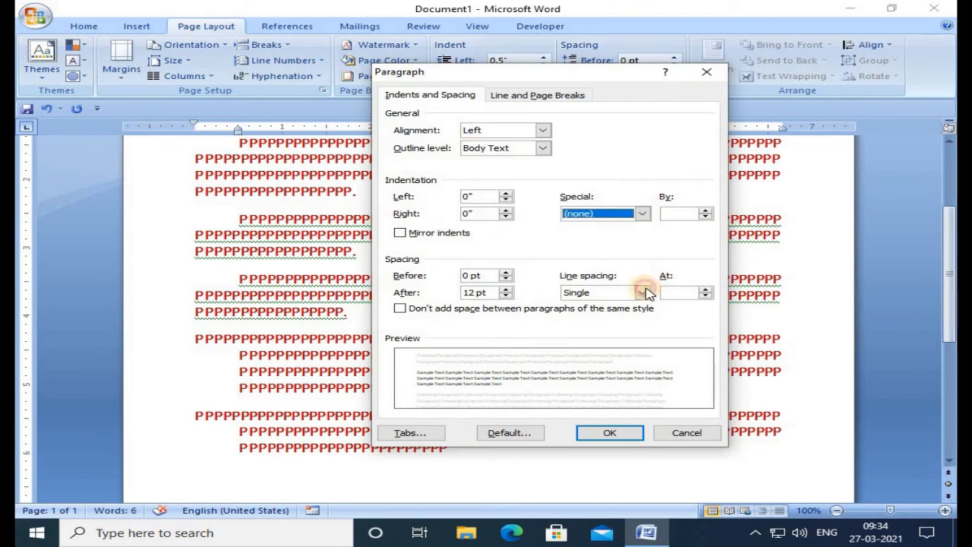
pyautogui.click(623, 437)
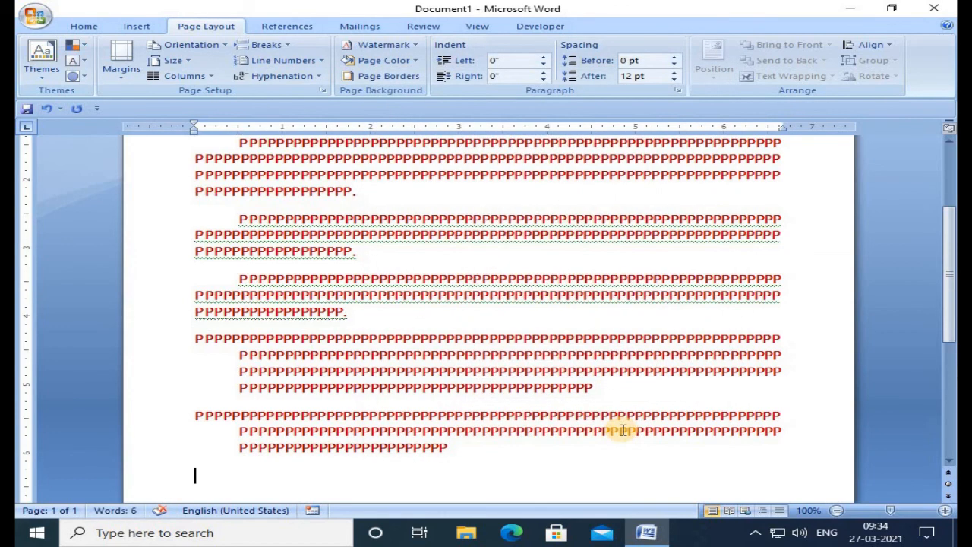
# Enter a seventh paragraph of repeated capital "P" without special indentation, nearly filling three lines.
pyautogui.write('PPPPPPPPPPPPPPPPPPPPPPPP')
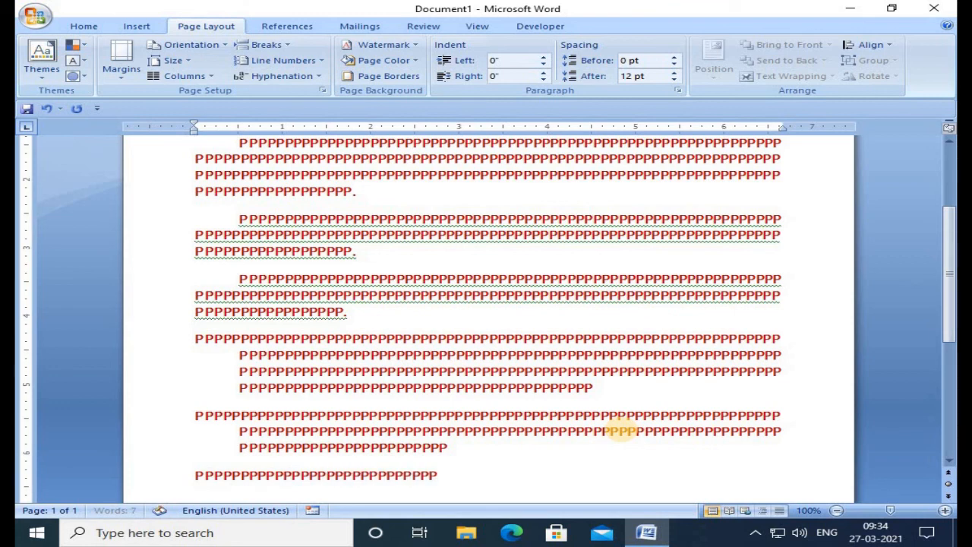
pyautogui.write('PPPPPPPPPPPPPPPPPPPPPPPPPPPPPPPPPPPPPPPPPPPPPPPPPPPPPPPPPPPPPPPPPPPPPPPPPPPPPPPPPPPPPPPPPPPPPPPP')
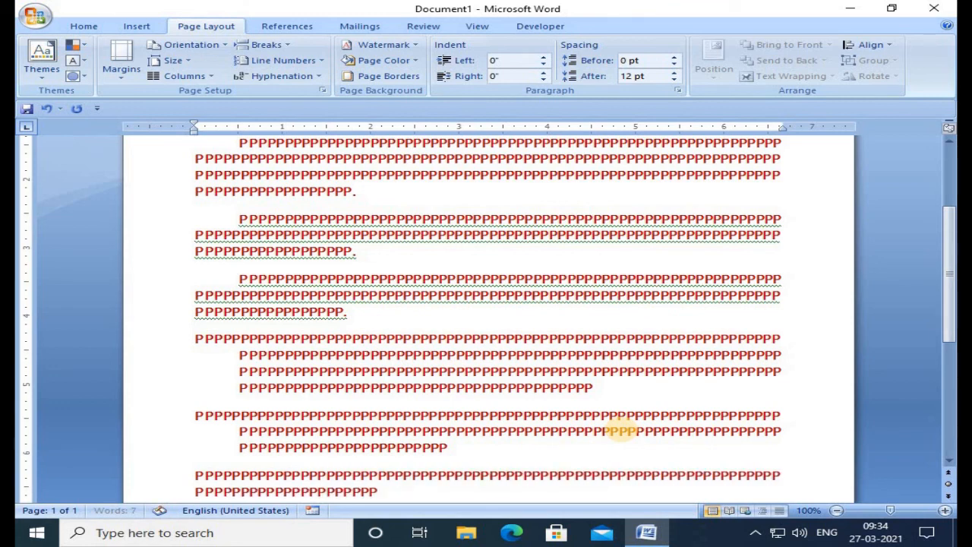
pyautogui.write('PPPPPPPPPPPPPPPPPPPPPPPPPPPPPPPPPPPPPPPPPPPPPPPPPPP')
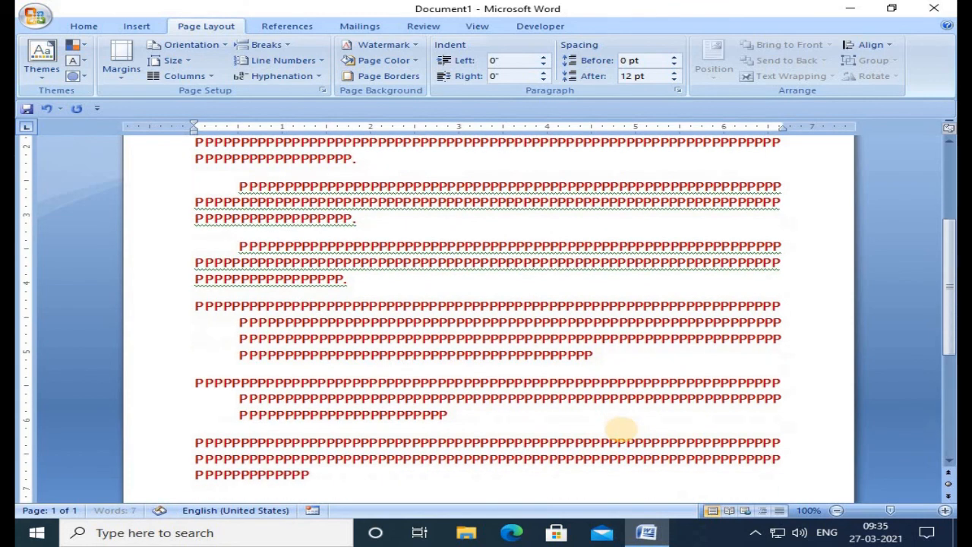
pyautogui.write('PPPPPPPPPPPPPPPPPPPPPPPPPPPPPPPPPPPPPPPPPPPPPPPPPPPP')
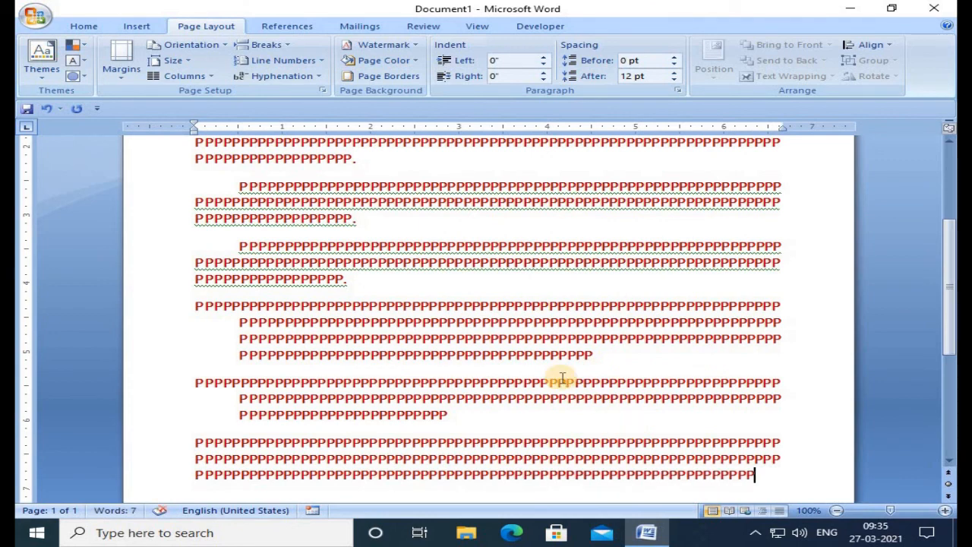
# Compare the first-line, hanging and unindented paragraphs by highlighting an example of each, and clear the selection.
pyautogui.scroll(1, 561, 377)
pyautogui.scroll(4, 560, 376)
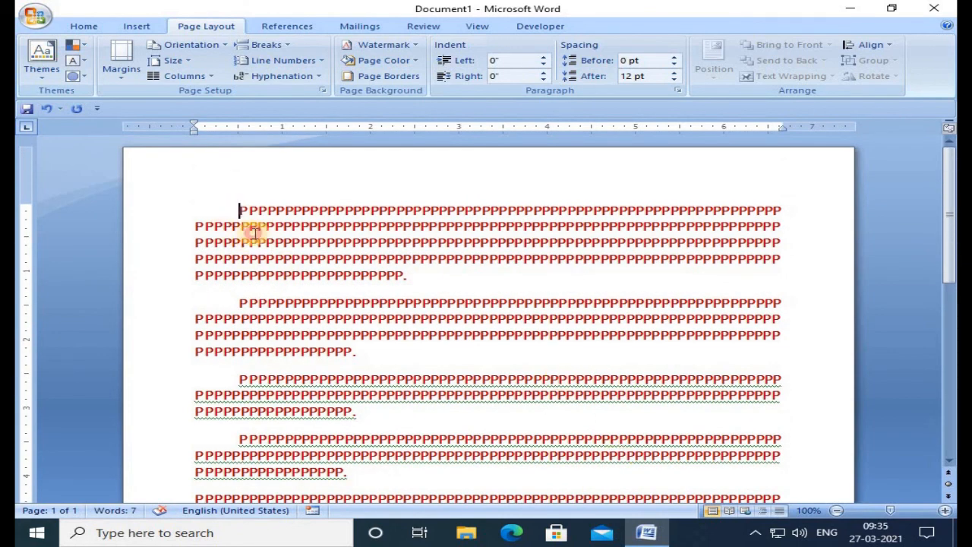
pyautogui.moveTo(251, 228); pyautogui.dragTo(428, 278)
pyautogui.scroll(-6, 428, 279)
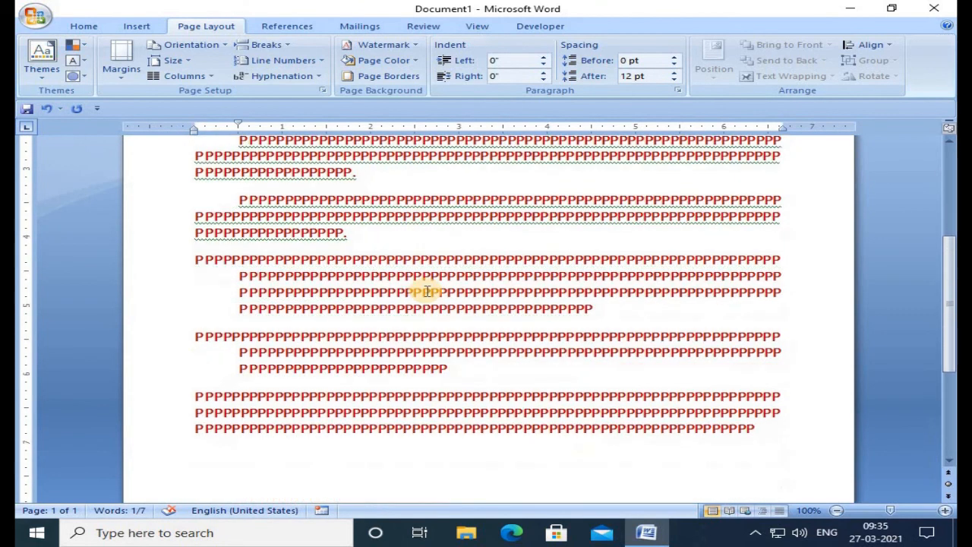
pyautogui.moveTo(190, 258); pyautogui.dragTo(379, 310)
pyautogui.moveTo(195, 397); pyautogui.dragTo(759, 444)
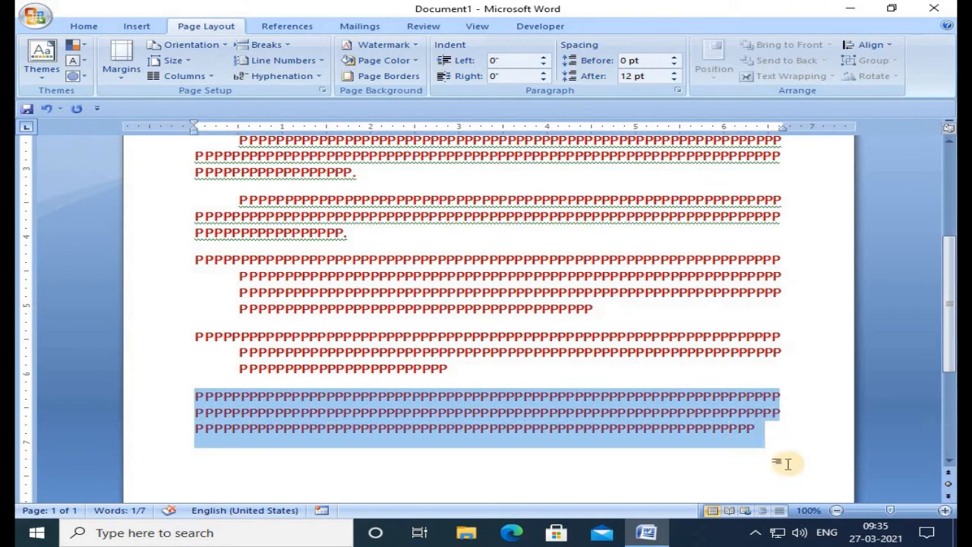
pyautogui.click(778, 448)
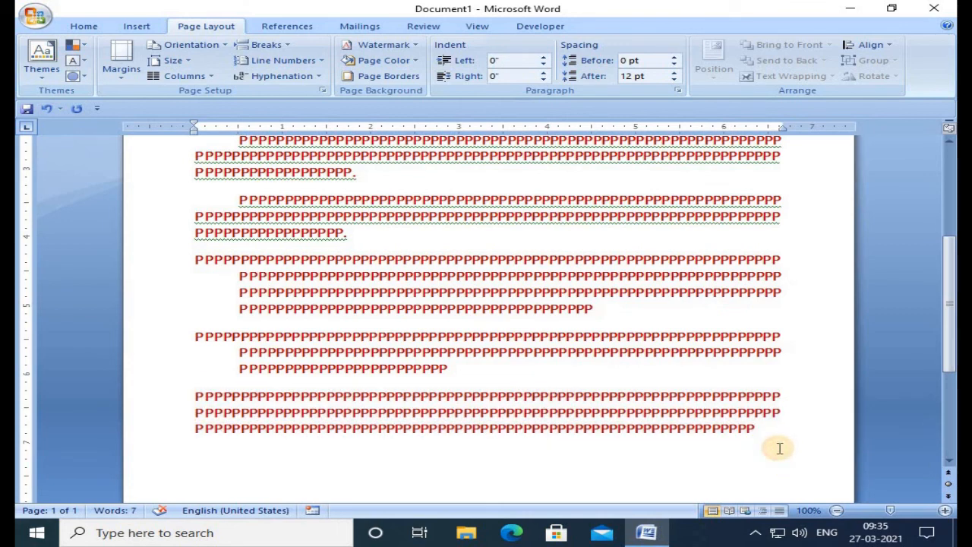